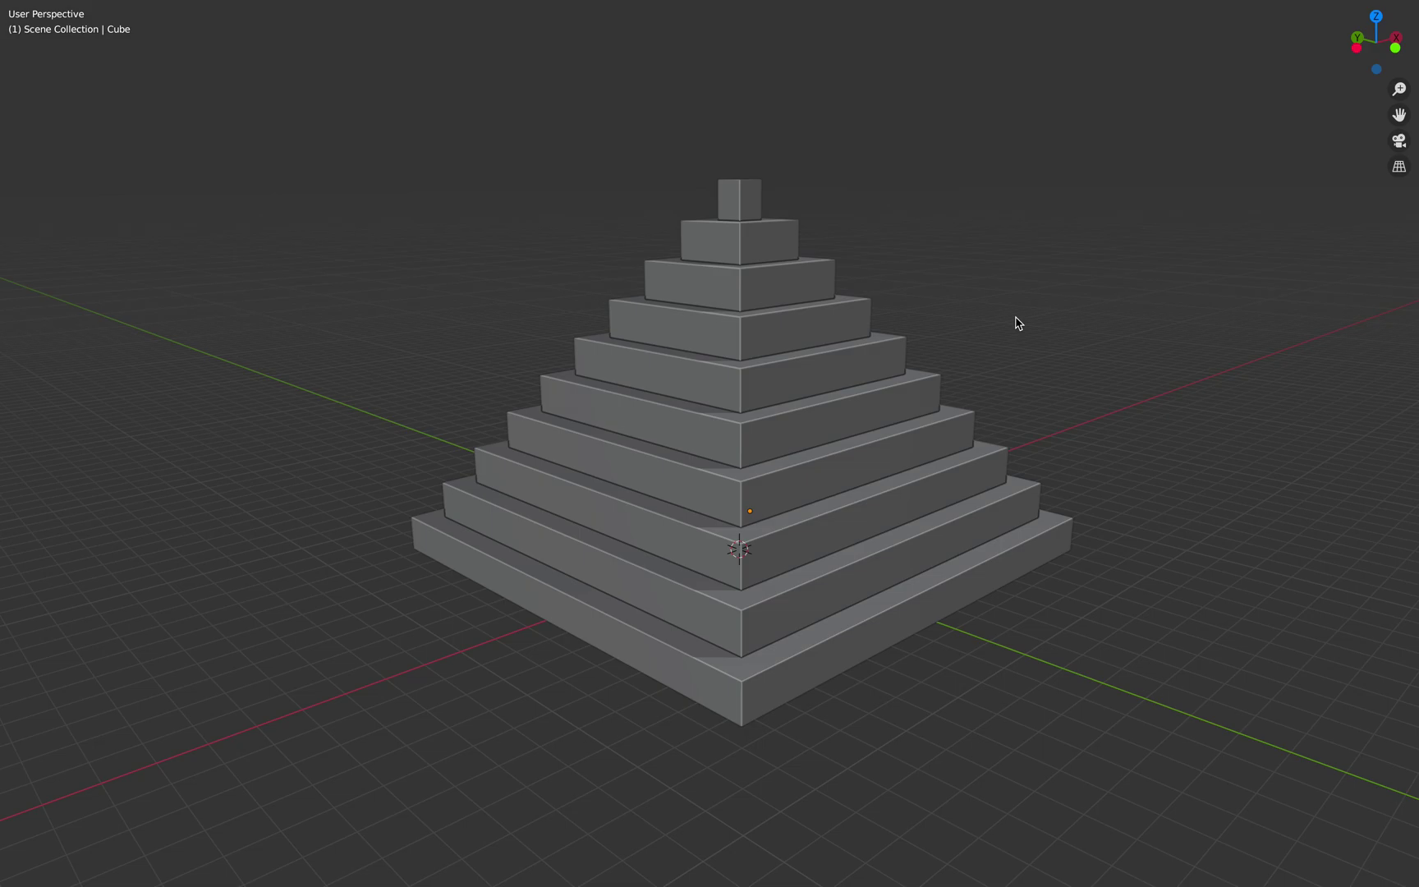
Step: Restore the full editor layout from the maximized 3D viewport, and bring up and dismiss the splash screen
middle_drag(962, 368, 336, 317)
key(ctrl+alt+space)
click(15, 13)
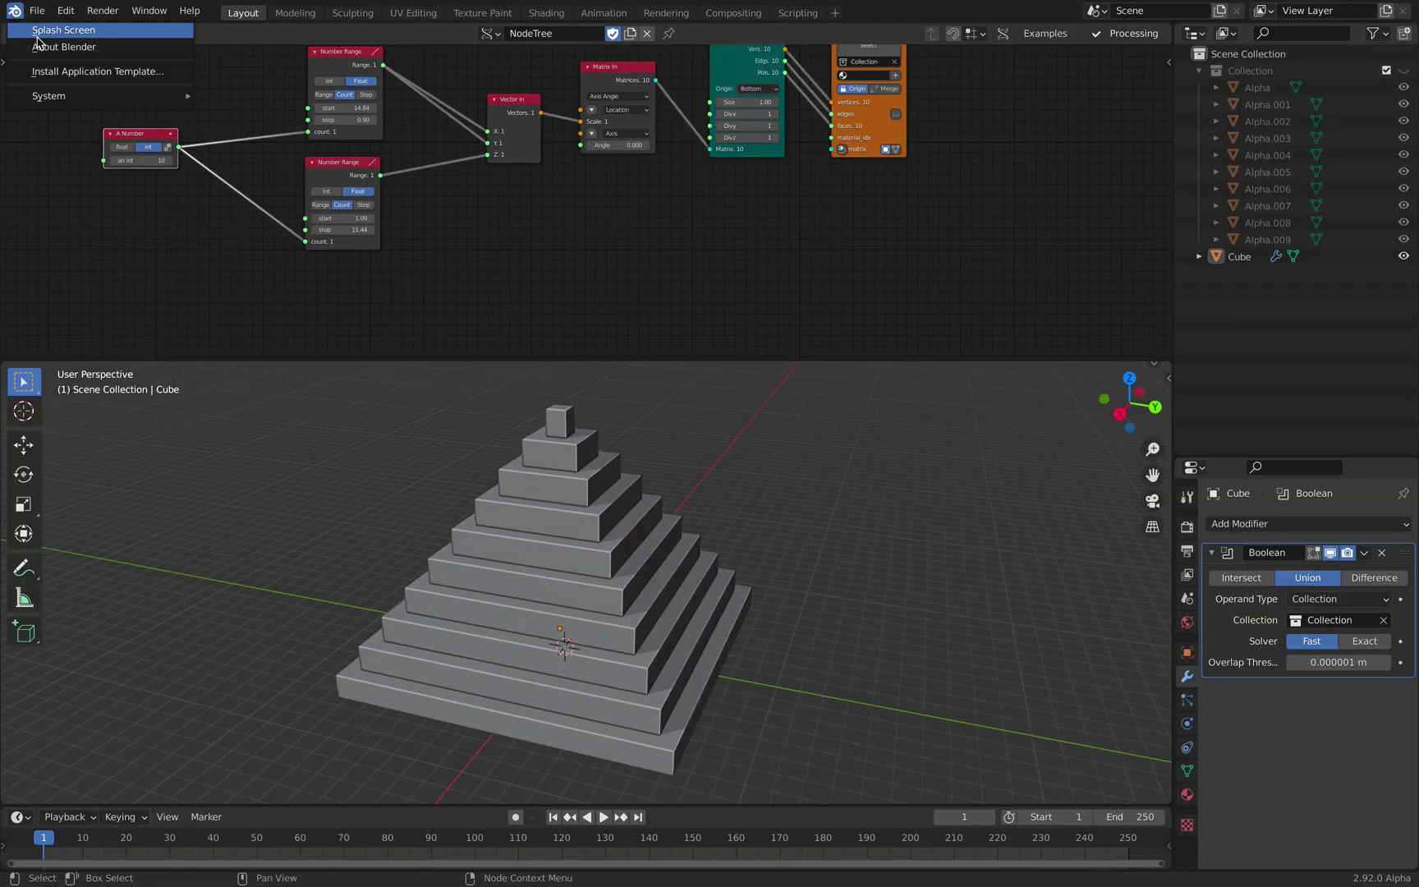
click(37, 31)
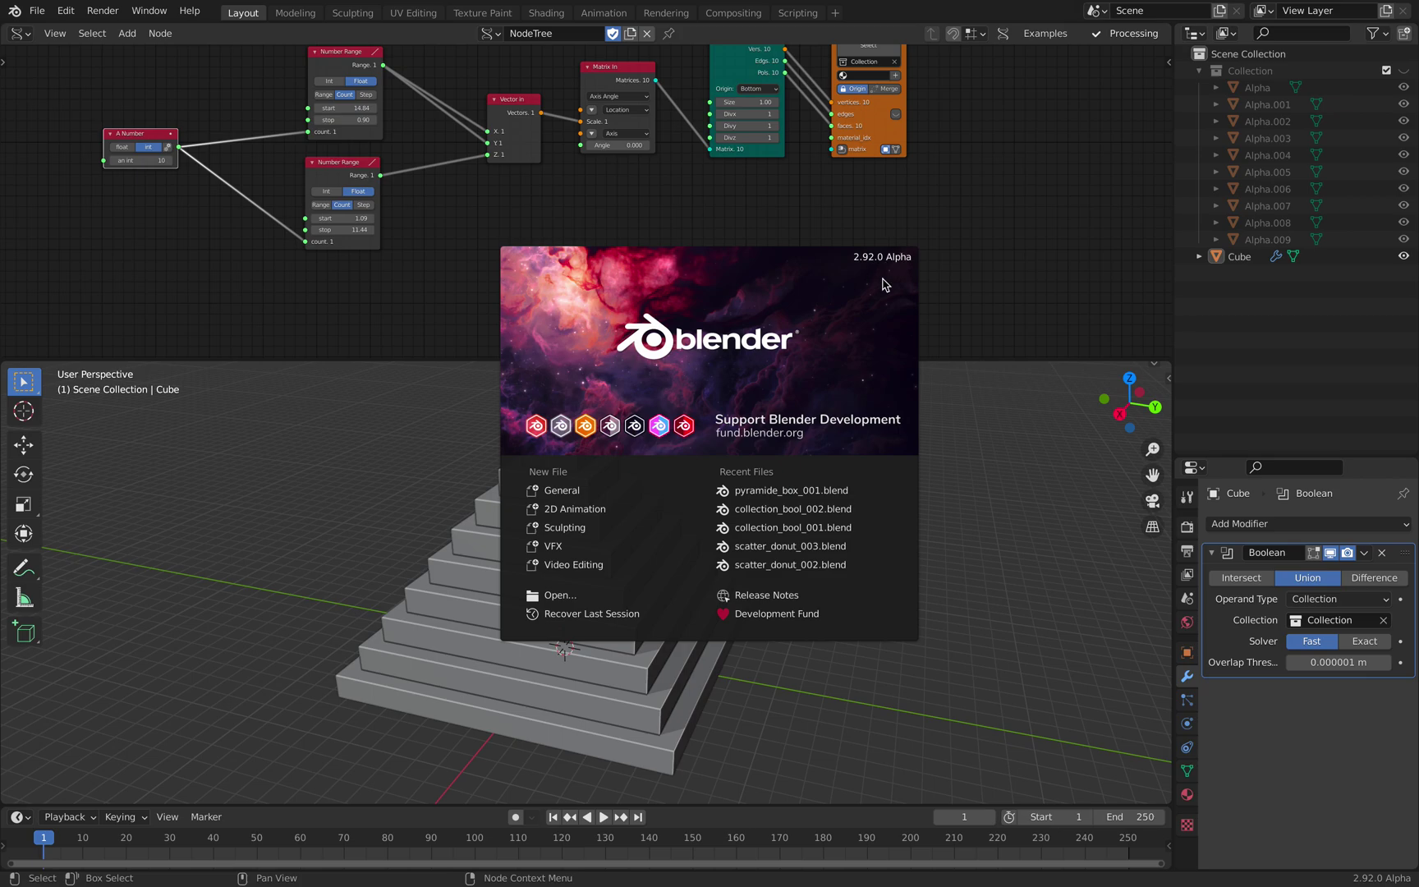
click(968, 367)
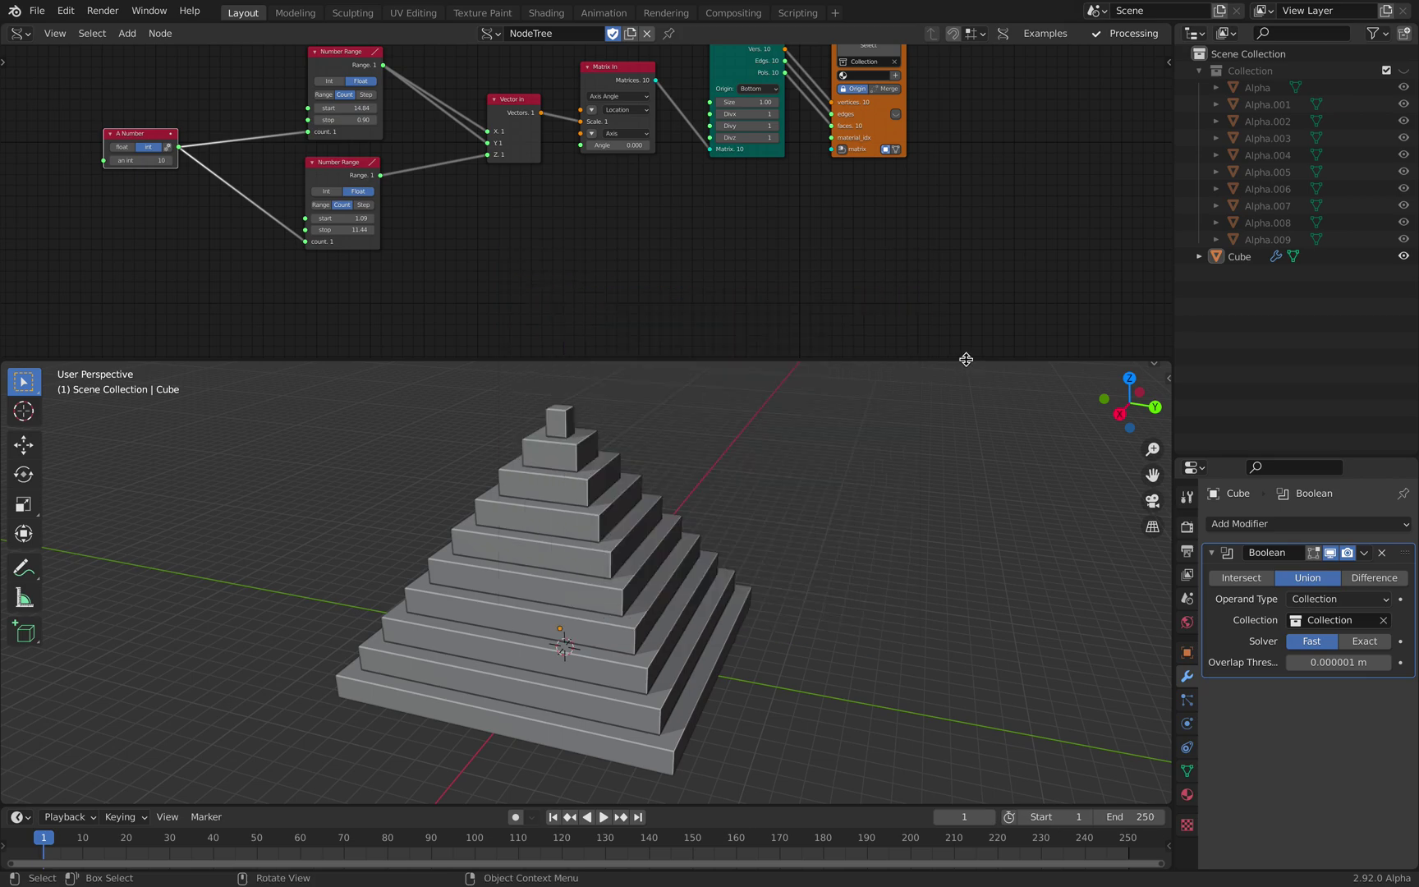
Step: Adjust the border between the node editor and viewport, fit the node tree, and make the Properties editor taller
drag(966, 359, 944, 249)
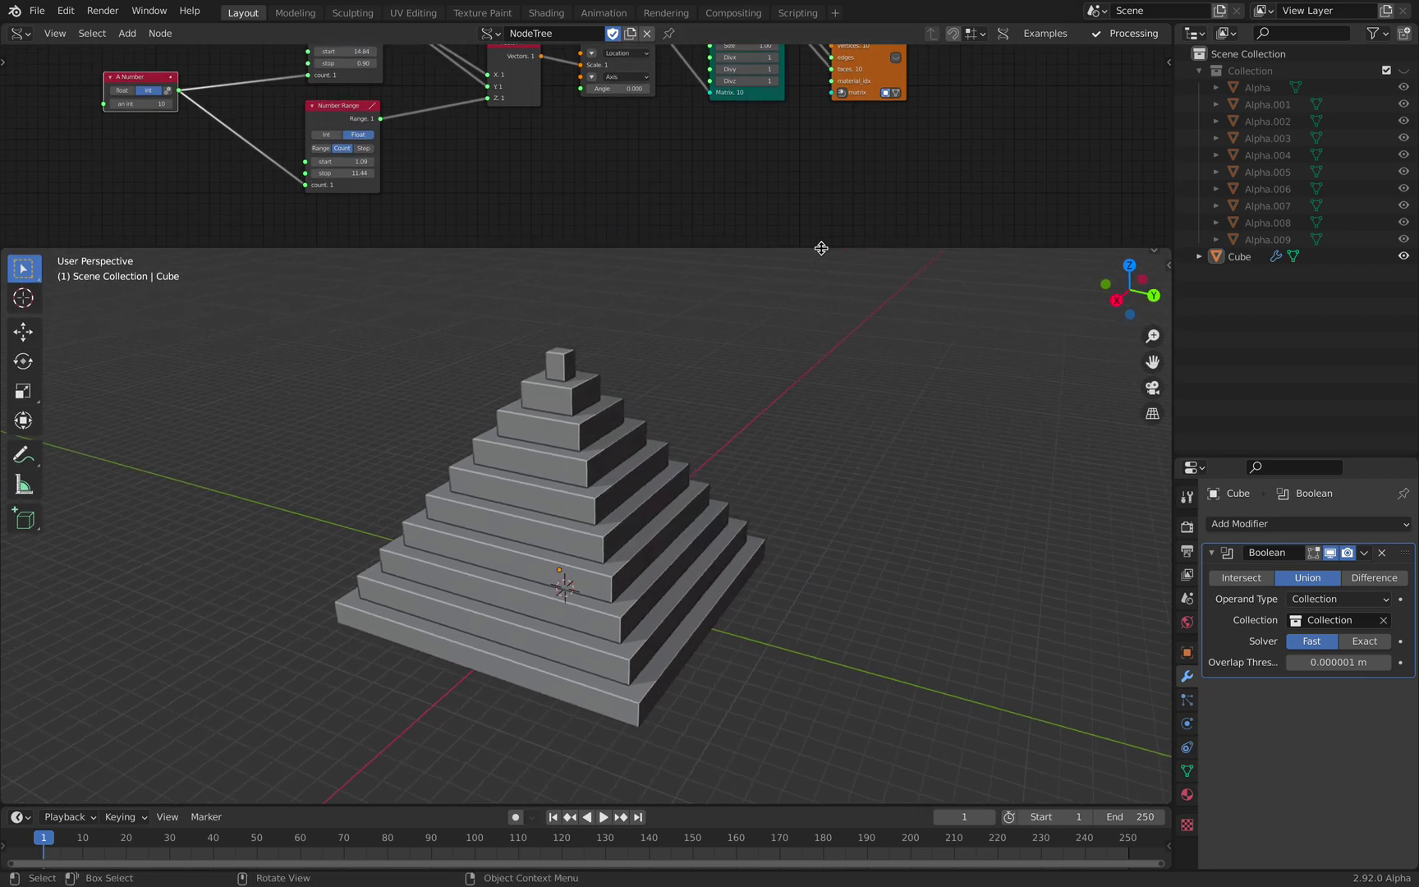
drag(821, 248, 829, 350)
key(Home)
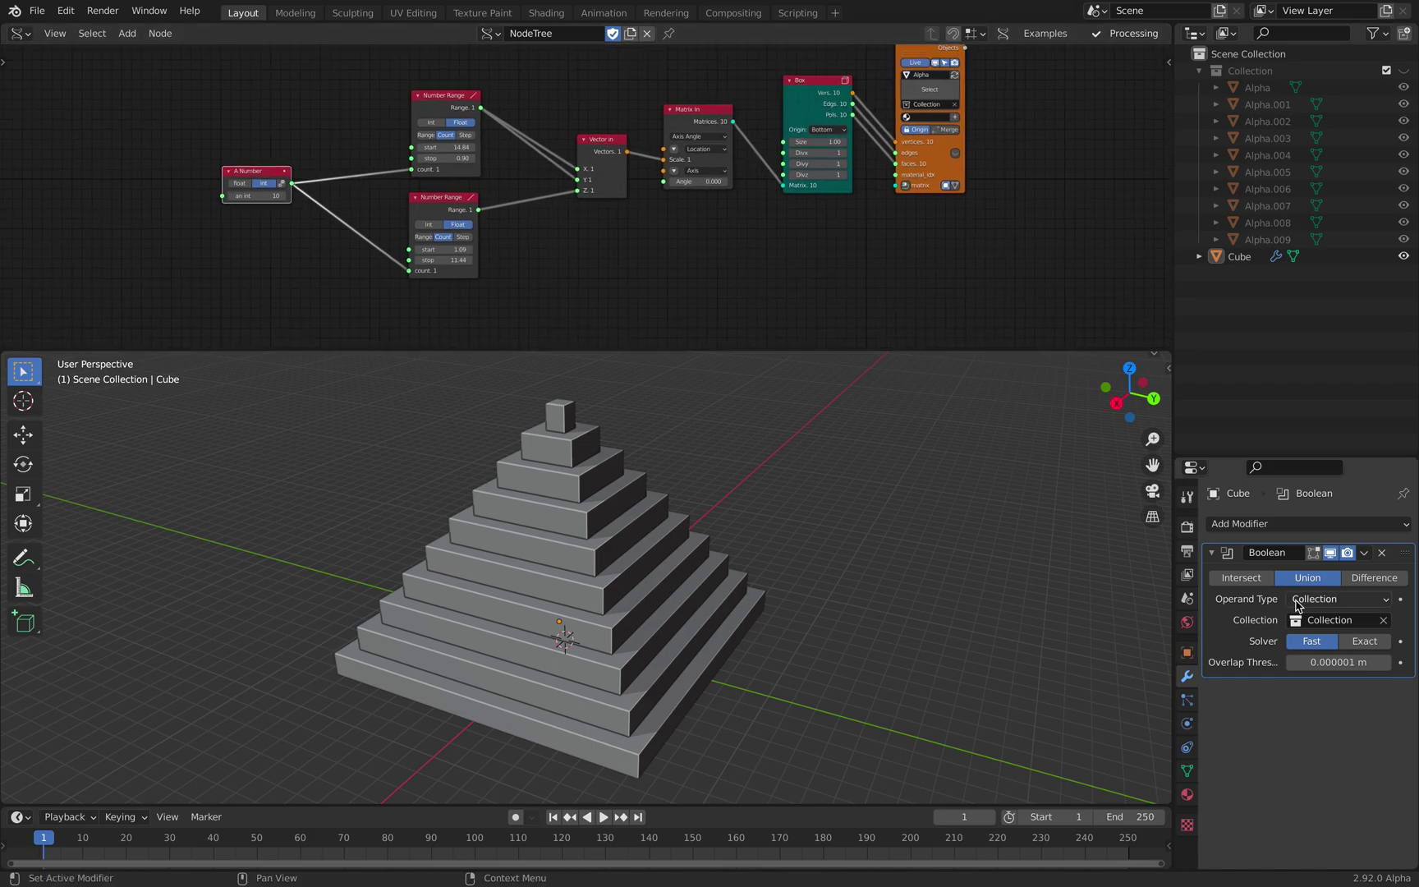
drag(1287, 457, 1289, 404)
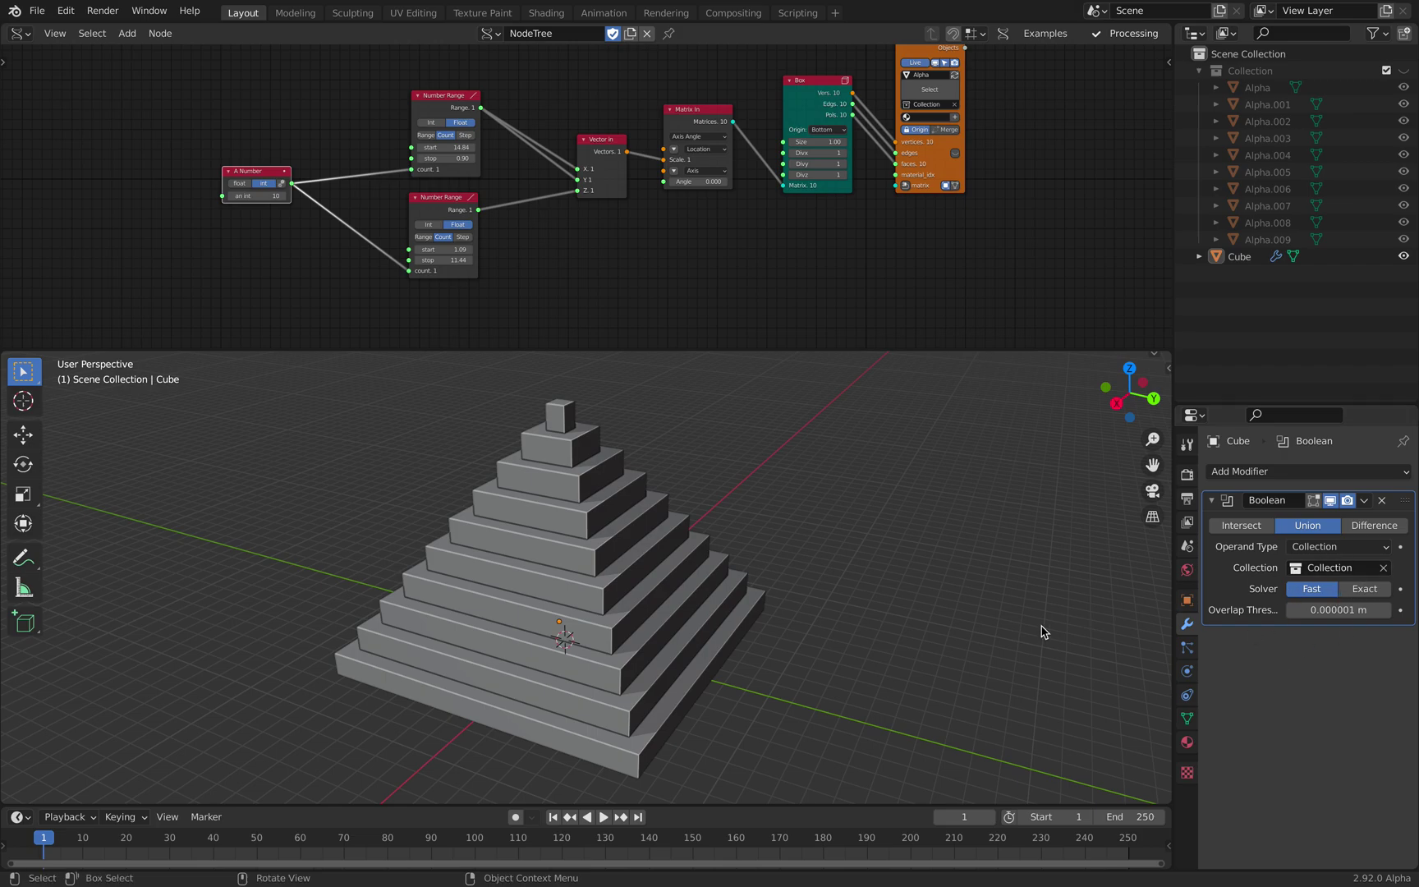
Step: Try the Exact solver on the Cube's Boolean modifier while inspecting the pyramid's underside
middle_drag(1042, 632, 809, 529)
click(1365, 590)
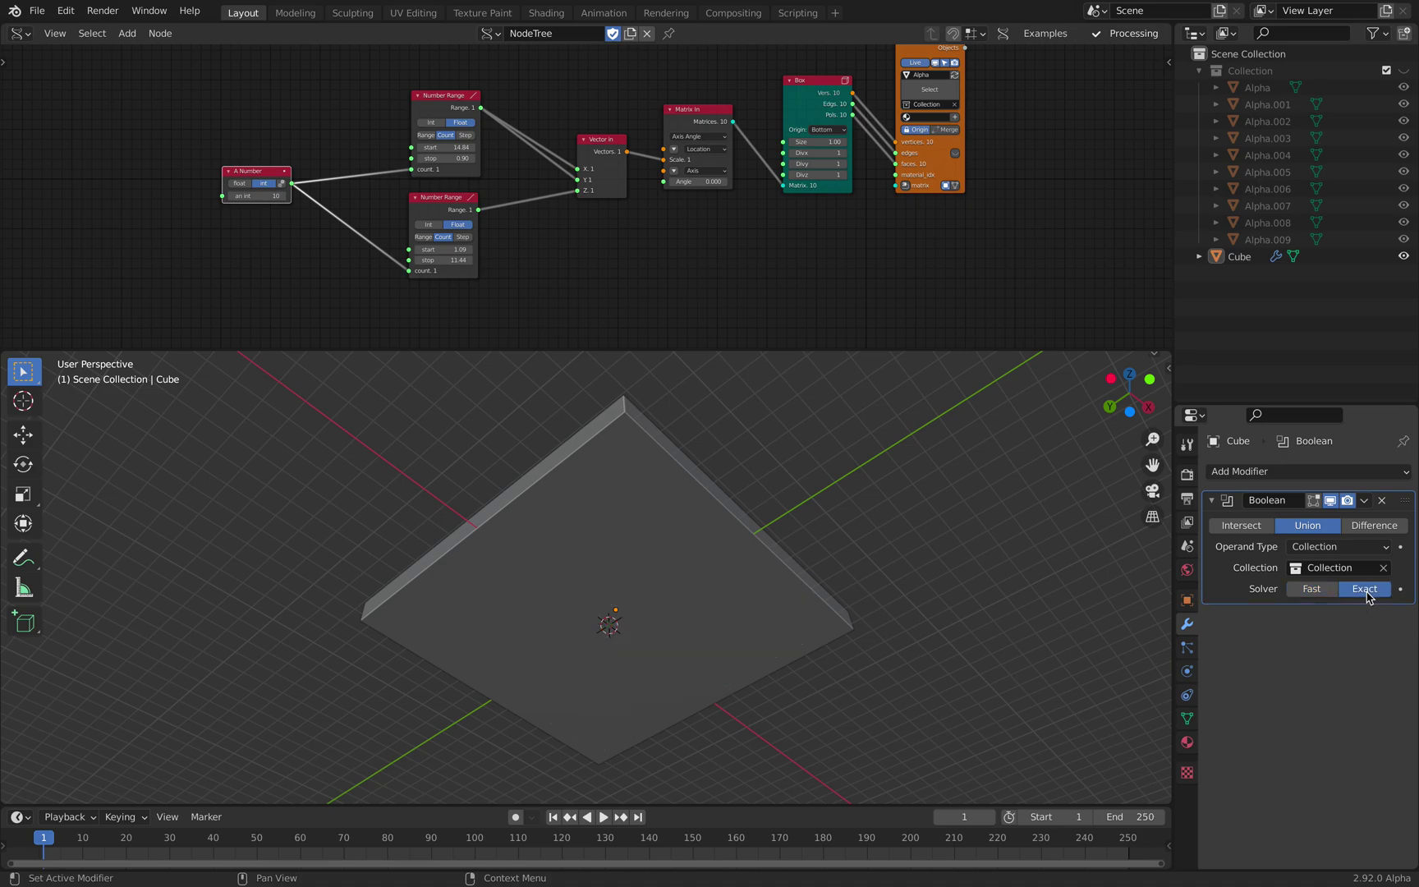
middle_drag(1027, 559, 865, 554)
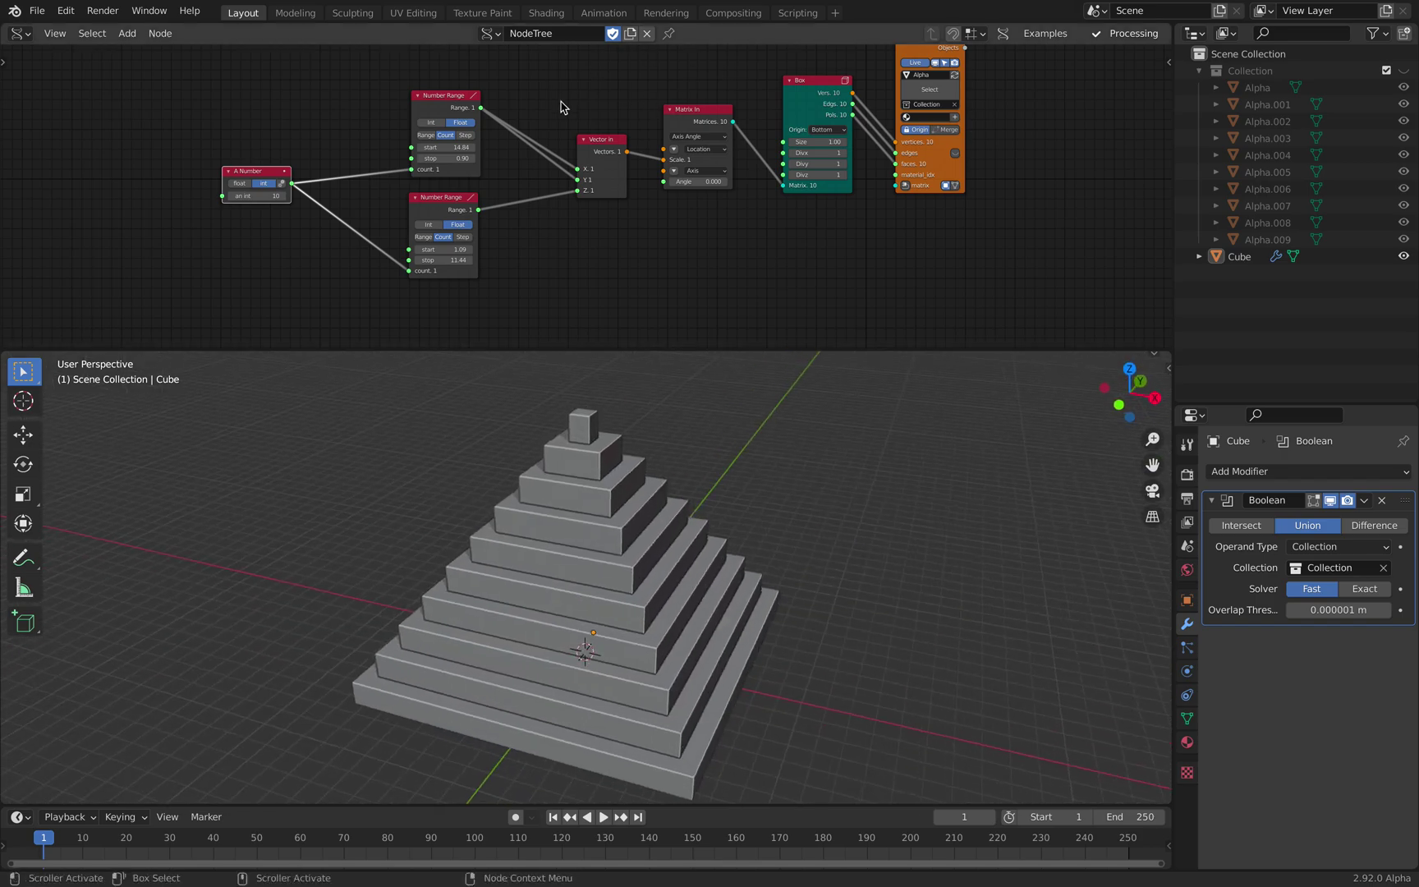
Step: Enlarge the node editor above the viewport and fit the whole node tree in it
drag(820, 349, 833, 454)
key(Home)
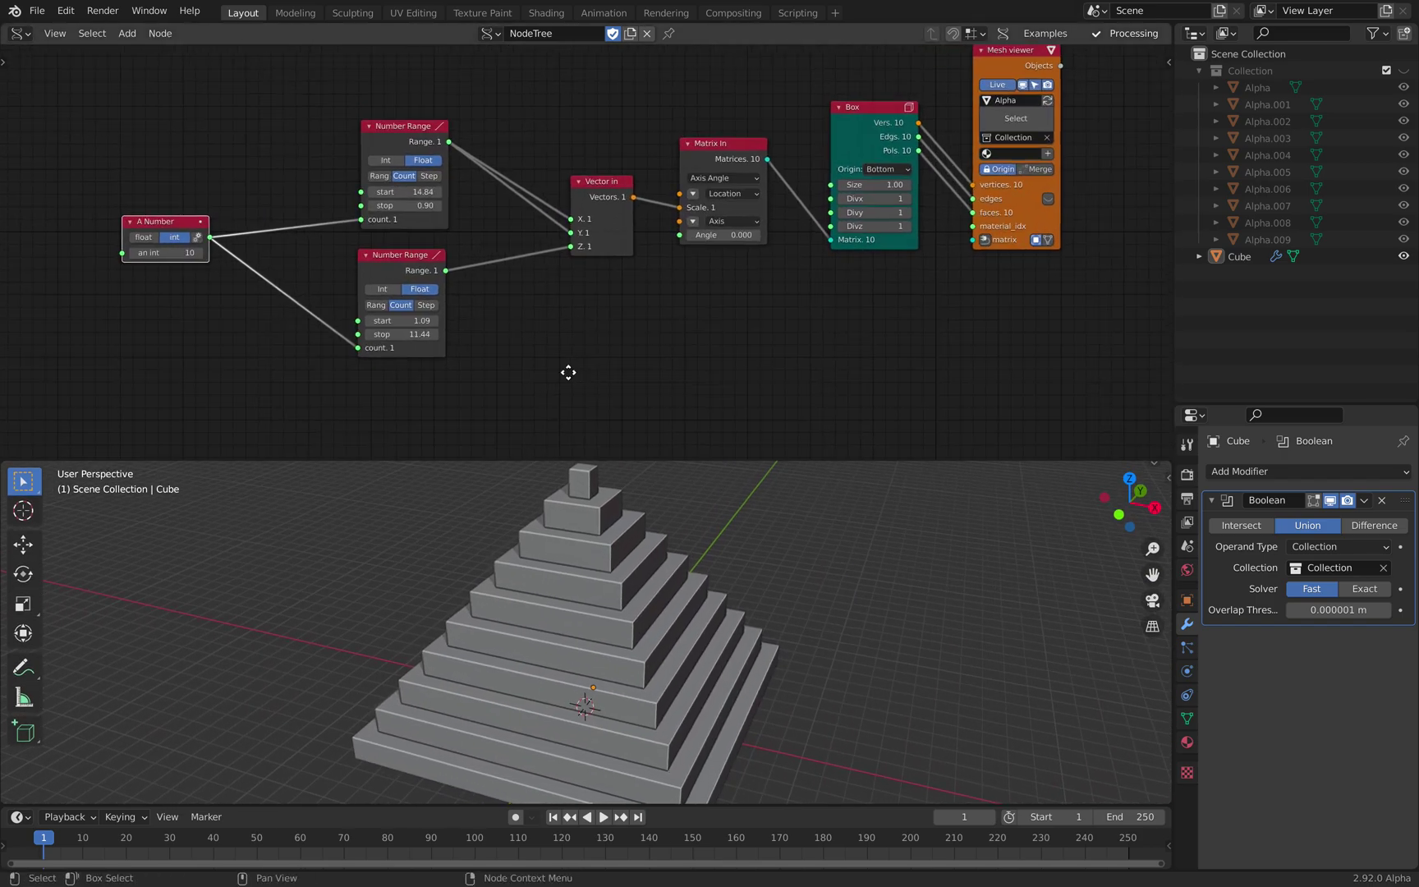
scroll(288, 352, down, 1)
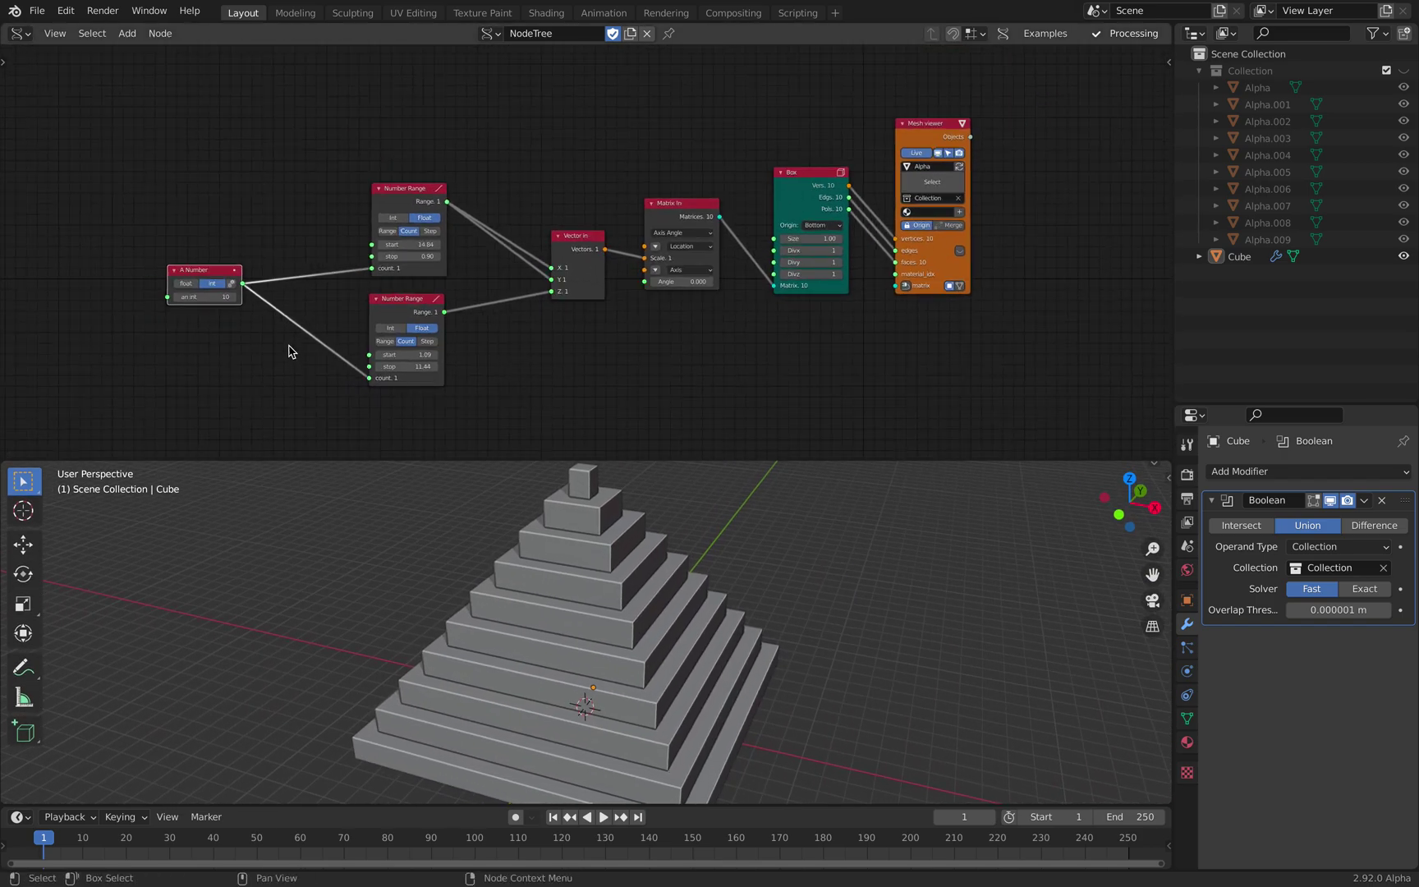
Step: Raise the A Number node's integer to 21 to add more pyramid steps
click(234, 298)
click(234, 298)
click(234, 298)
click(234, 298)
click(233, 298)
click(233, 298)
double_click(233, 298)
middle_drag(534, 580, 427, 526)
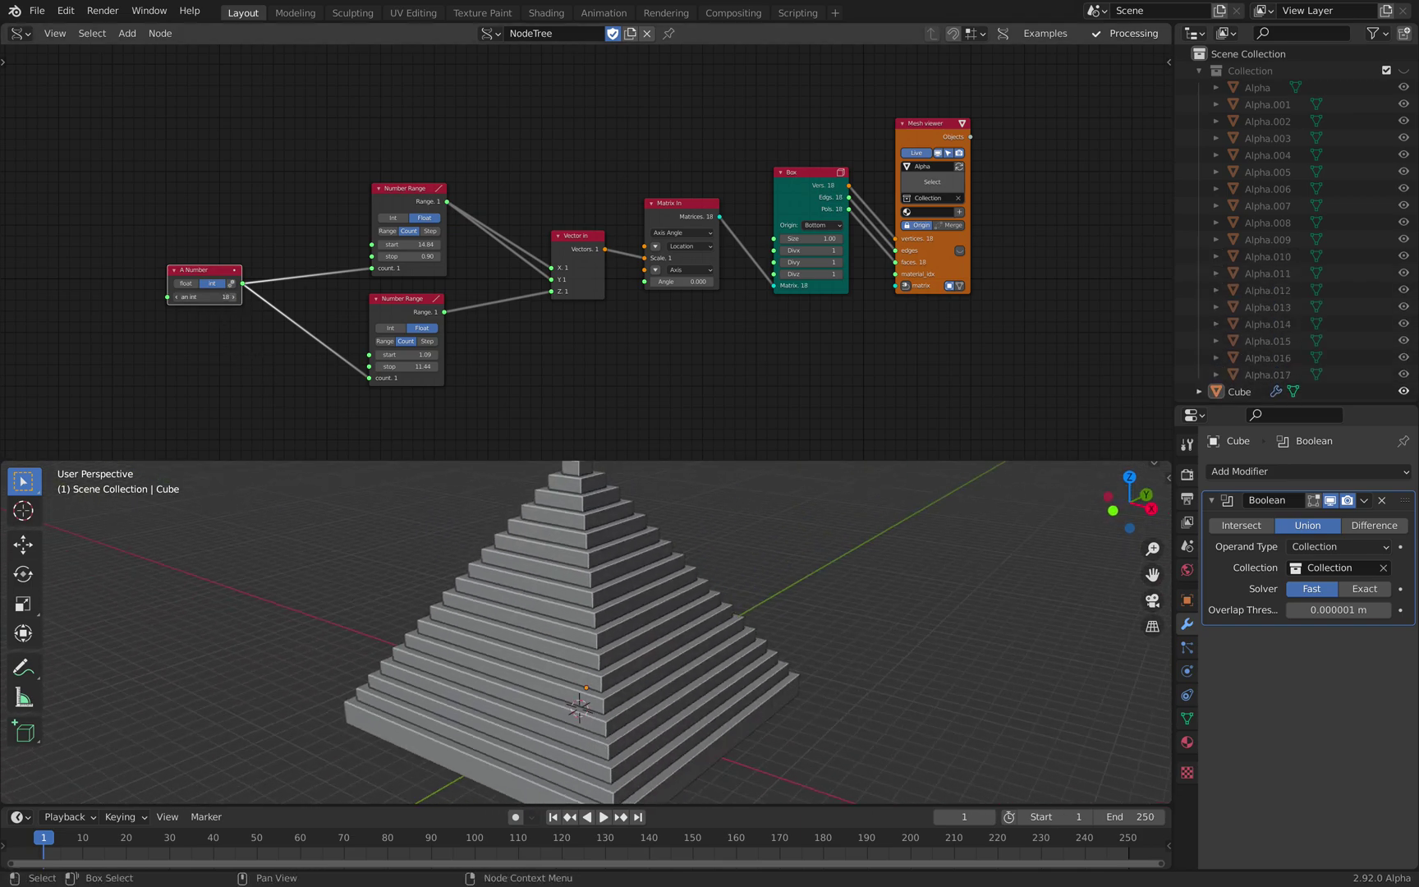
click(233, 298)
click(233, 299)
click(233, 298)
middle_drag(648, 575, 604, 584)
Step: Move the Vector In, Matrix In, Box and Mesh viewer nodes closer to the Number Range nodes
scroll(655, 332, up, 2)
drag(559, 242, 492, 243)
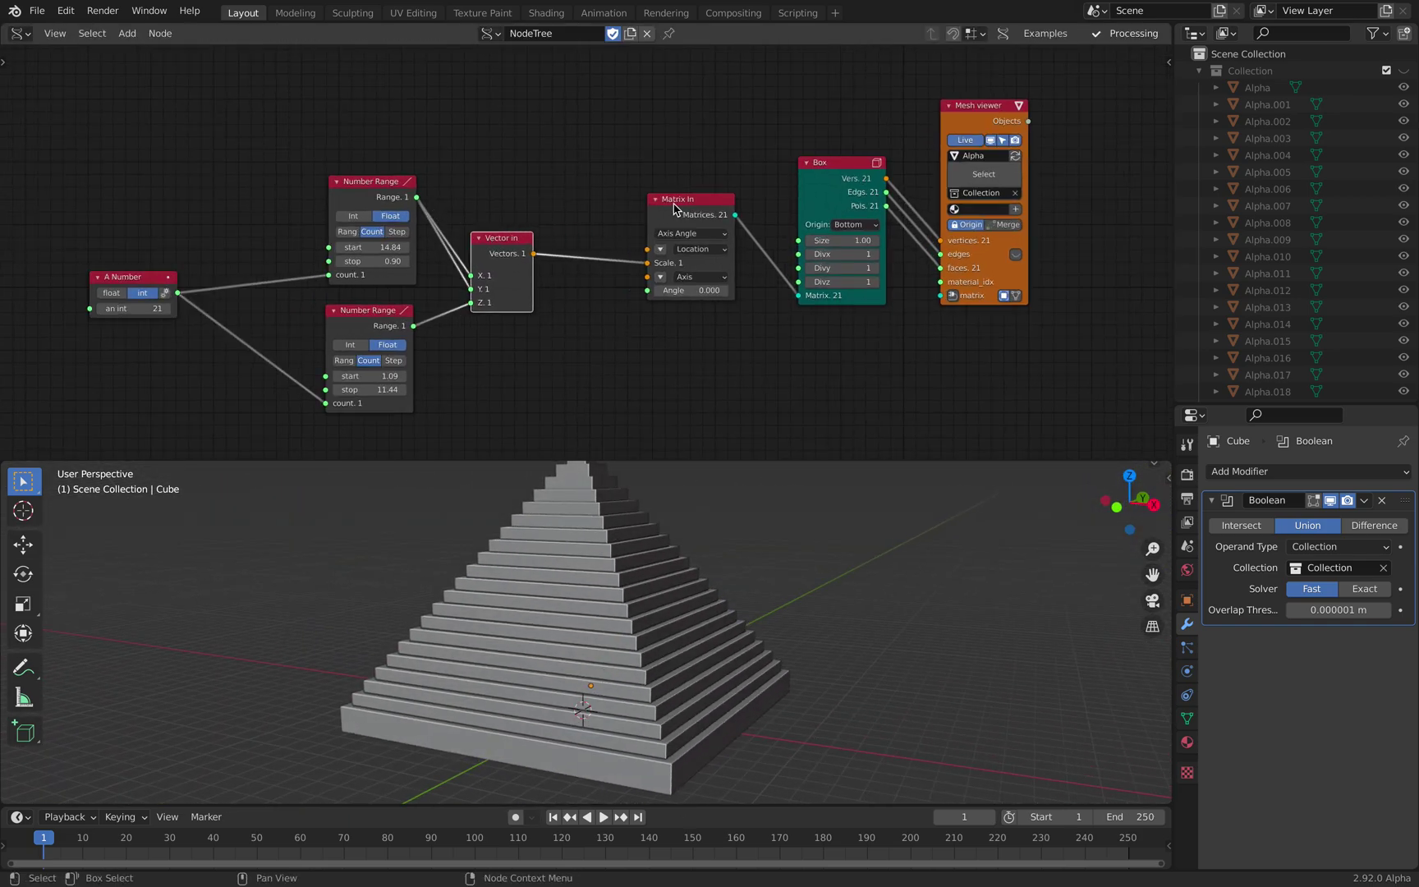
drag(674, 205, 581, 214)
drag(829, 175, 735, 175)
drag(943, 112, 837, 113)
middle_drag(548, 198, 593, 165)
Step: Lower the A Number node's integer to 7 to reduce the number of pyramid steps
double_click(145, 281)
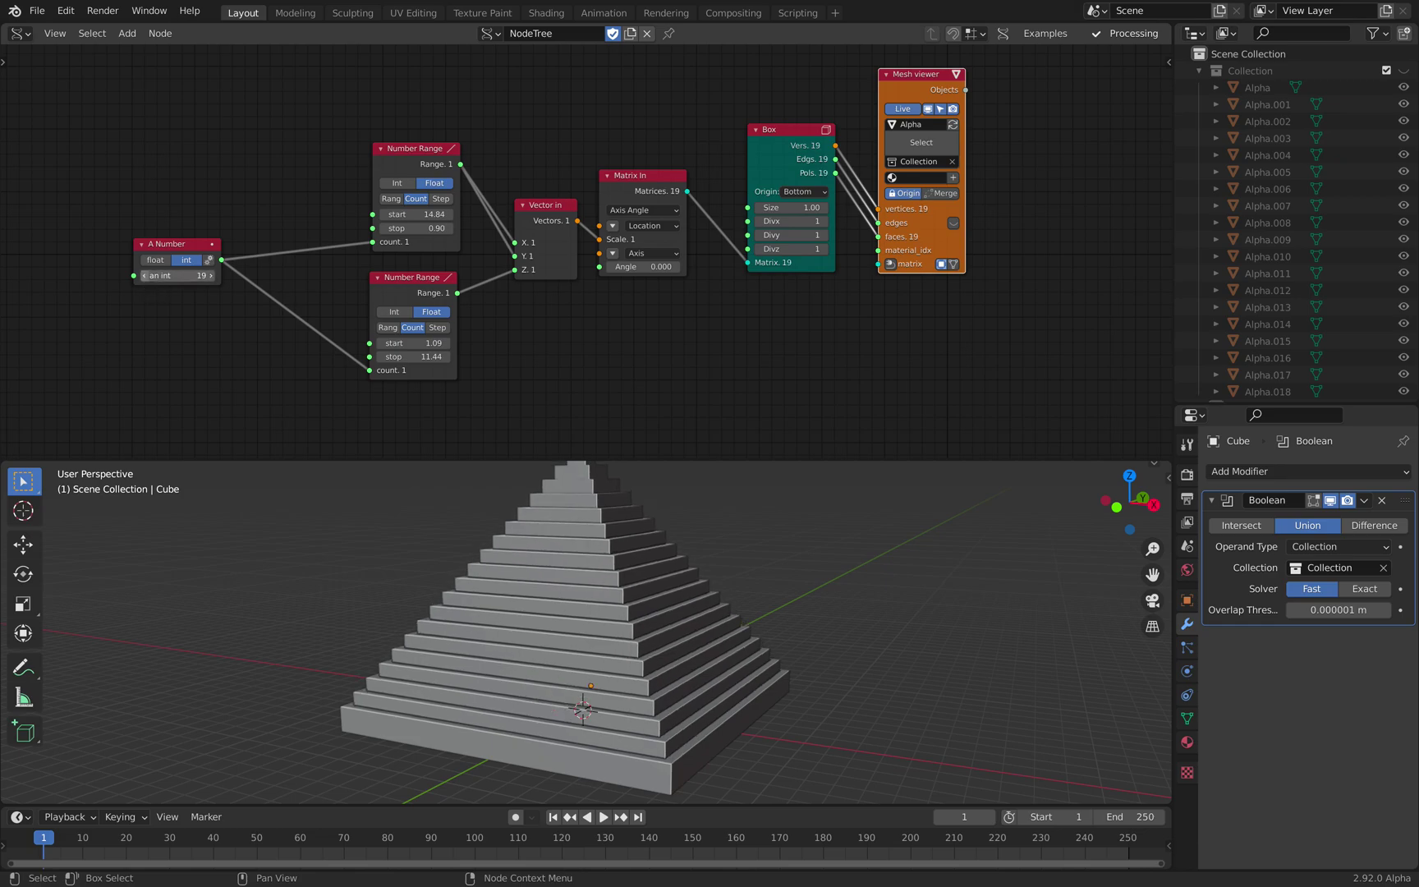
triple_click(144, 282)
double_click(145, 281)
double_click(144, 282)
triple_click(145, 281)
click(144, 276)
click(145, 276)
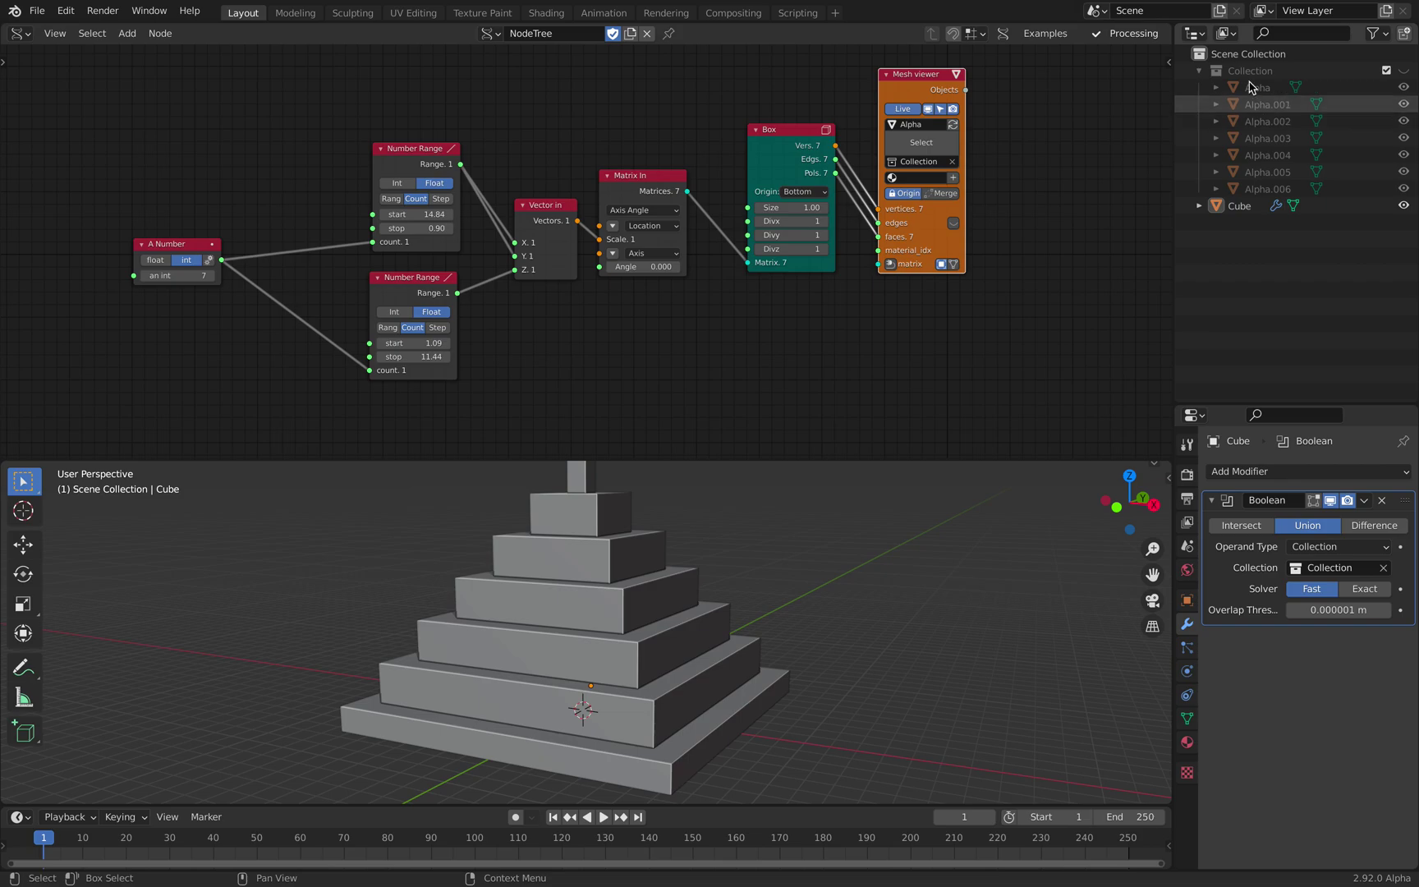
Step: Increase the A Number node's integer to 17
click(212, 277)
click(212, 277)
click(212, 277)
click(211, 277)
click(212, 276)
click(211, 277)
click(212, 277)
click(212, 277)
click(212, 277)
click(212, 277)
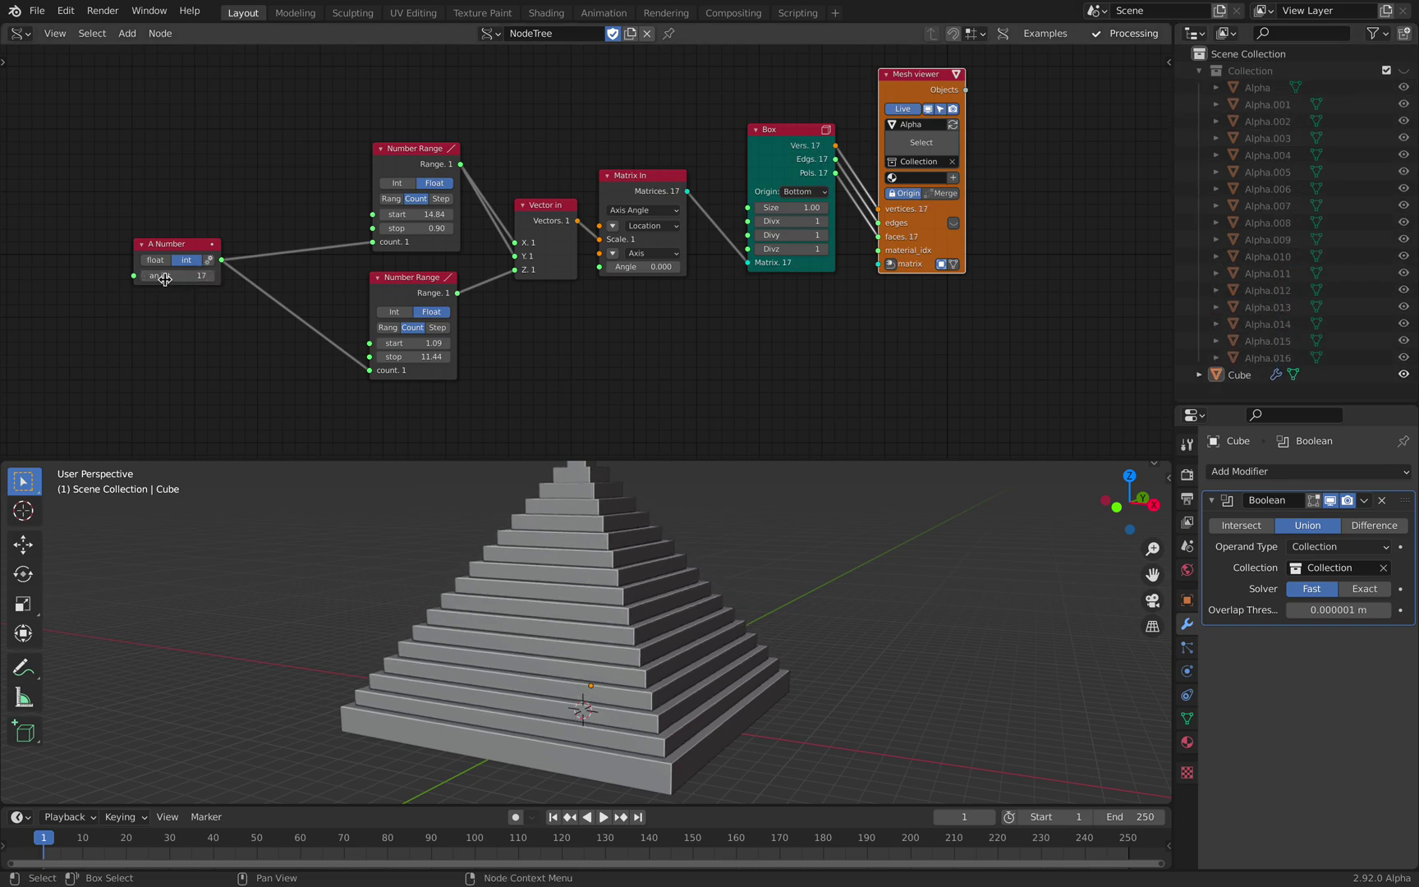
Step: Bring the A Number node's integer to 10 and orbit to check the pyramid
click(146, 277)
click(146, 276)
click(146, 277)
click(146, 276)
click(146, 277)
click(147, 277)
click(146, 276)
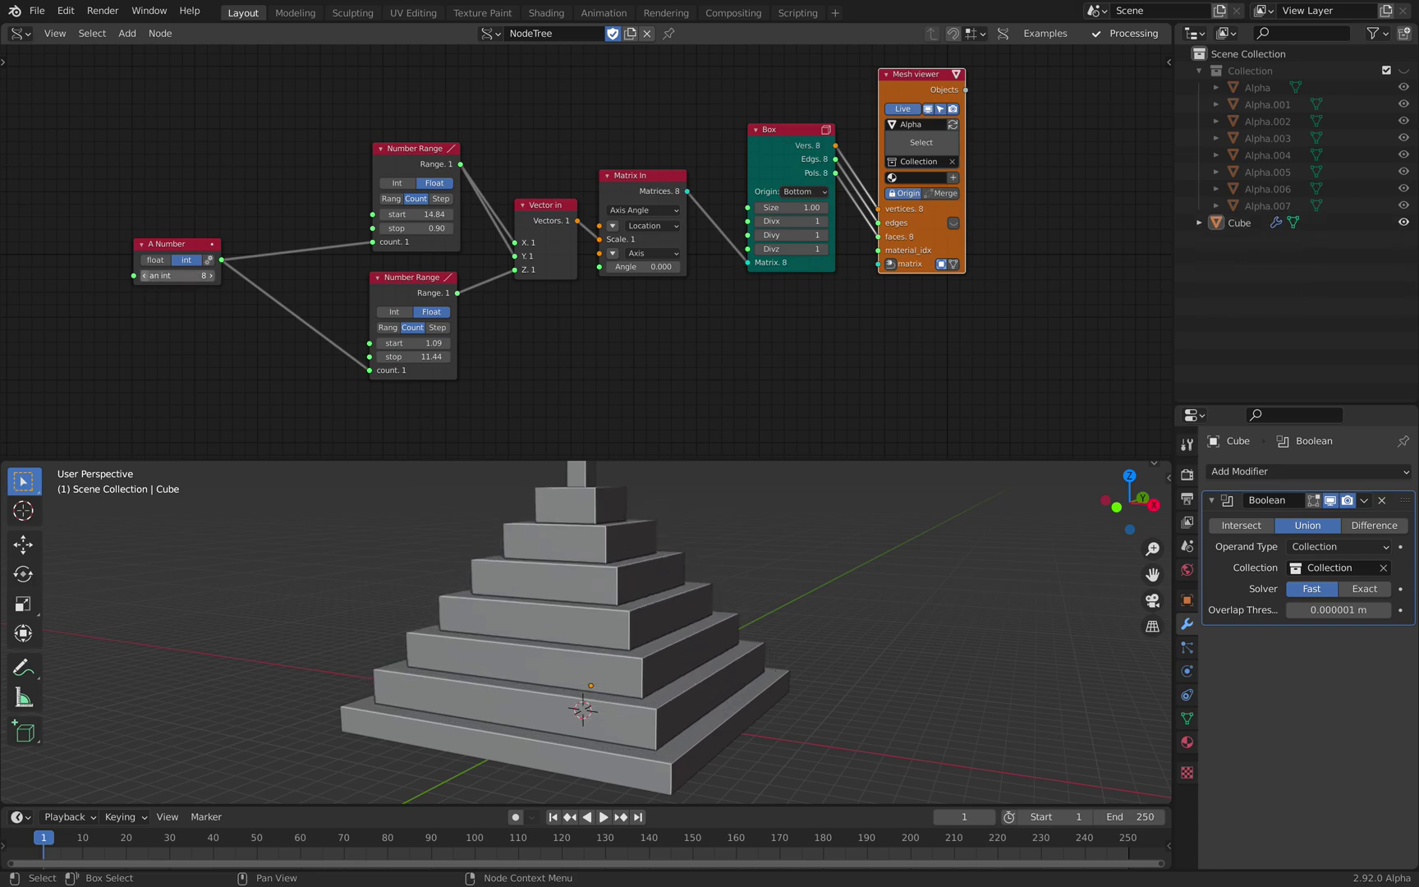
click(147, 277)
click(213, 276)
click(213, 276)
click(213, 276)
middle_drag(706, 698, 577, 613)
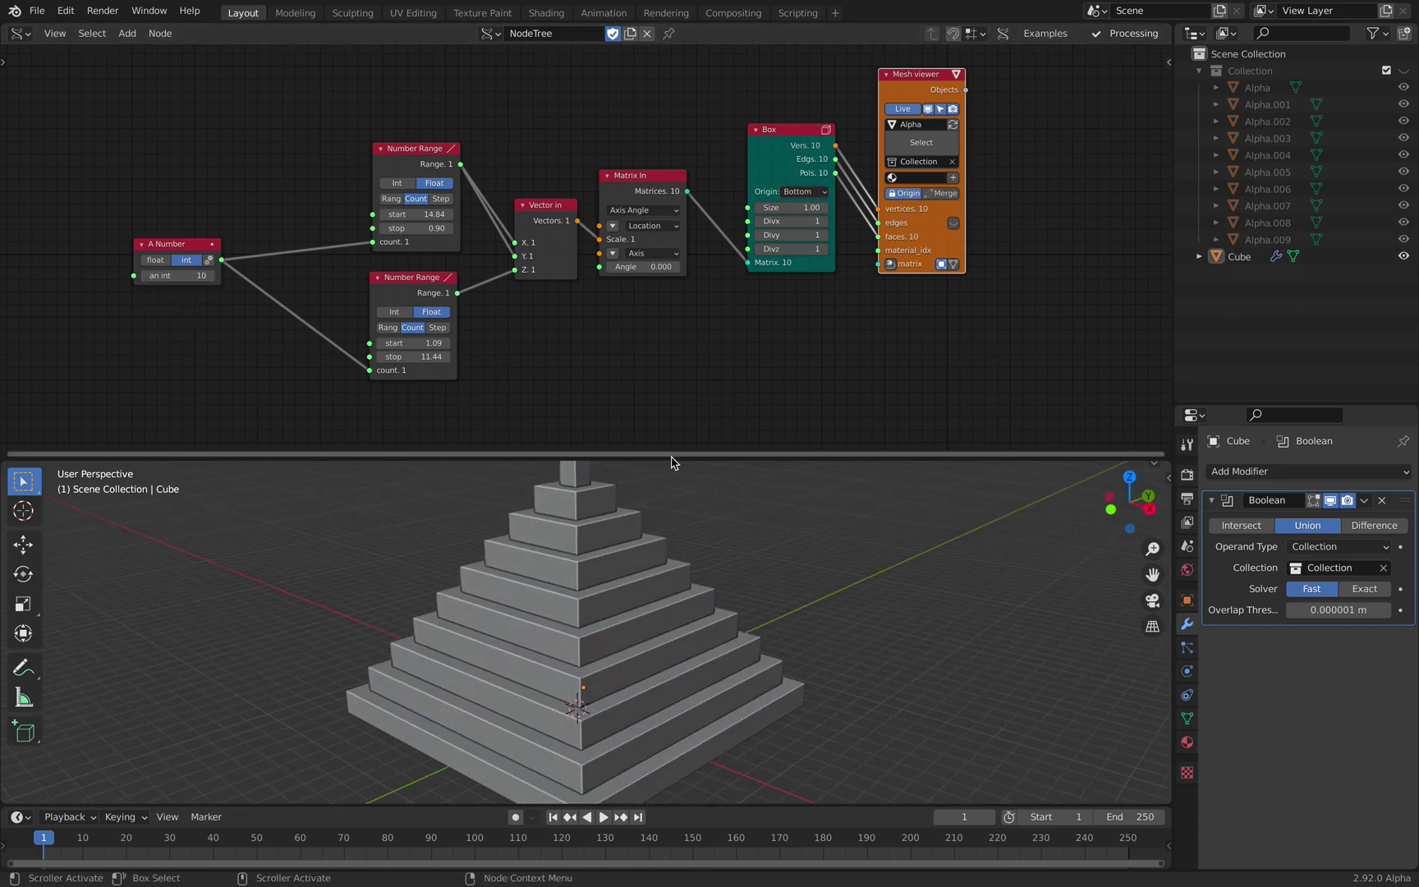
Step: Shrink the node editor slightly, refit the node tree, and reposition the Mesh viewer and Box nodes
drag(674, 458, 680, 435)
key(Home)
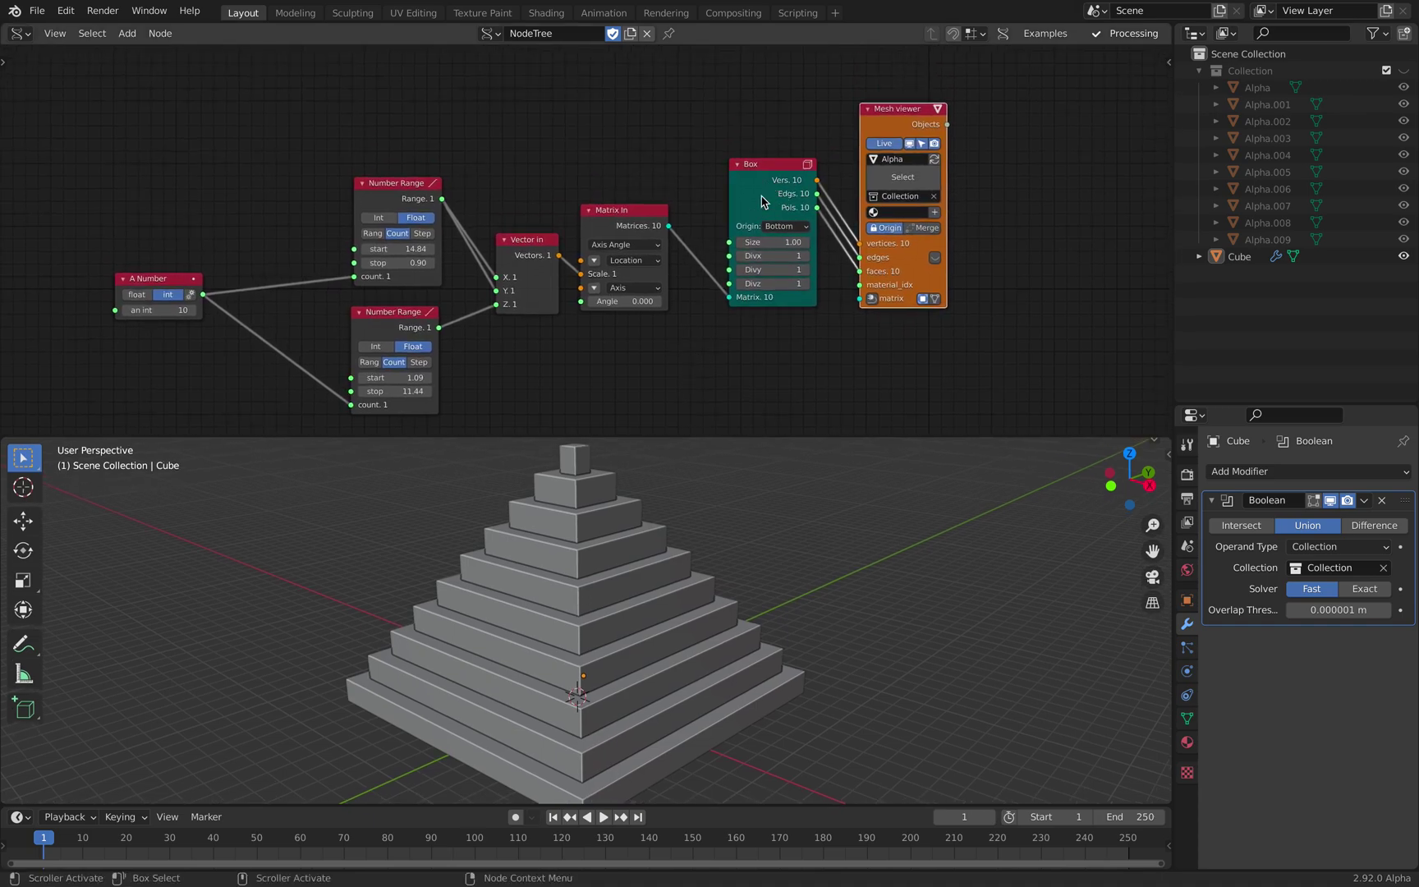
drag(903, 124, 907, 170)
scroll(903, 169, up, 1)
drag(795, 158, 786, 157)
drag(913, 168, 915, 152)
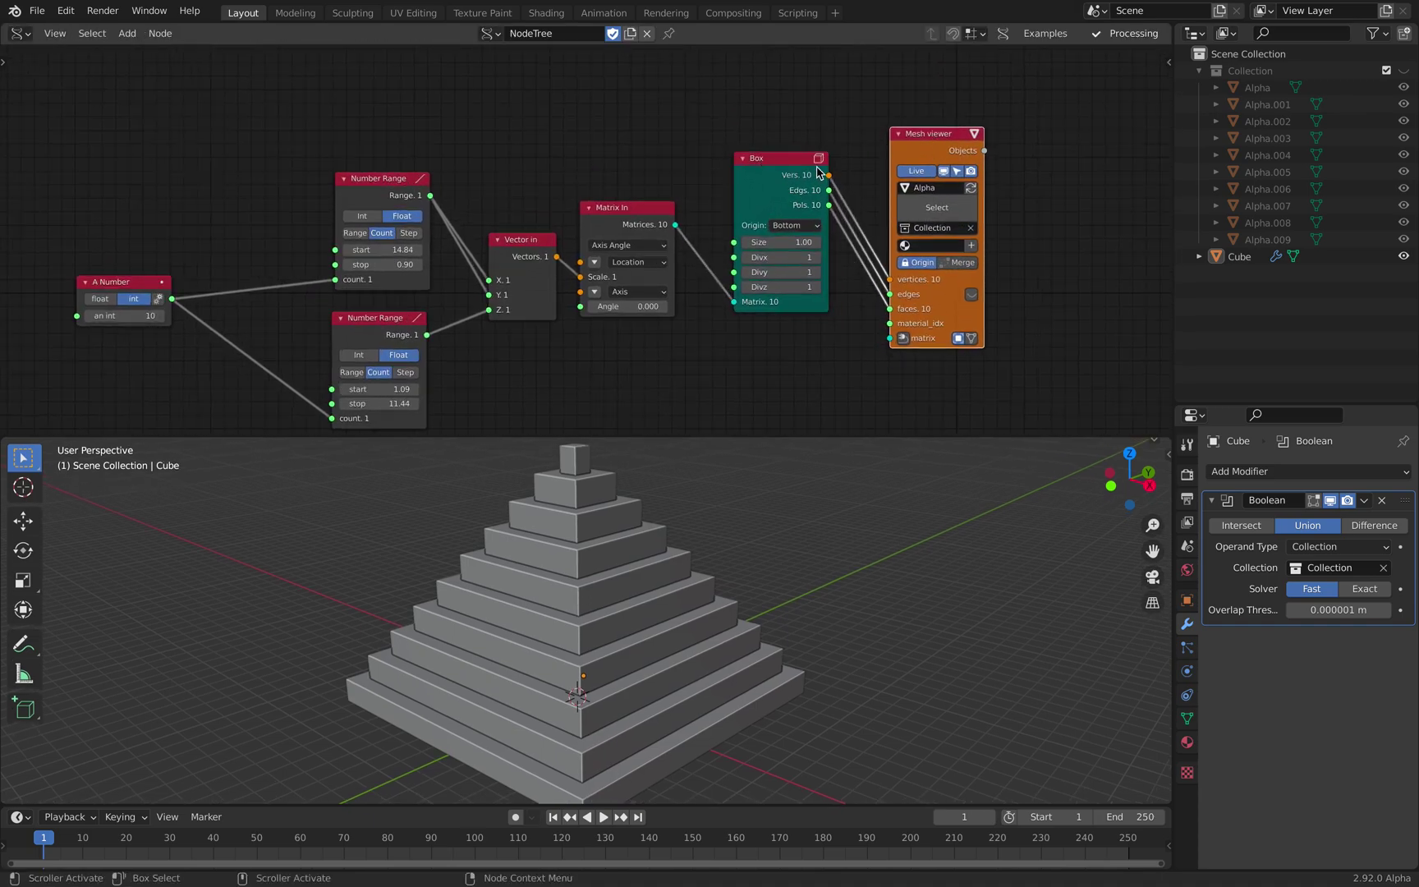
drag(767, 179, 778, 177)
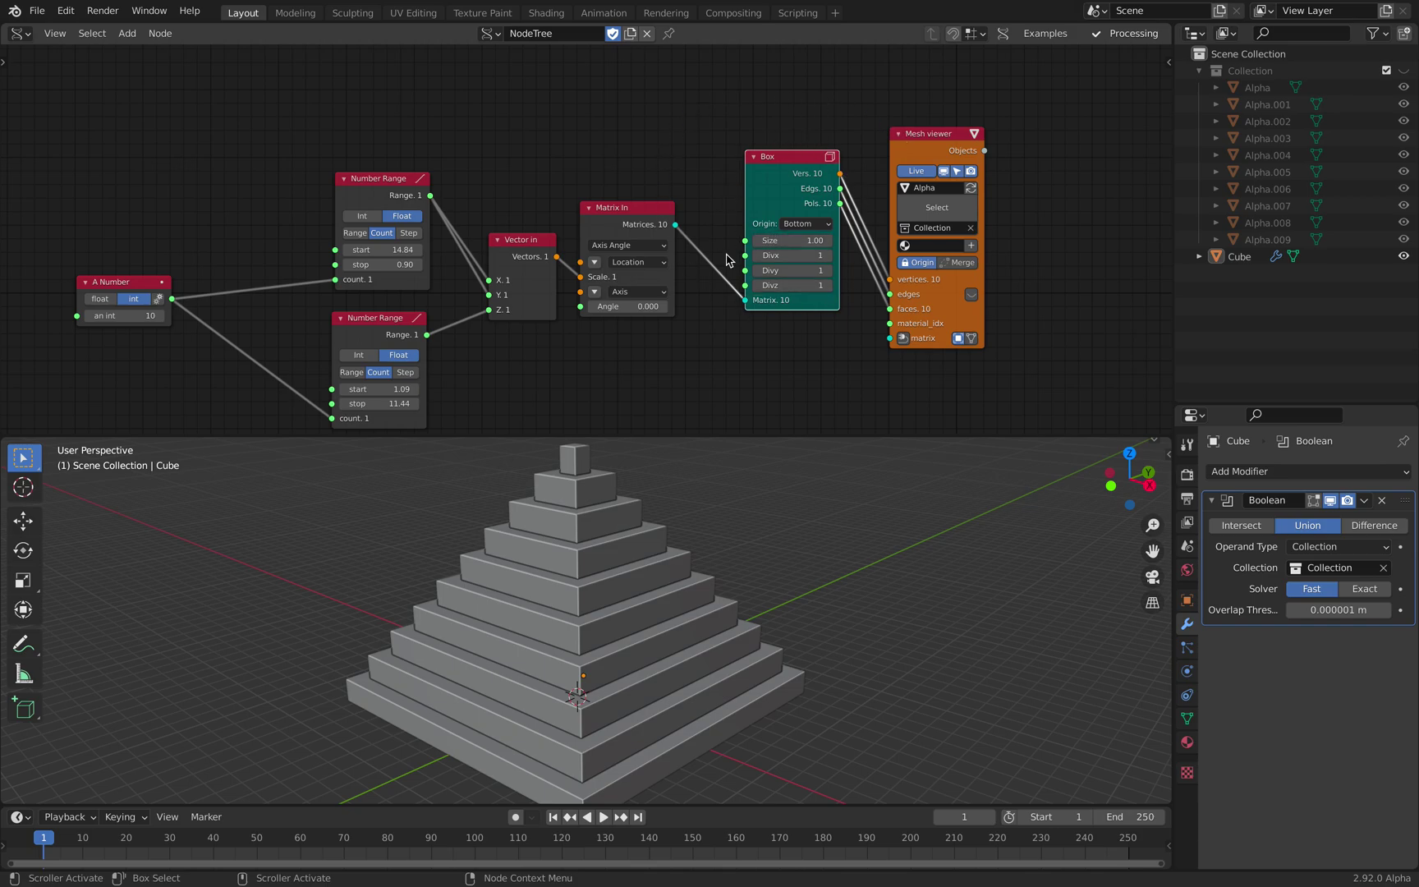
Step: Rearrange the Matrix In, Vector In and both Number Range nodes, and inspect the Scale connection into Matrix In
scroll(726, 260, up, 1)
drag(673, 221, 687, 232)
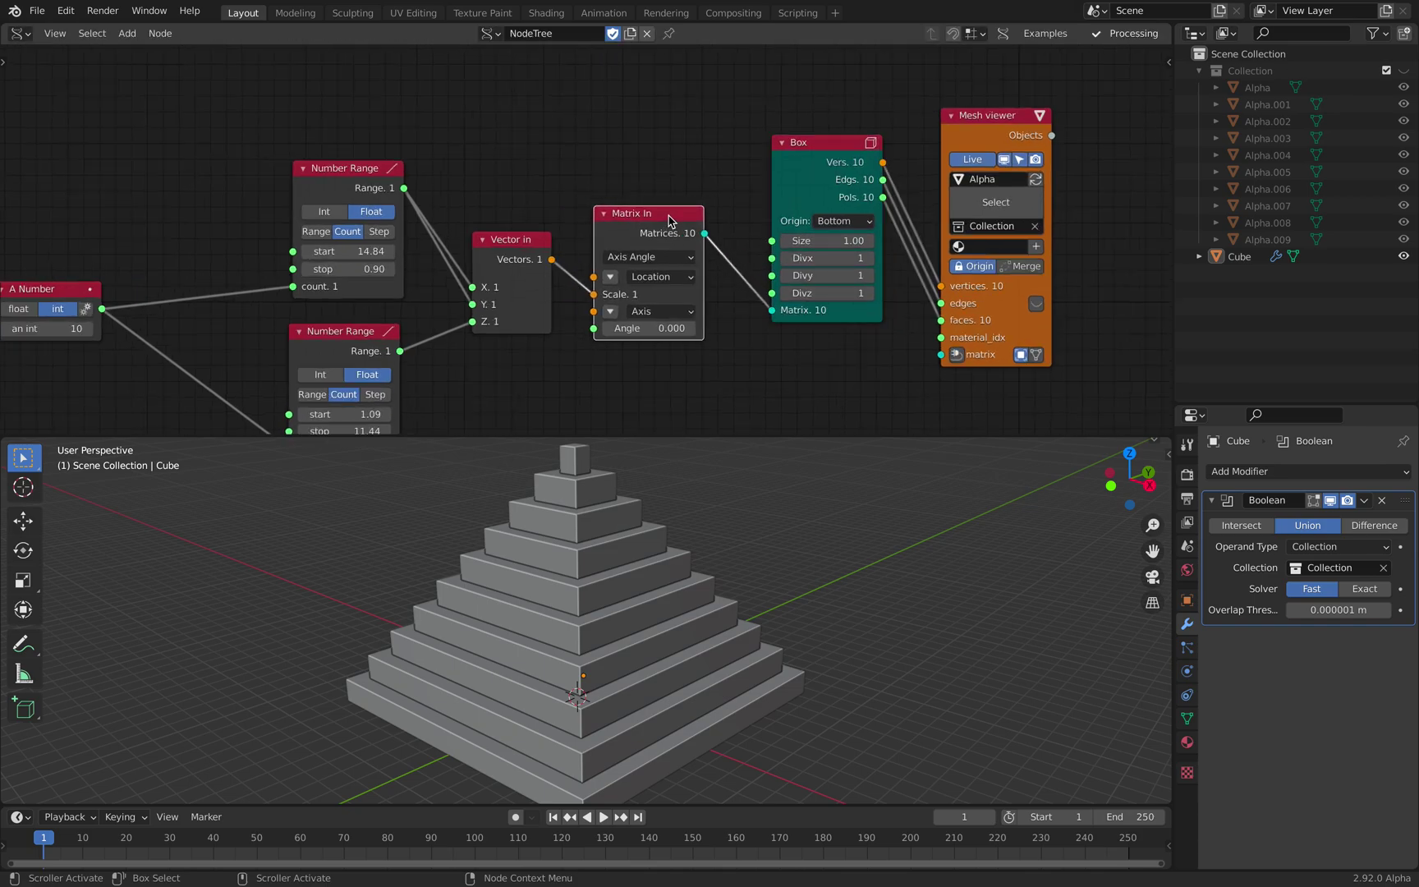
scroll(595, 204, down, 1)
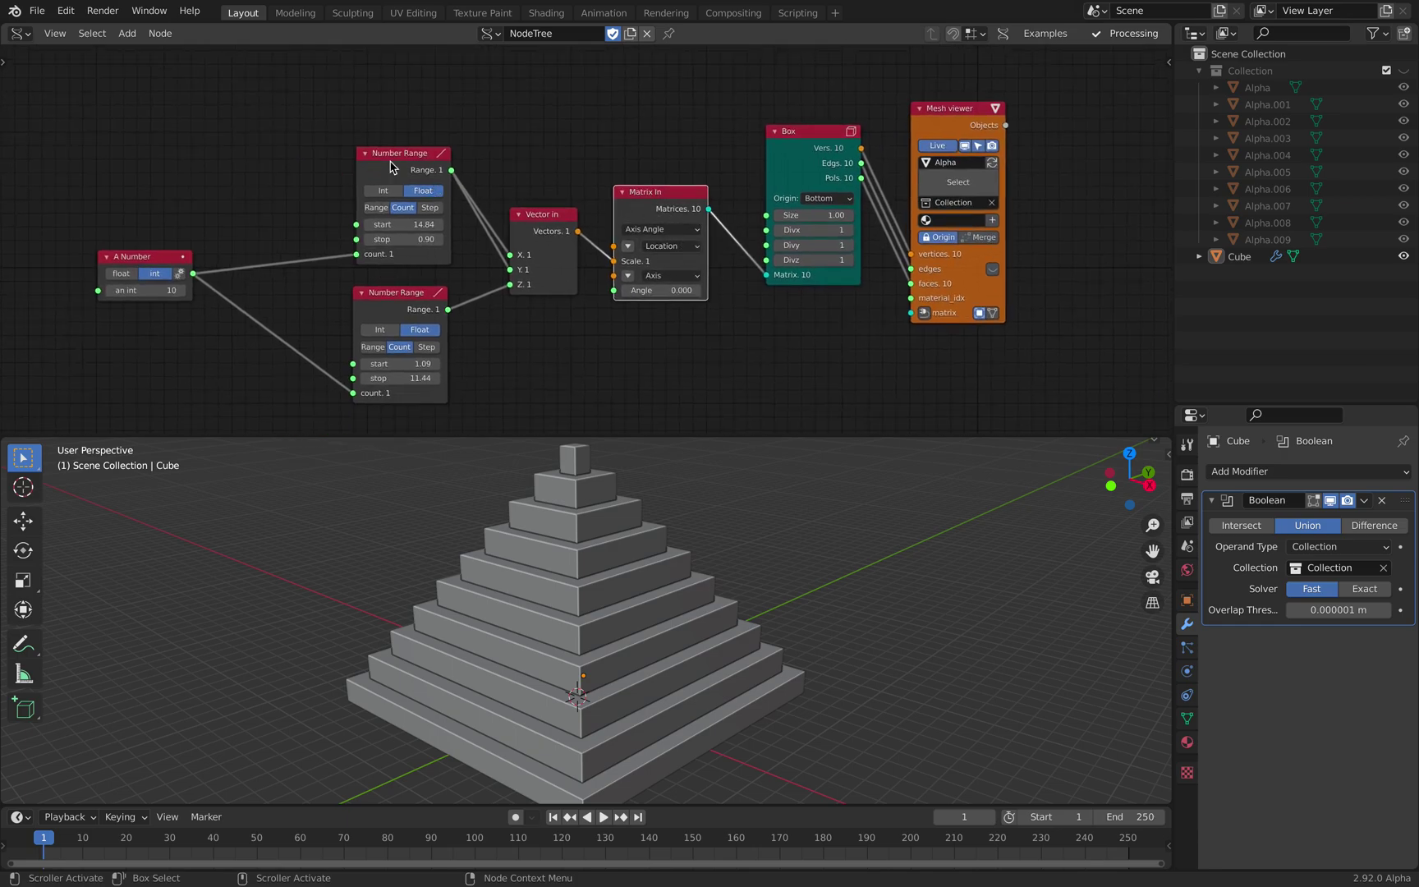
drag(391, 167, 376, 153)
drag(401, 299, 384, 285)
drag(545, 223, 537, 200)
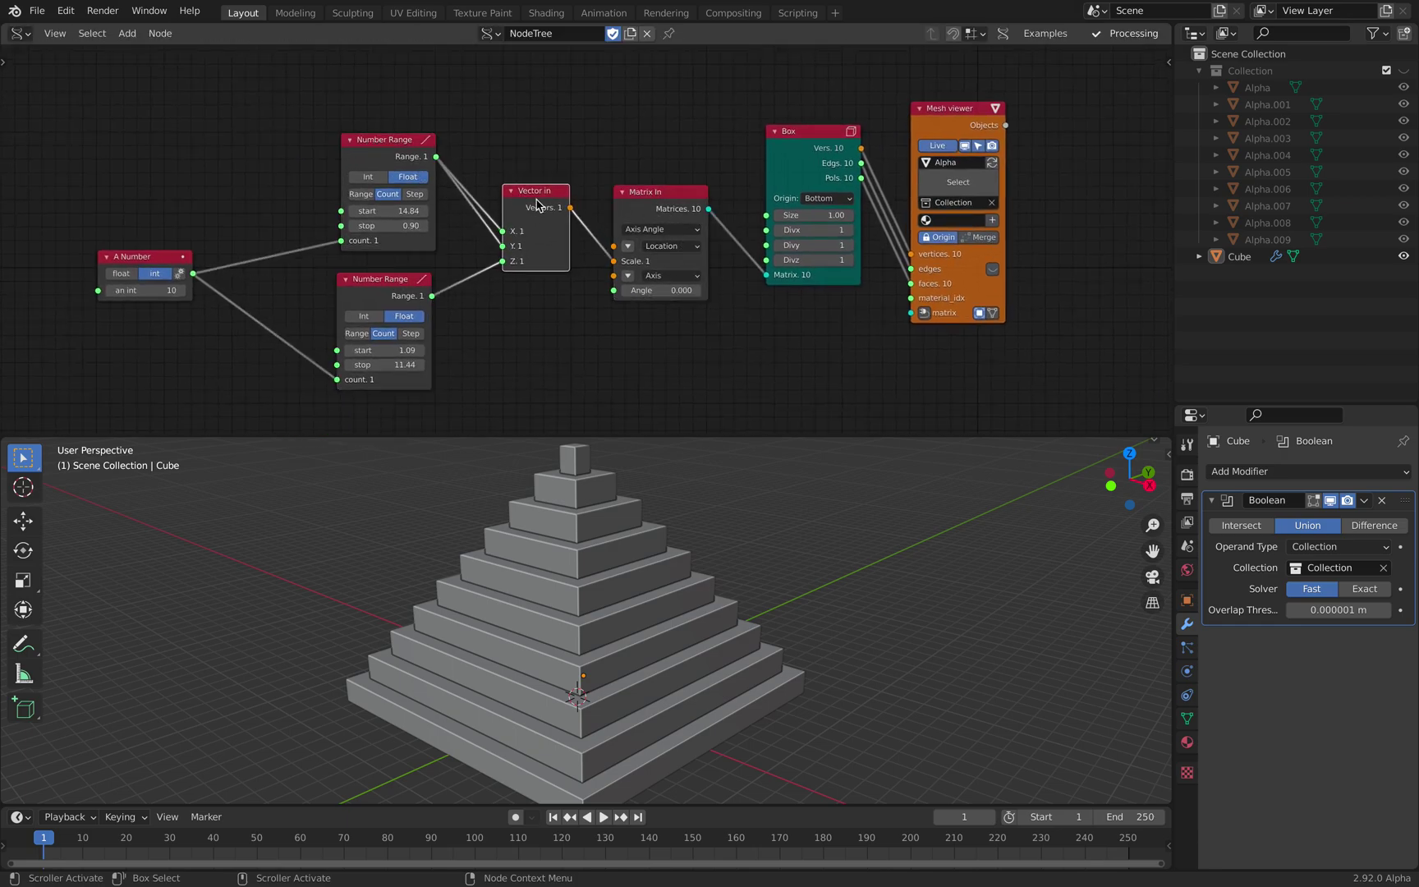
scroll(537, 204, up, 3)
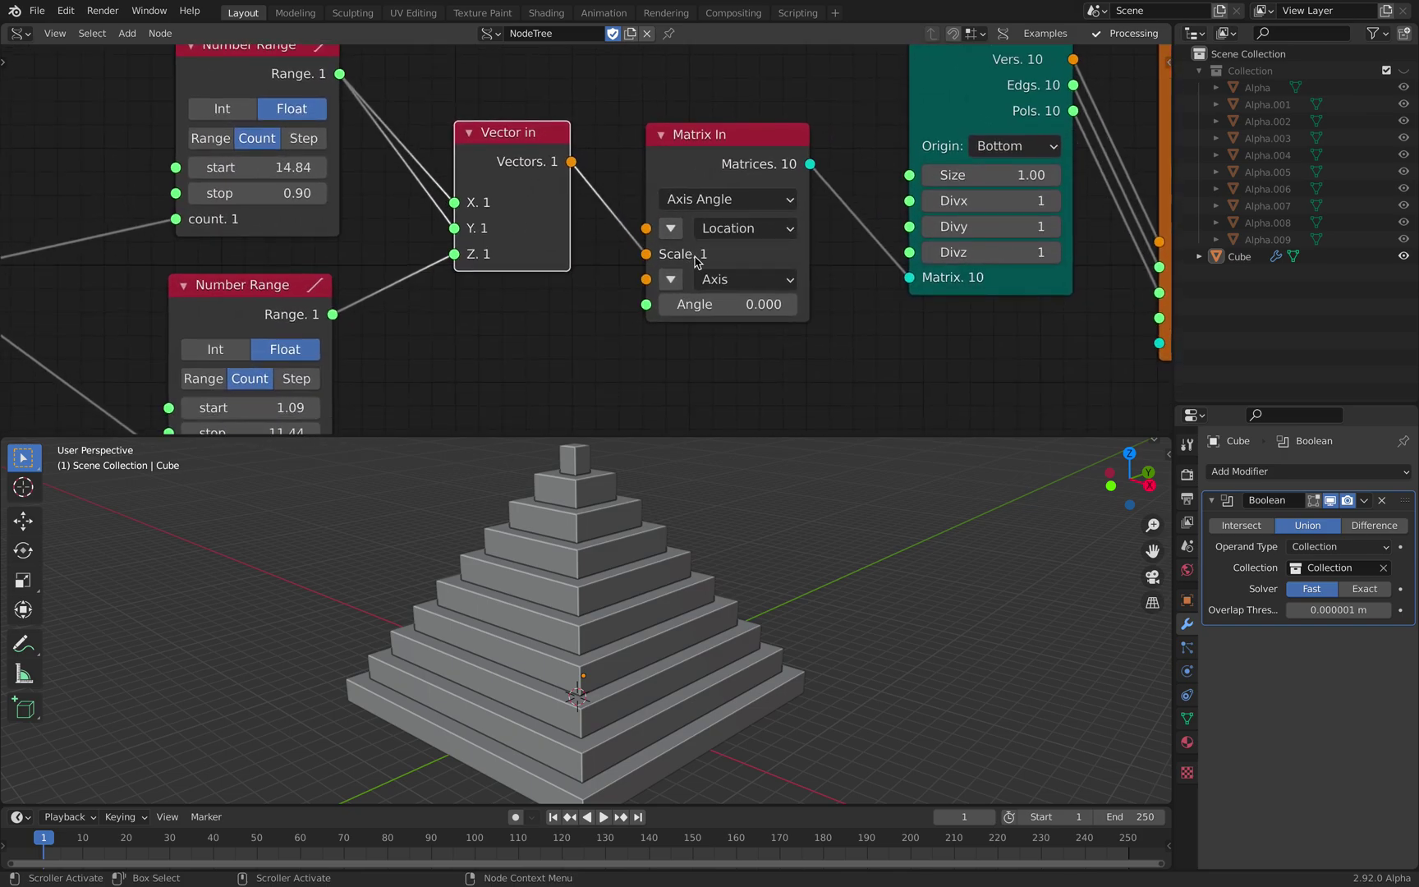
scroll(665, 263, down, 2)
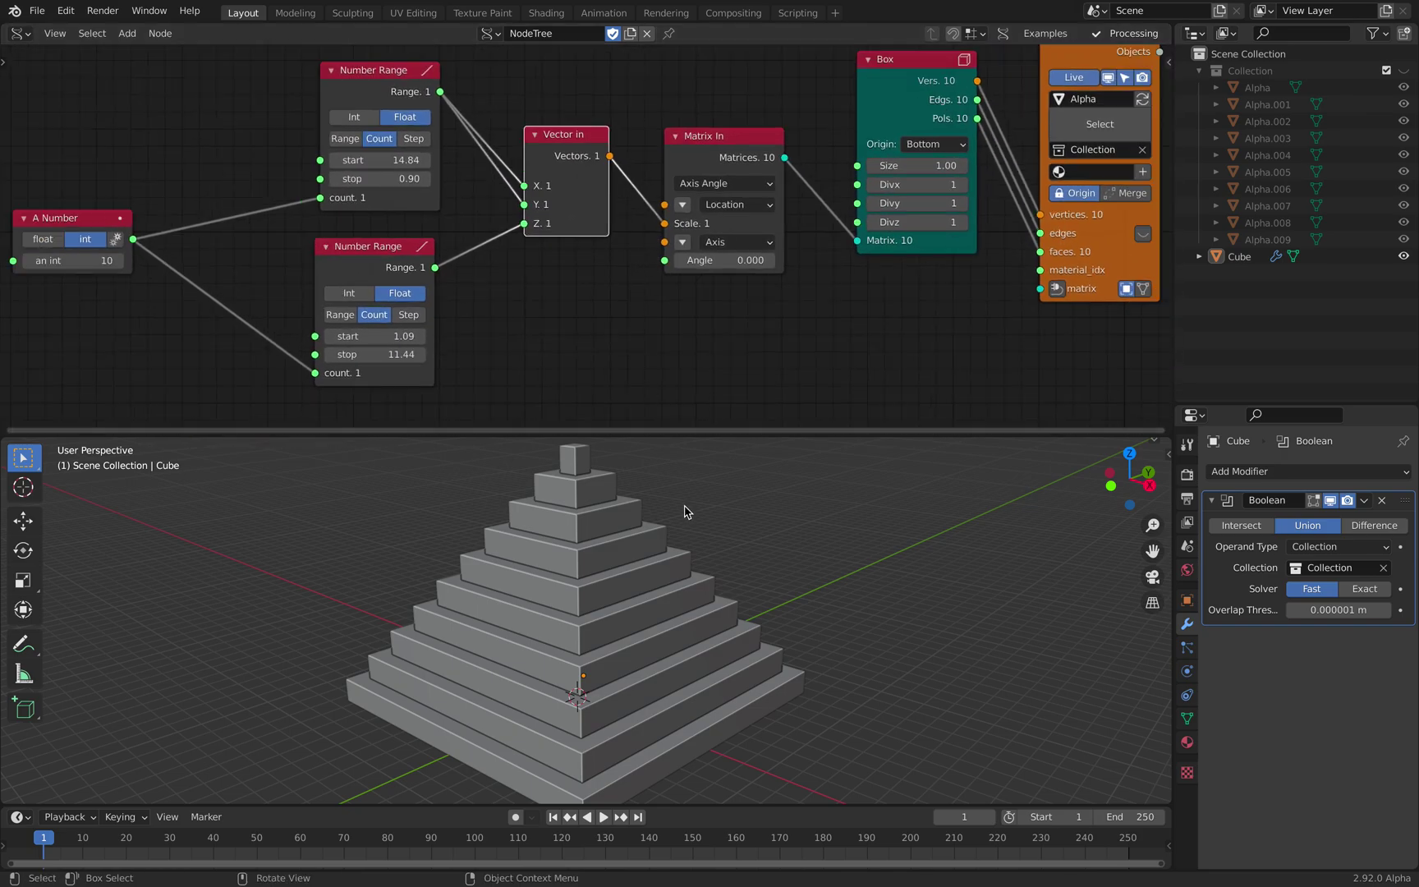
Step: Show the Collection of Alpha boxes in the viewport, hide it again, and select the Cube object
middle_drag(688, 513, 746, 535)
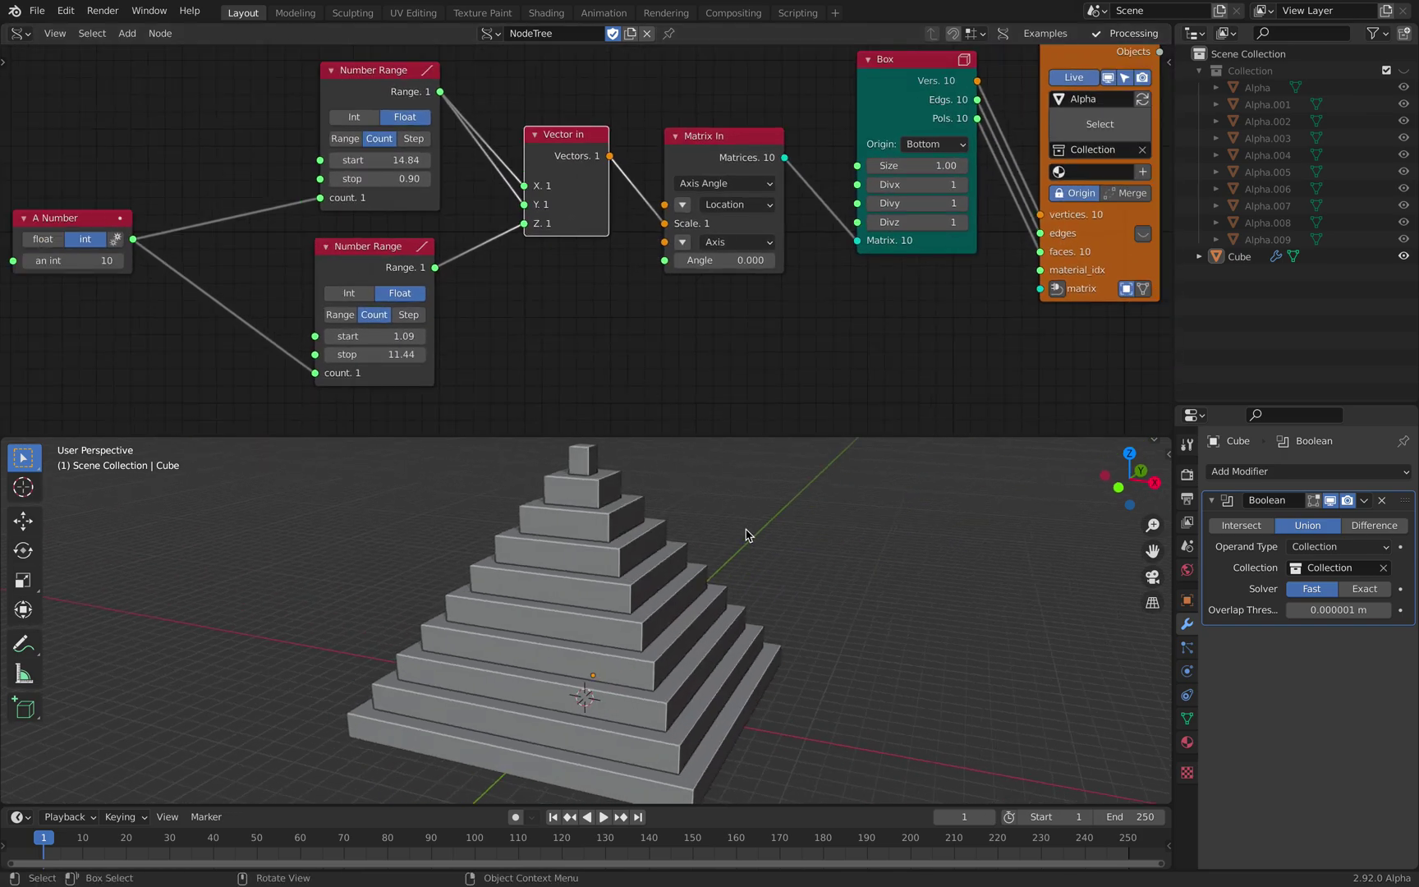
click(1402, 74)
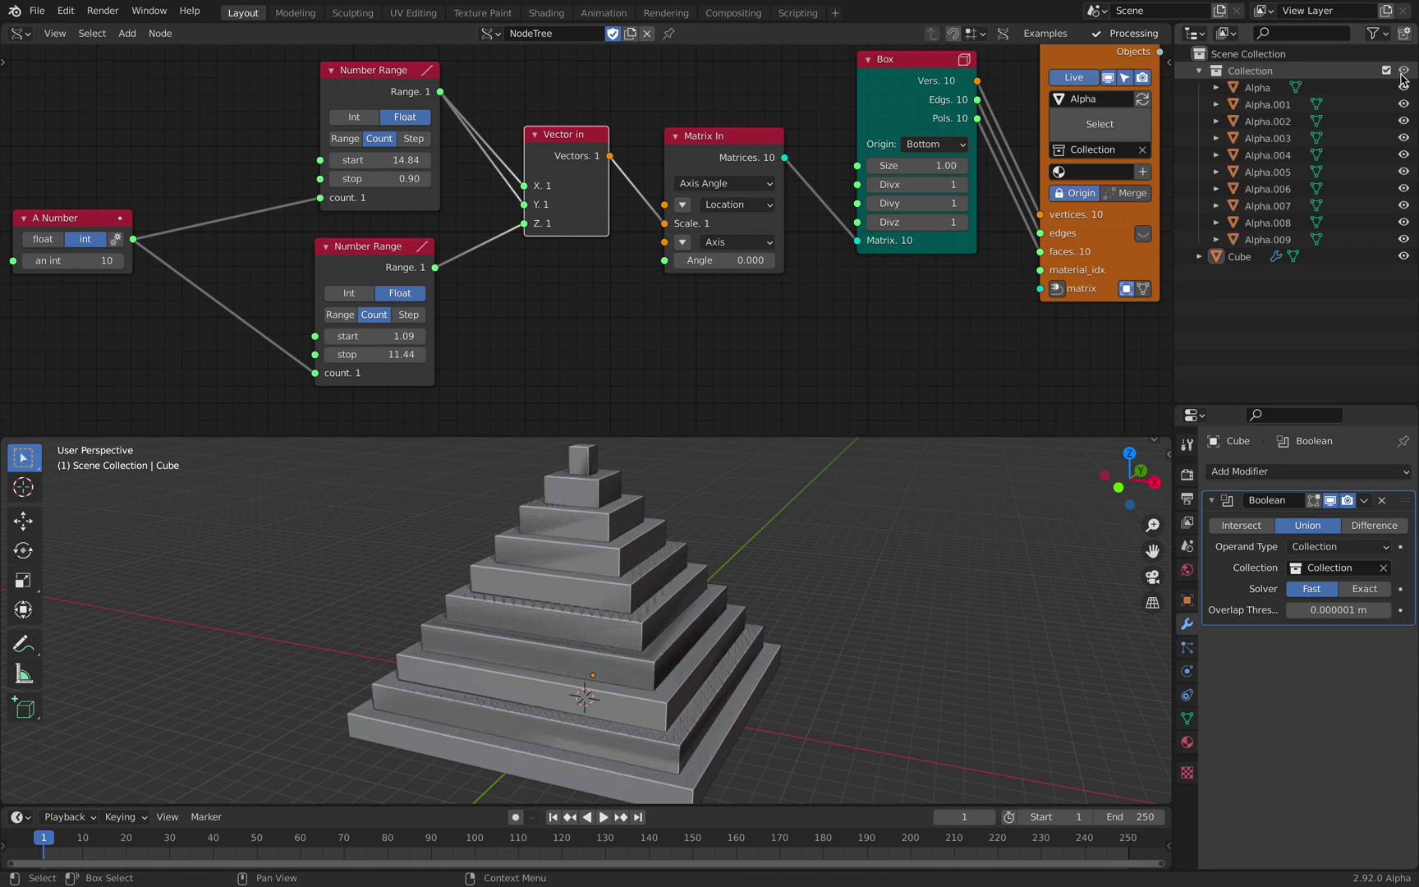
click(1402, 72)
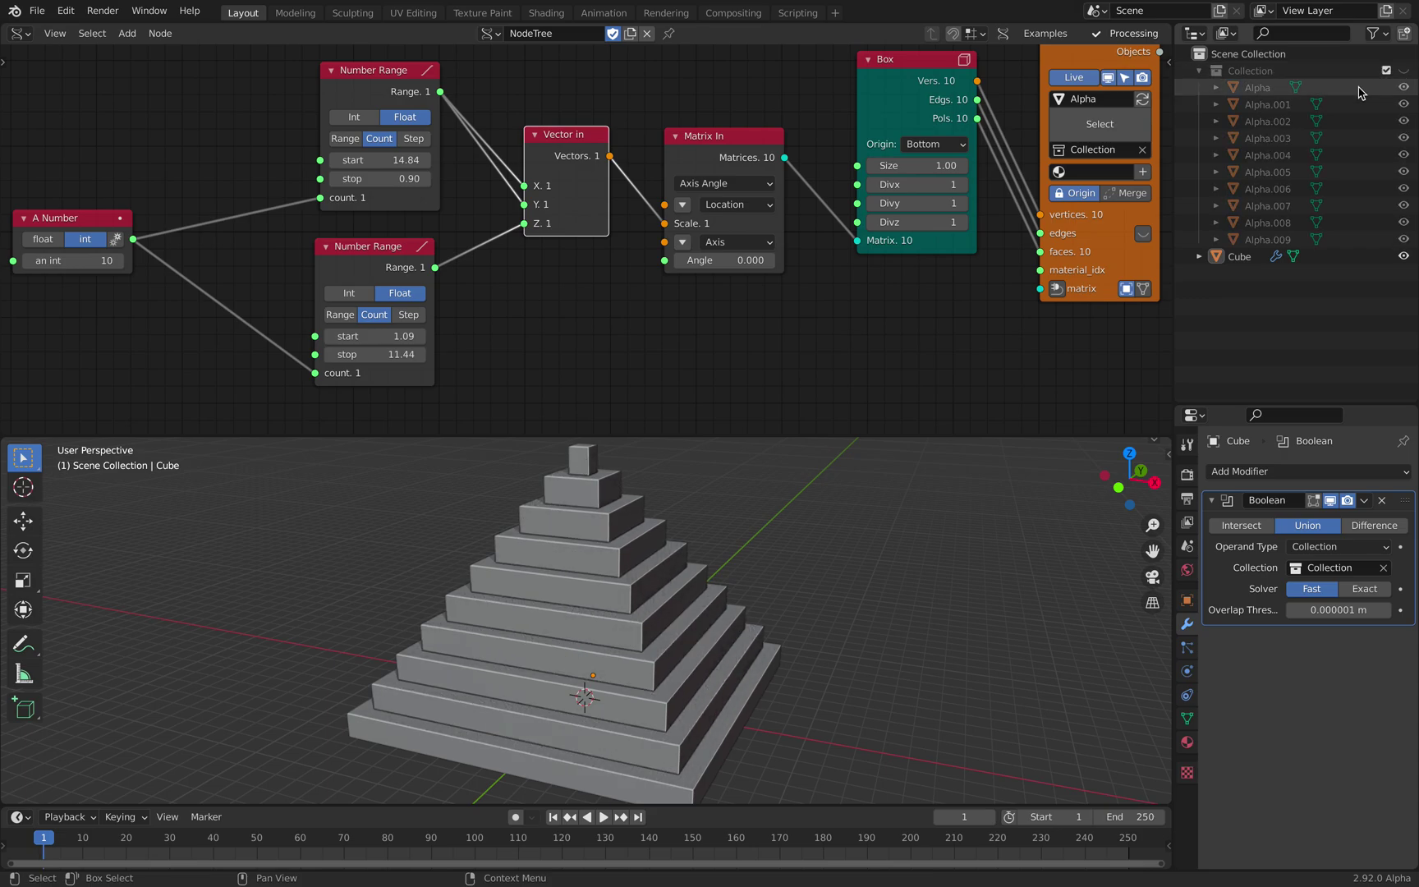
click(1240, 257)
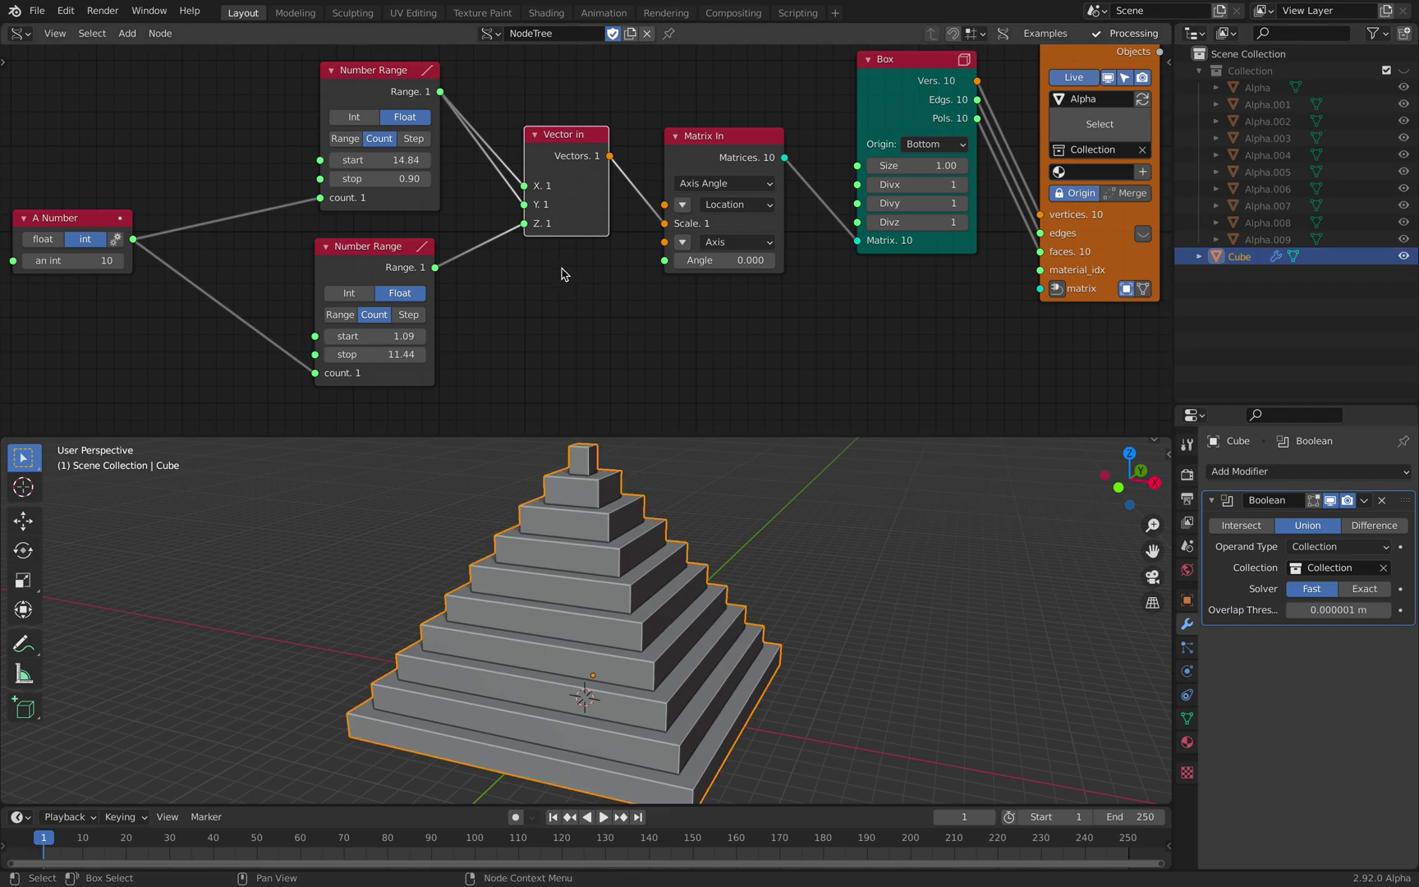
middle_drag(945, 534, 903, 492)
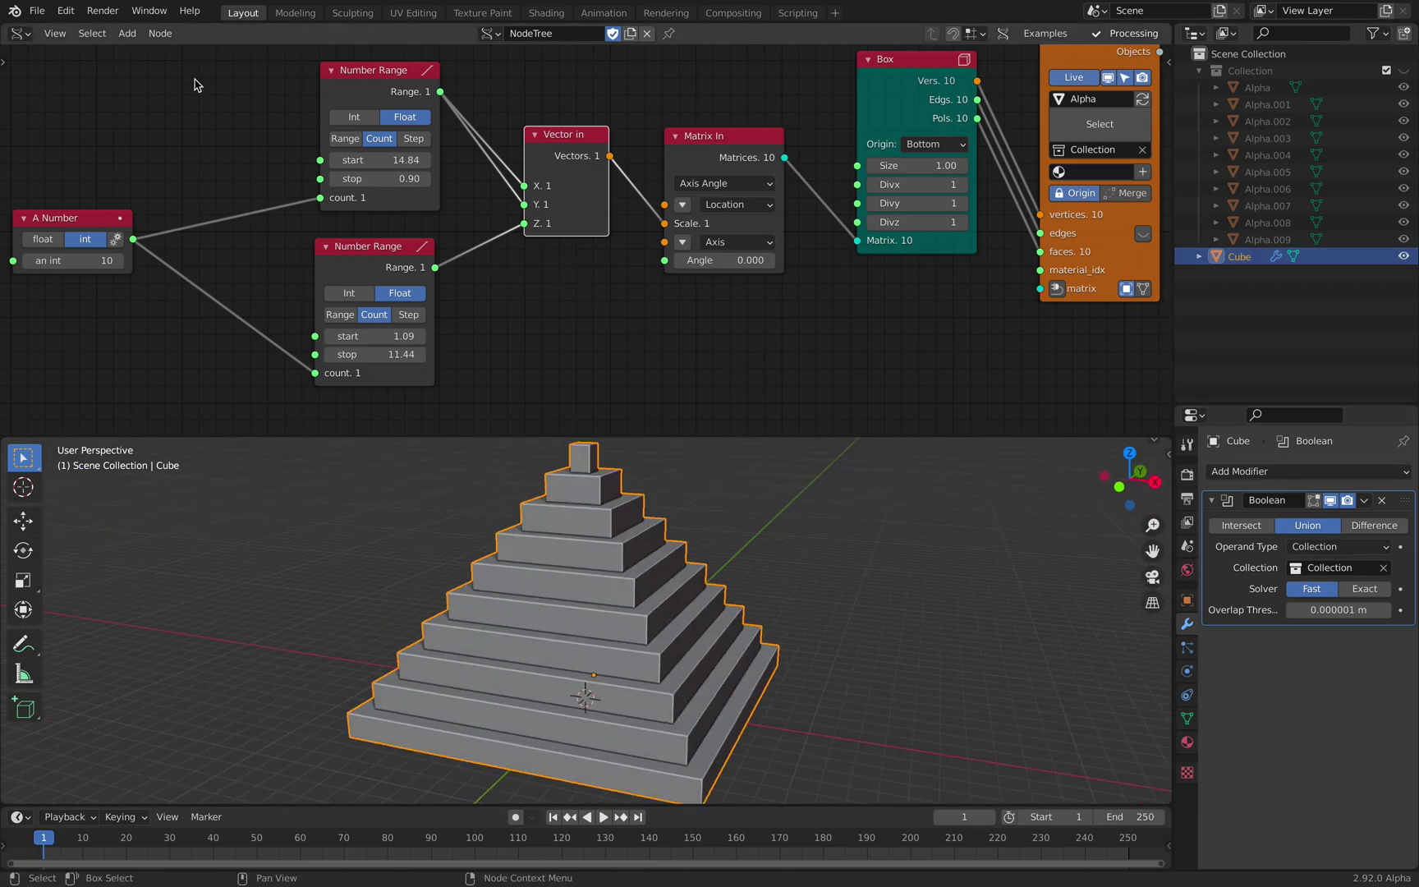
Step: Set the upper Number Range node's start to 24.32 to widen the pyramid's base
scroll(237, 133, down, 1)
drag(407, 175, 505, 175)
scroll(606, 501, down, 5)
middle_drag(605, 501, 555, 480)
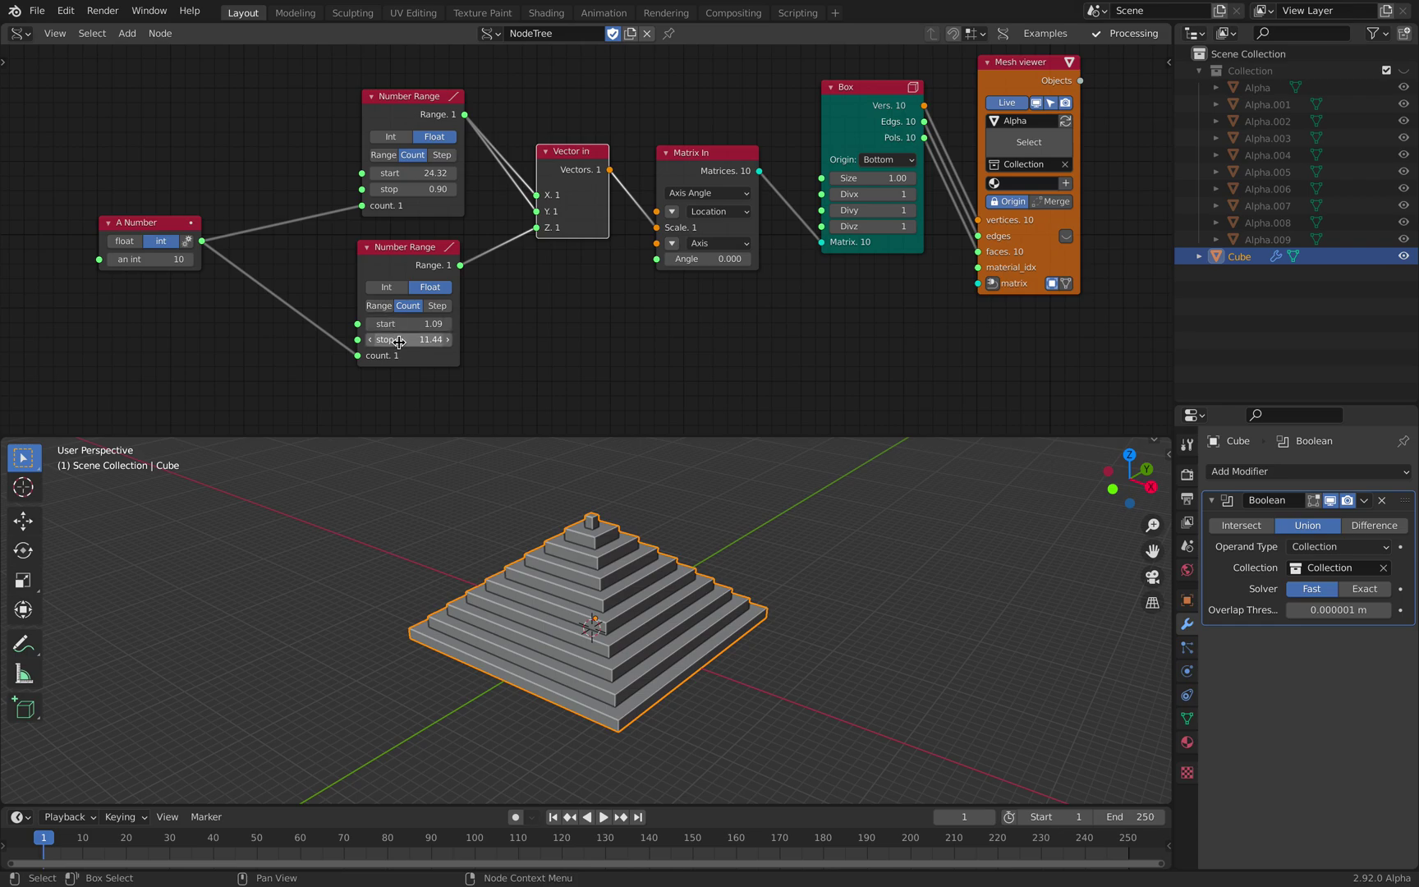
Step: Adjust the lower Number Range node's stop to 12.28 while checking the pyramid's height
mouse_move(398, 342)
mouse_down()
mouse_move(276, 341)
mouse_move(460, 339)
mouse_move(423, 339)
mouse_up()
middle_drag(789, 476, 539, 491)
mouse_move(422, 339)
mouse_down()
mouse_move(489, 339)
mouse_move(410, 339)
mouse_up()
Step: Reposition the A Number node and the lower Number Range node to tidy the left part of the tree
scroll(404, 284, up, 2)
drag(391, 263, 414, 277)
middle_drag(294, 267, 380, 292)
drag(186, 246, 265, 247)
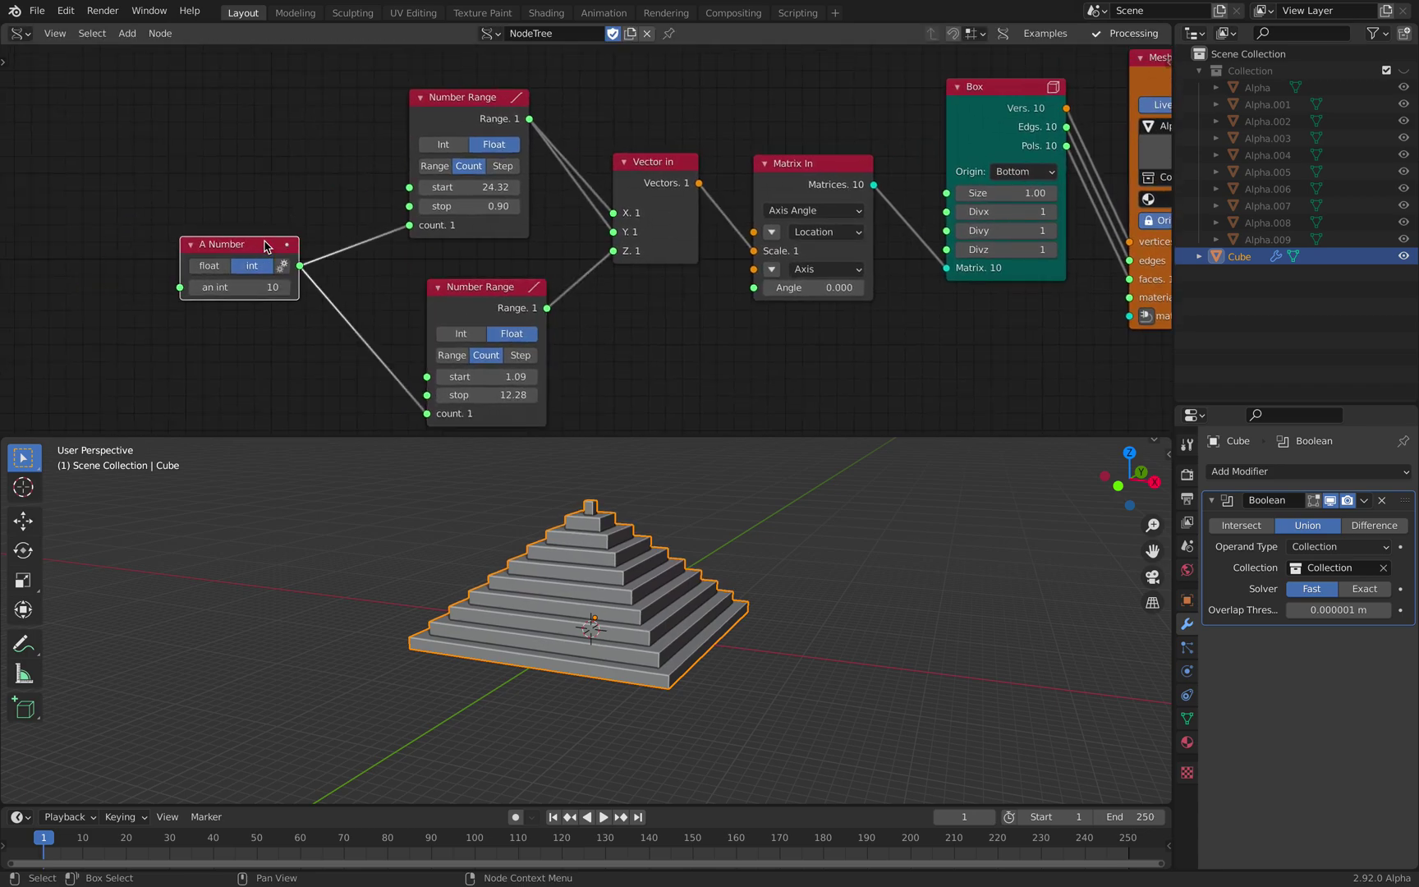
key(Home)
click(462, 92)
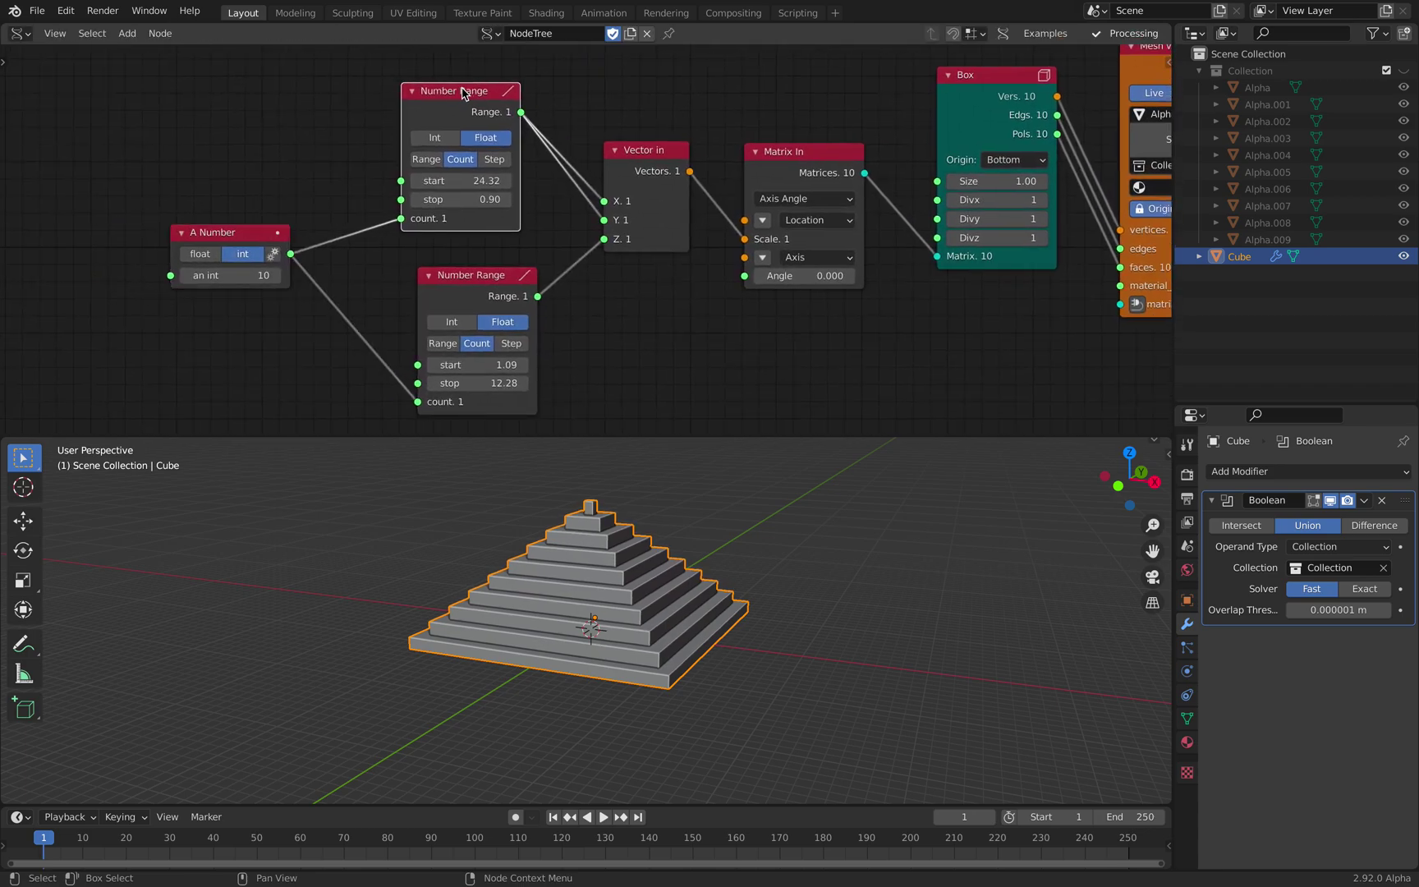
drag(462, 281, 463, 272)
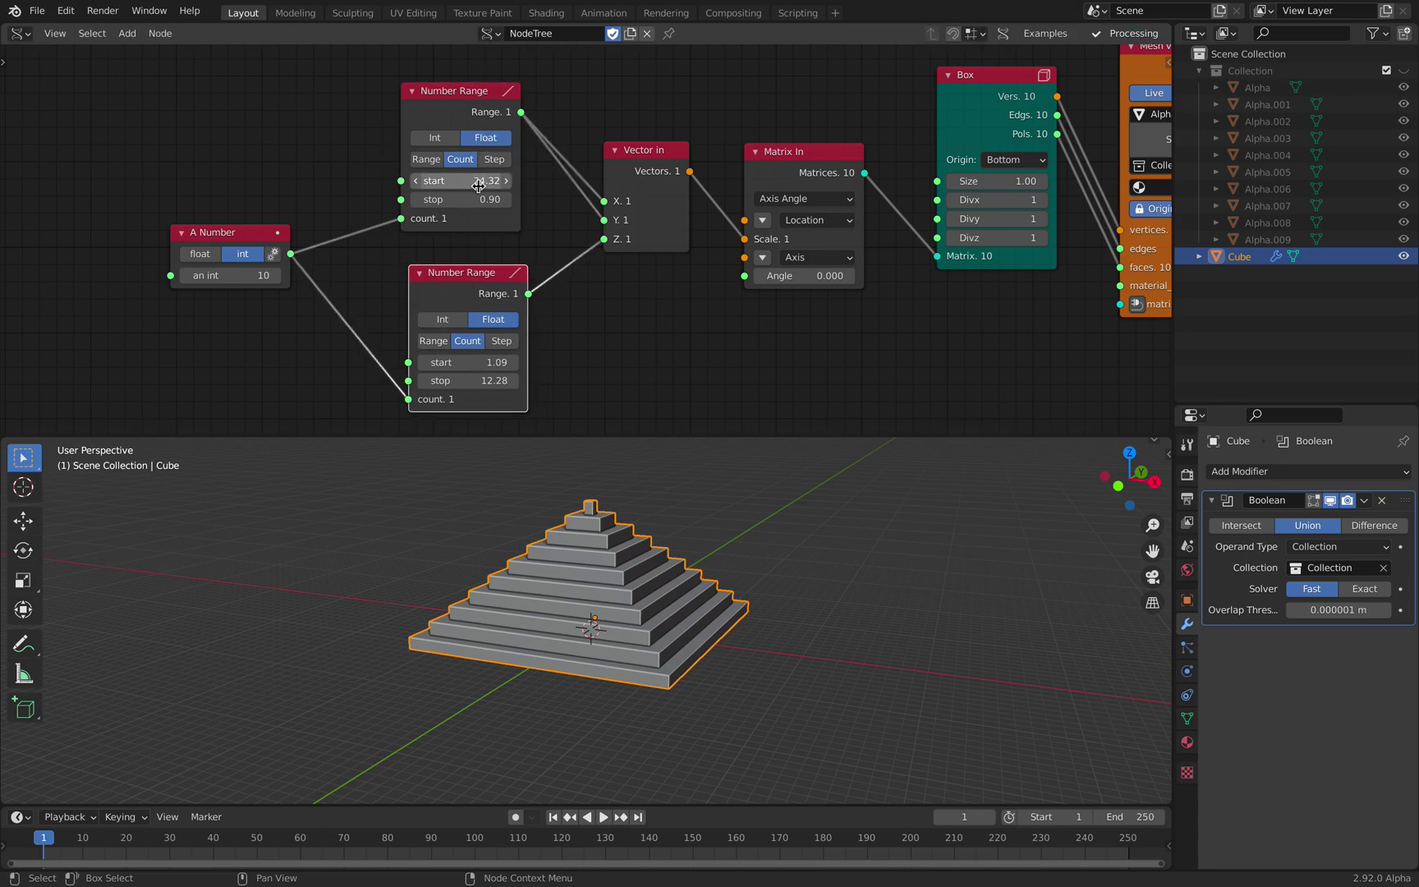
Step: Set the upper Number Range node's start to 23.84 and its stop to 1.98
drag(497, 180, 472, 179)
middle_drag(495, 171, 380, 197)
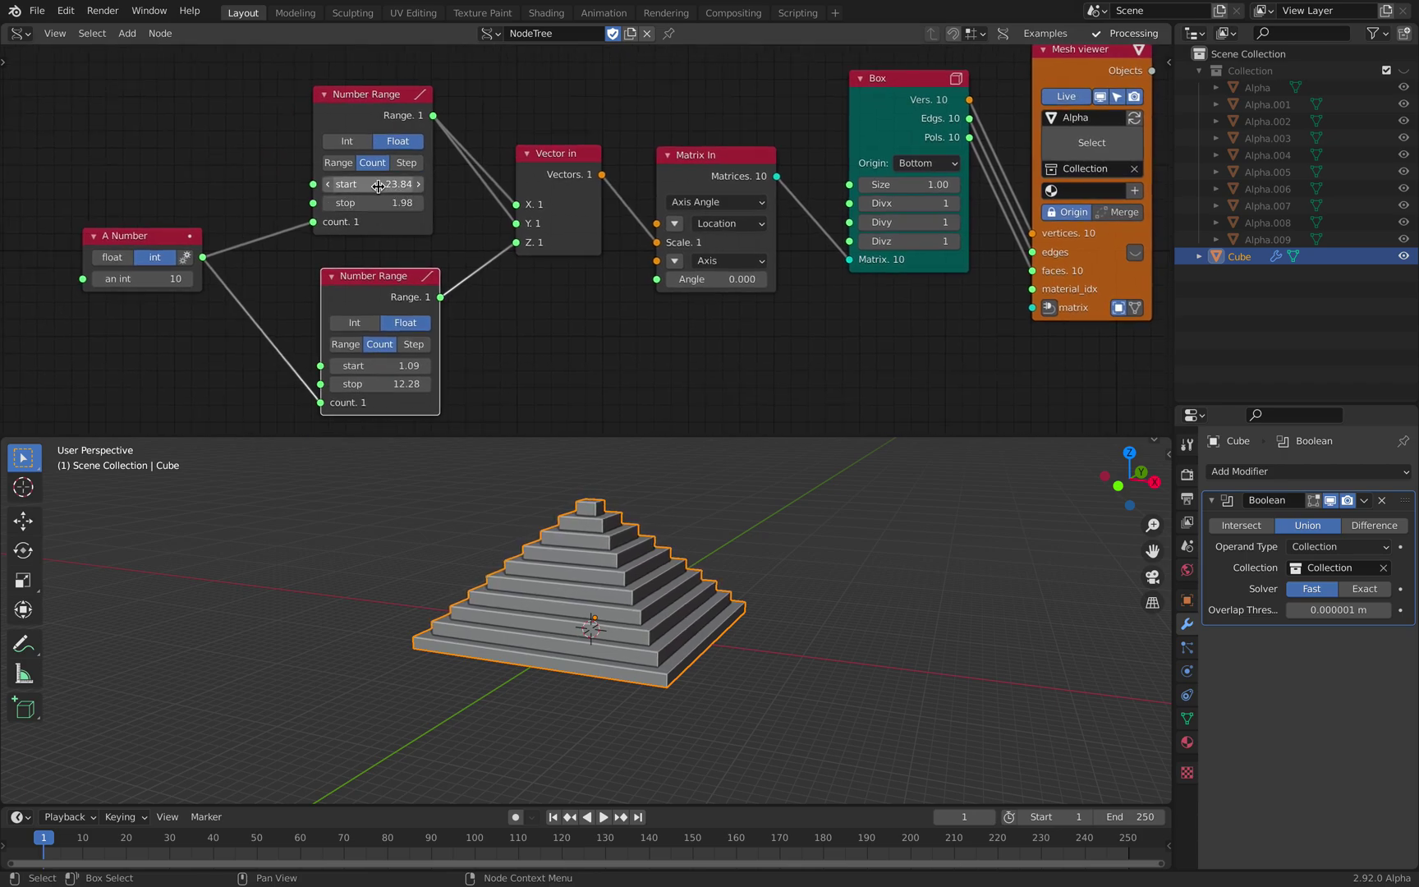
Step: Set the upper Number Range node's start to 25.10 and stop to 1.68, and connect a new Stethoscope MK2 node to its Range output
drag(383, 184, 410, 183)
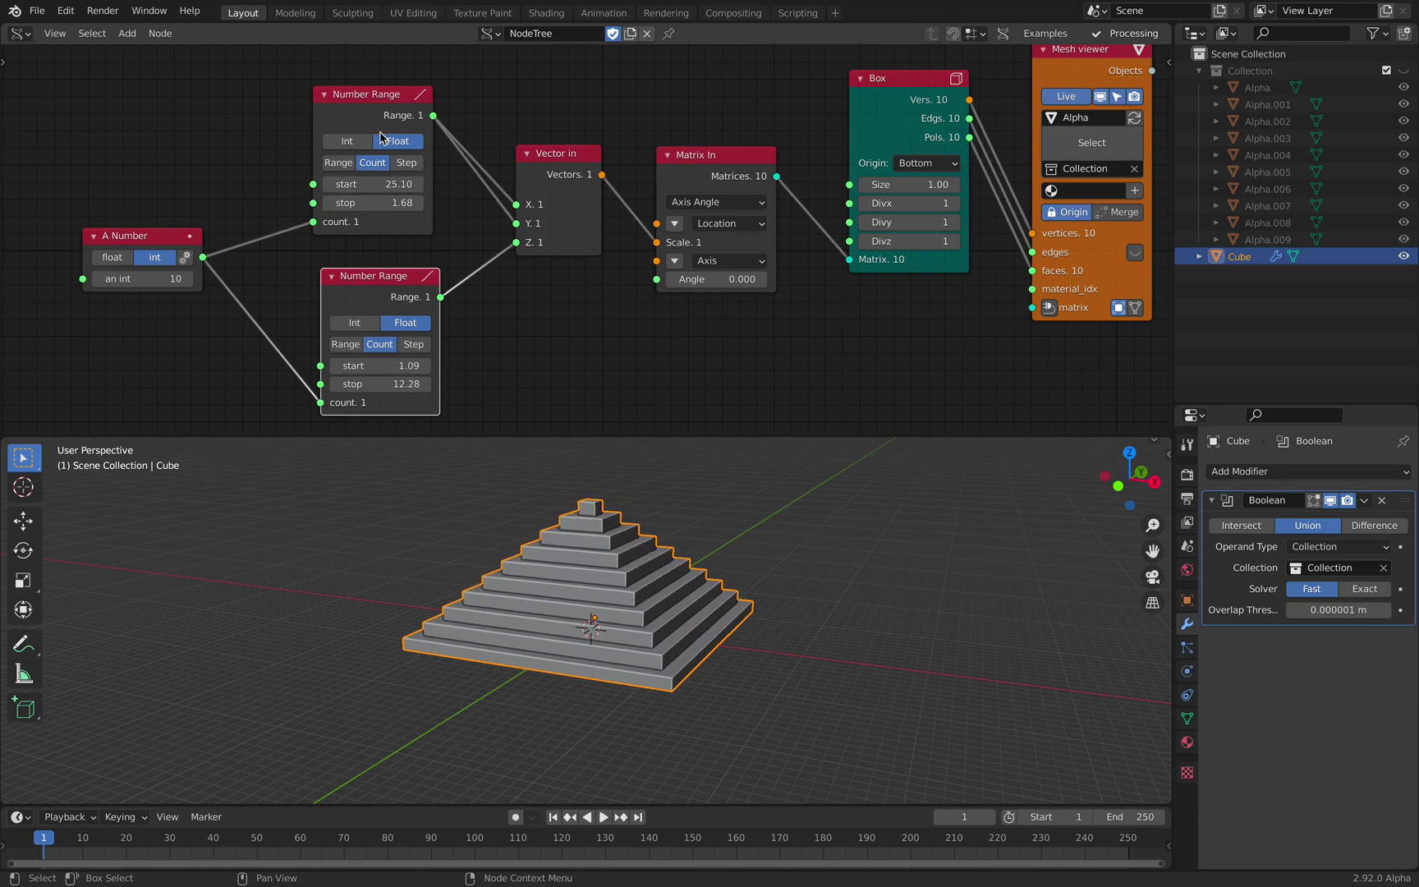
middle_drag(448, 175, 398, 259)
key(shift+a)
click(432, 157)
text(s)
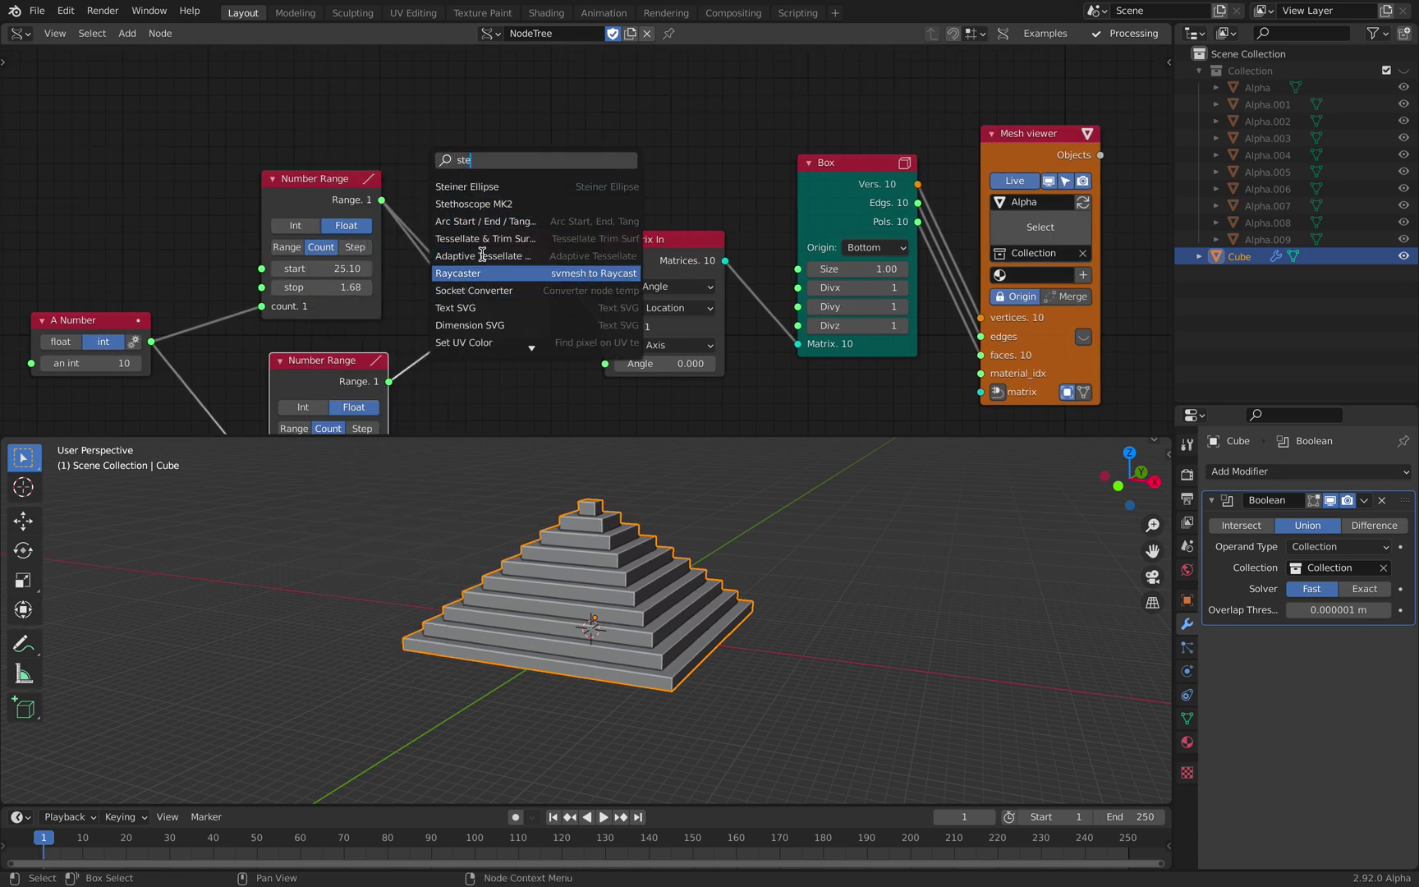
text(te)
click(485, 202)
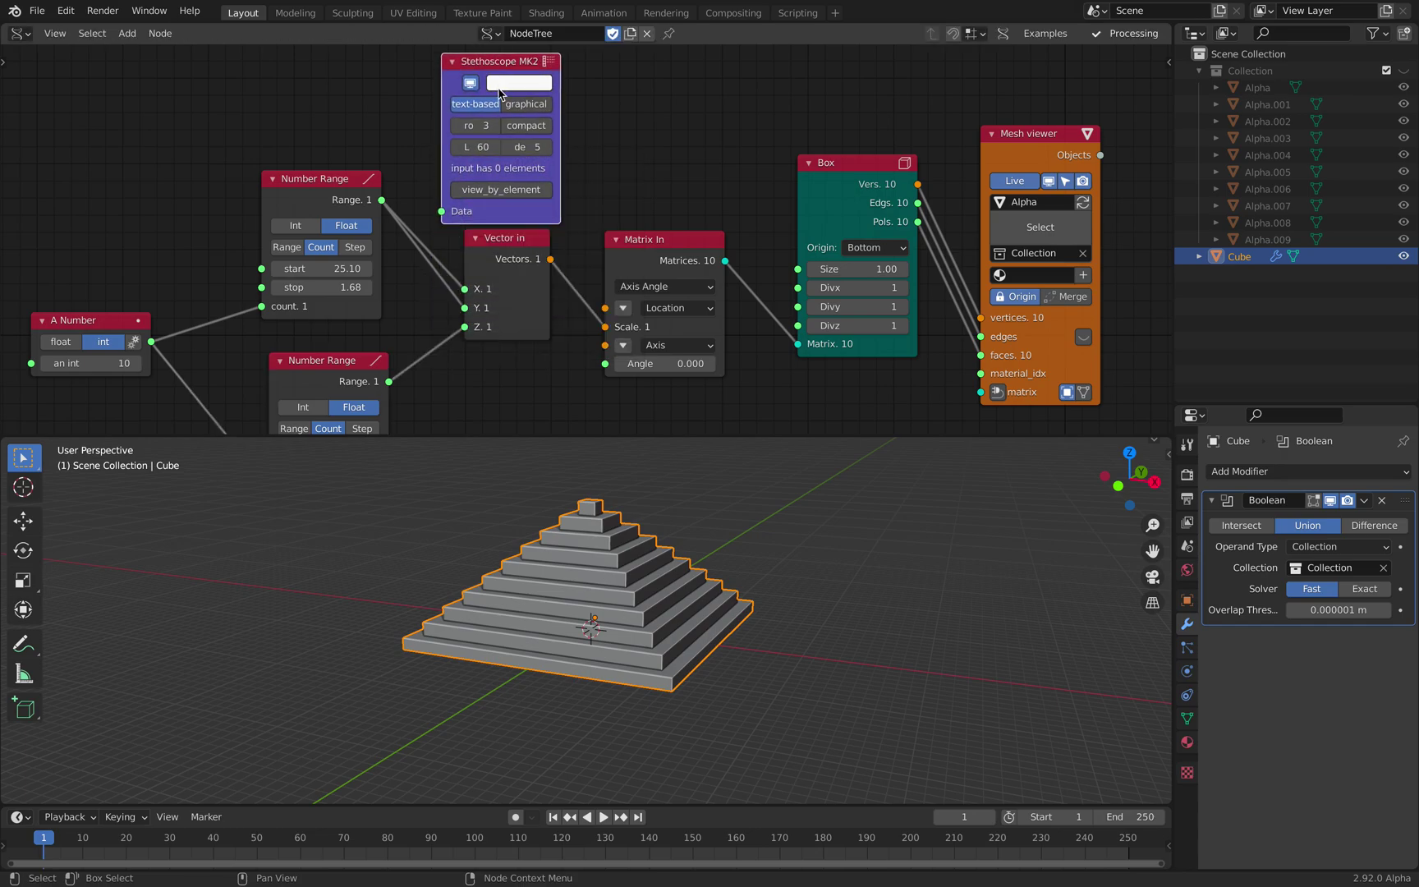
drag(437, 216, 440, 212)
middle_drag(441, 212, 418, 281)
scroll(573, 103, up, 2)
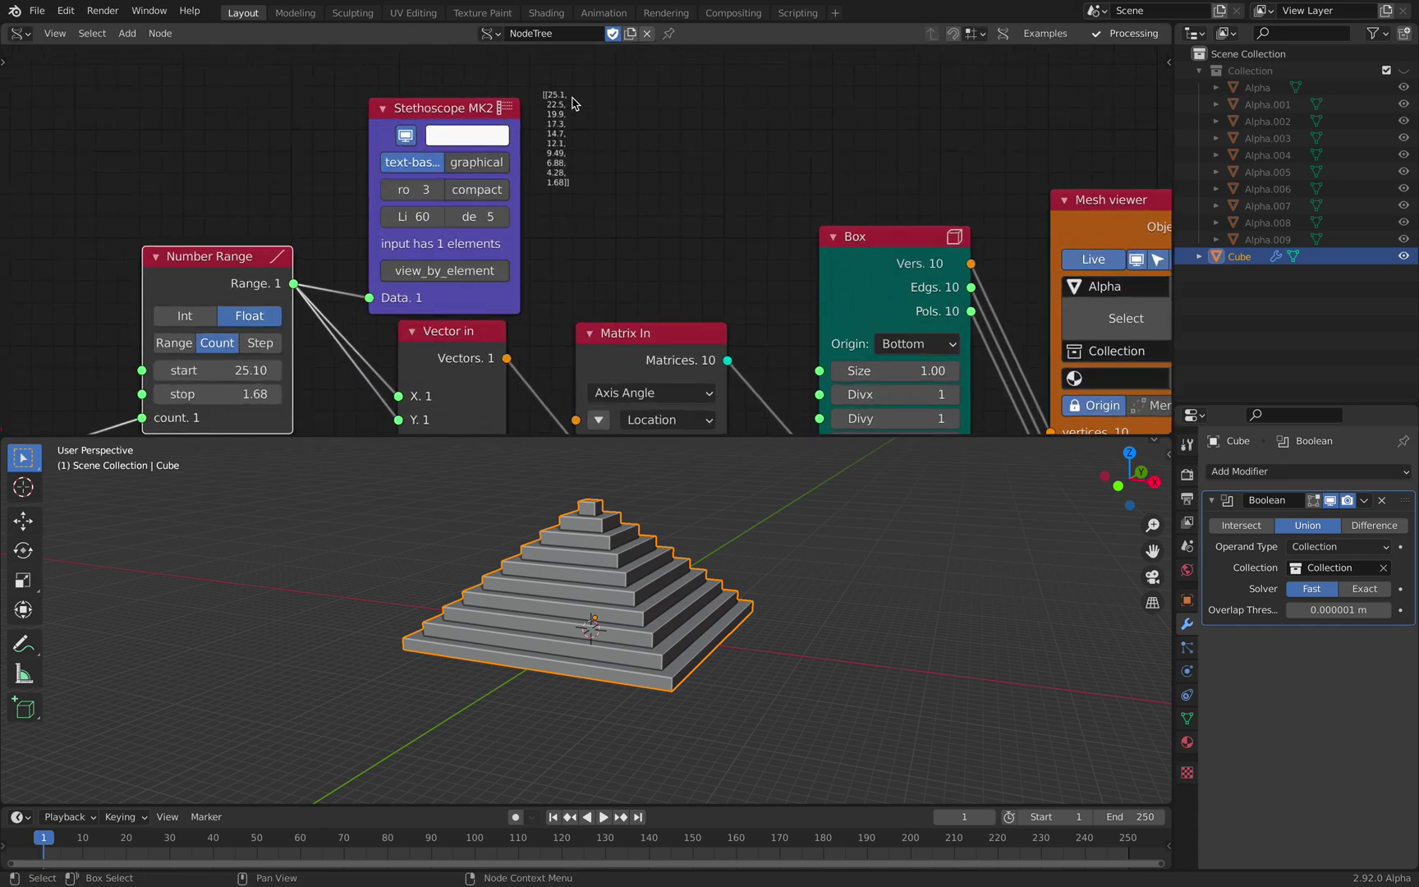
scroll(450, 121, down, 4)
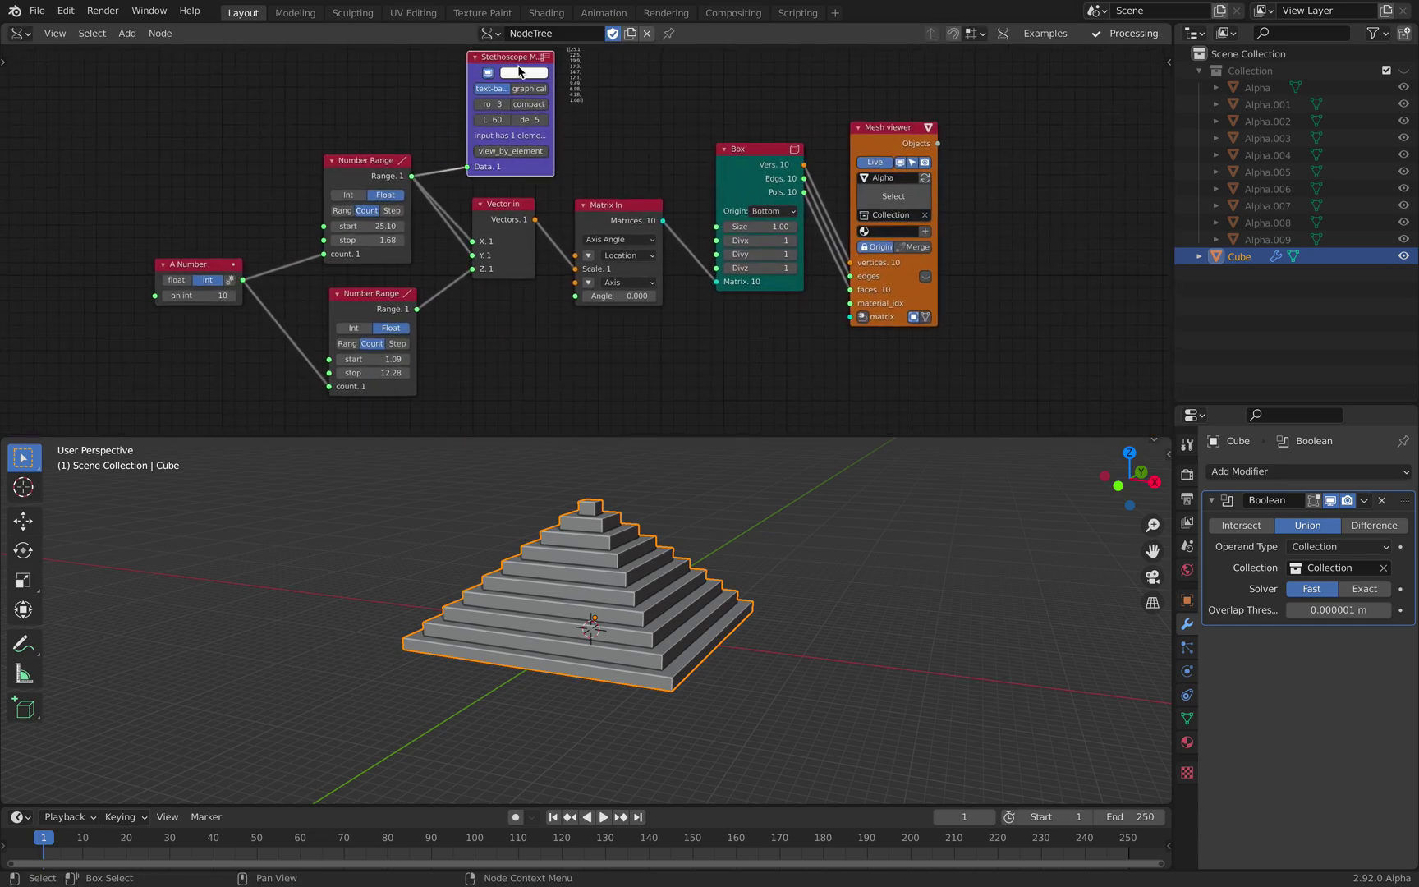
Step: Duplicate the Stethoscope MK2 node beside the lower Number Range node and connect it to that node's Range output
key(shift+d)
click(508, 343)
scroll(420, 245, up, 2)
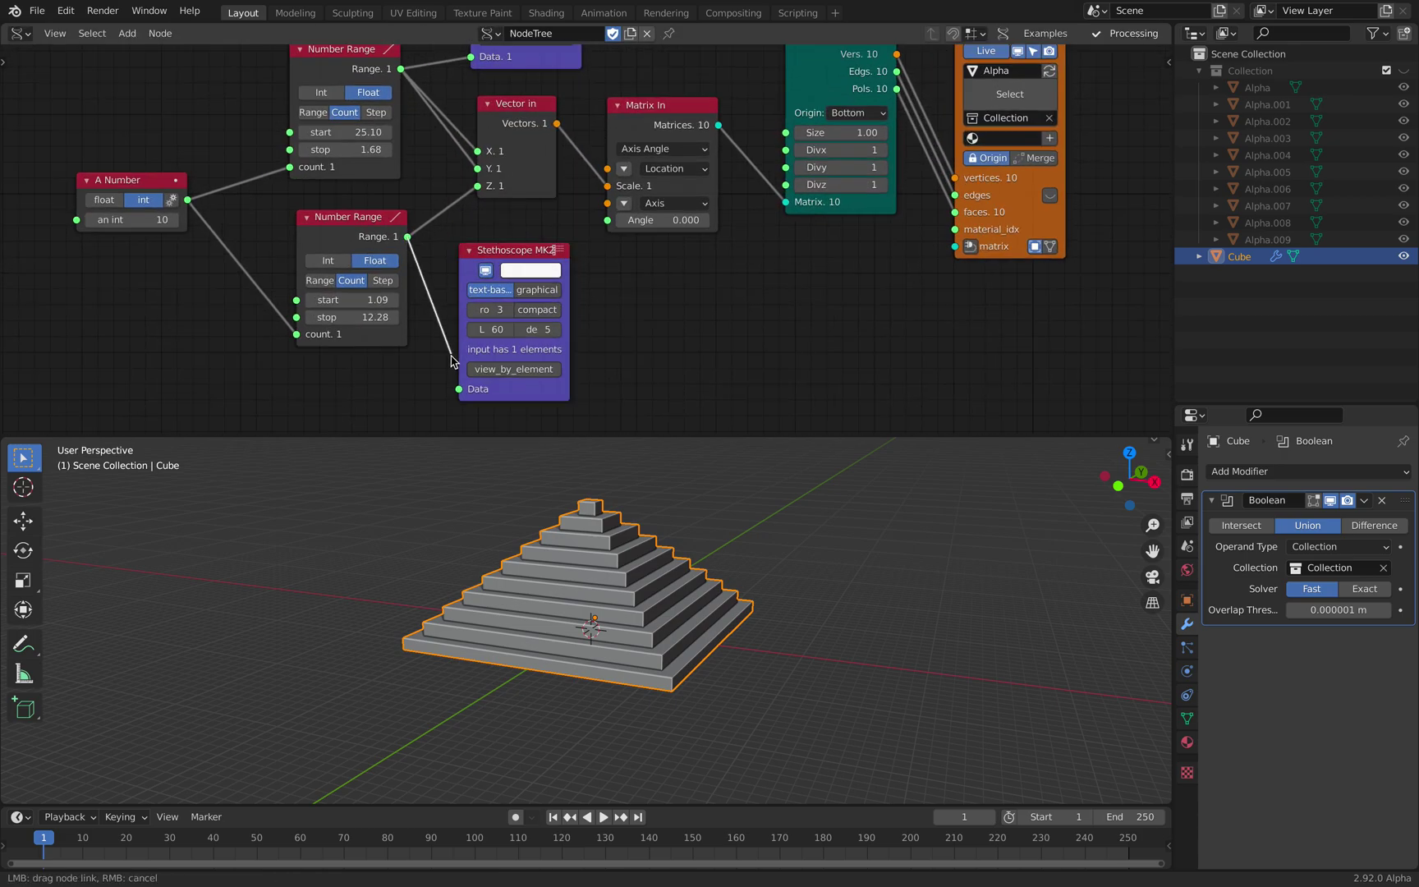
scroll(603, 283, up, 4)
middle_drag(535, 307, 568, 276)
scroll(567, 275, up, 3)
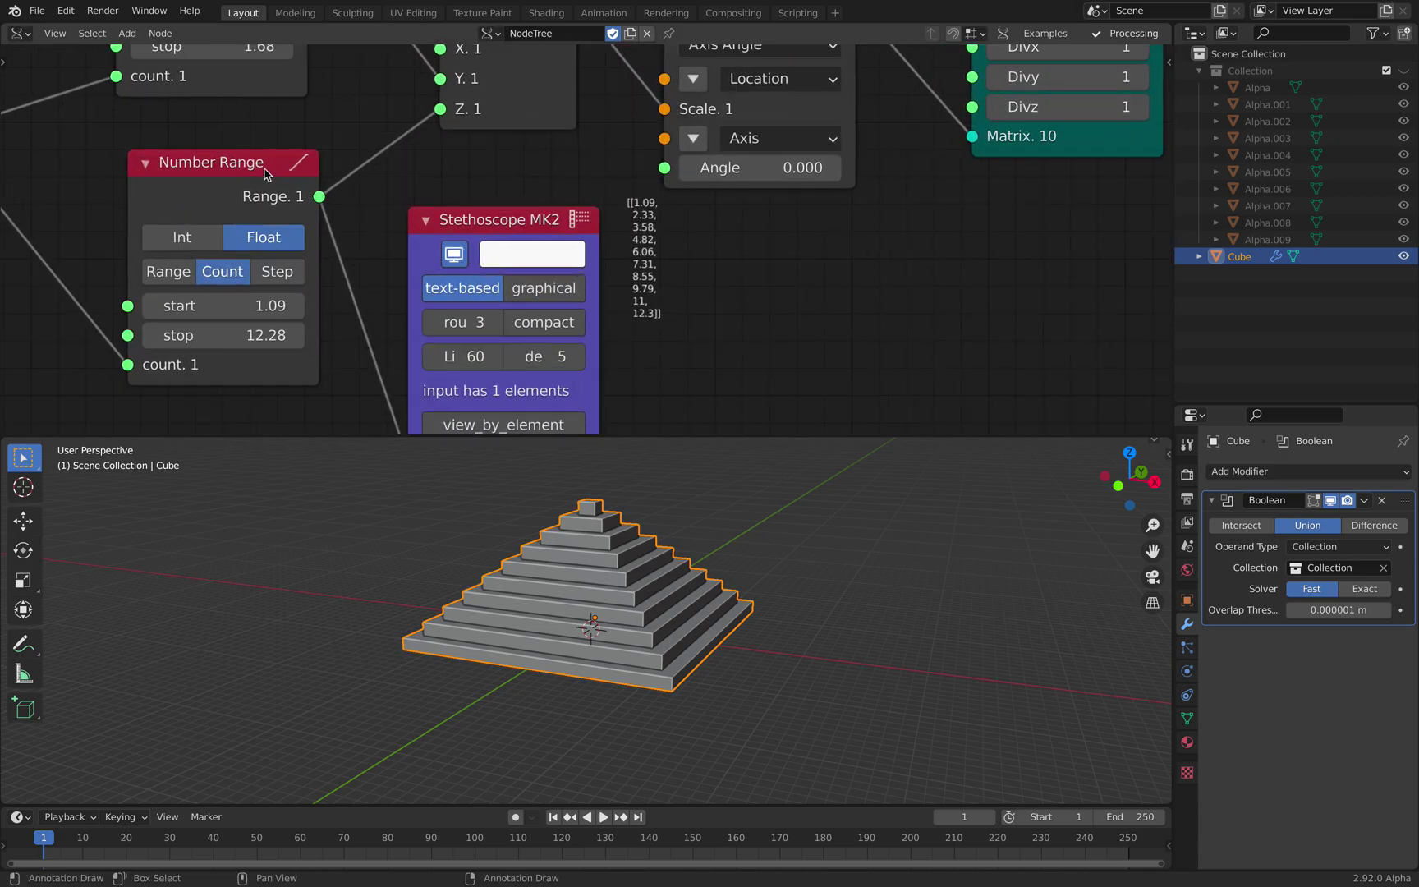
Step: Set the lower Number Range node's stop to 16.96 to make the pyramid taller
drag(263, 167, 257, 166)
scroll(320, 321, down, 2)
drag(327, 321, 399, 321)
scroll(751, 614, down, 2)
middle_drag(752, 614, 795, 616)
drag(278, 321, 357, 322)
scroll(572, 546, down, 2)
middle_drag(86, 282, 273, 292)
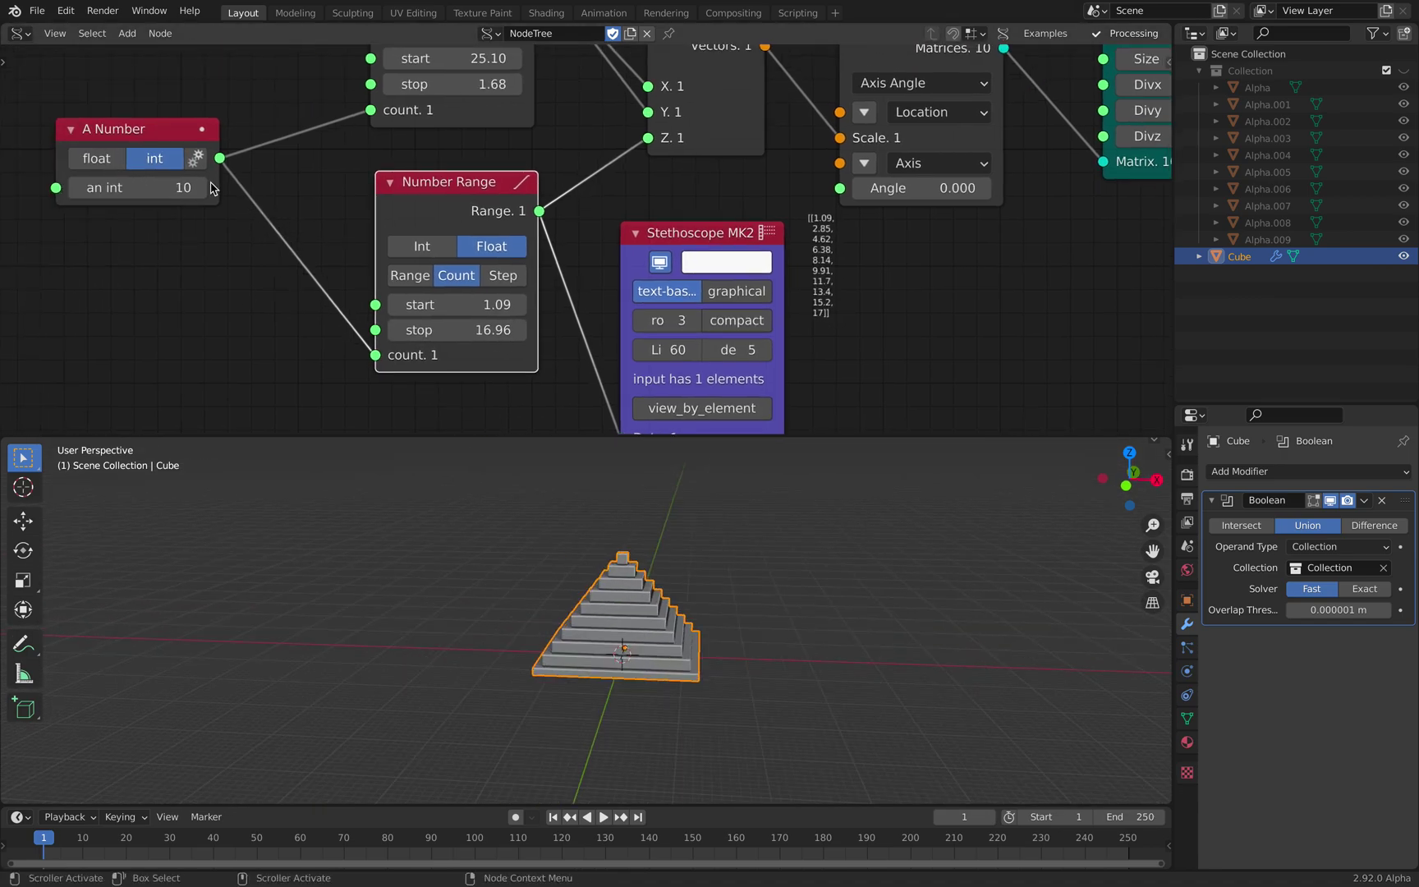
Step: Raise the A Number node's integer to 25 to give the pyramid more steps
click(201, 188)
click(201, 188)
click(201, 188)
click(201, 188)
triple_click(201, 190)
triple_click(201, 190)
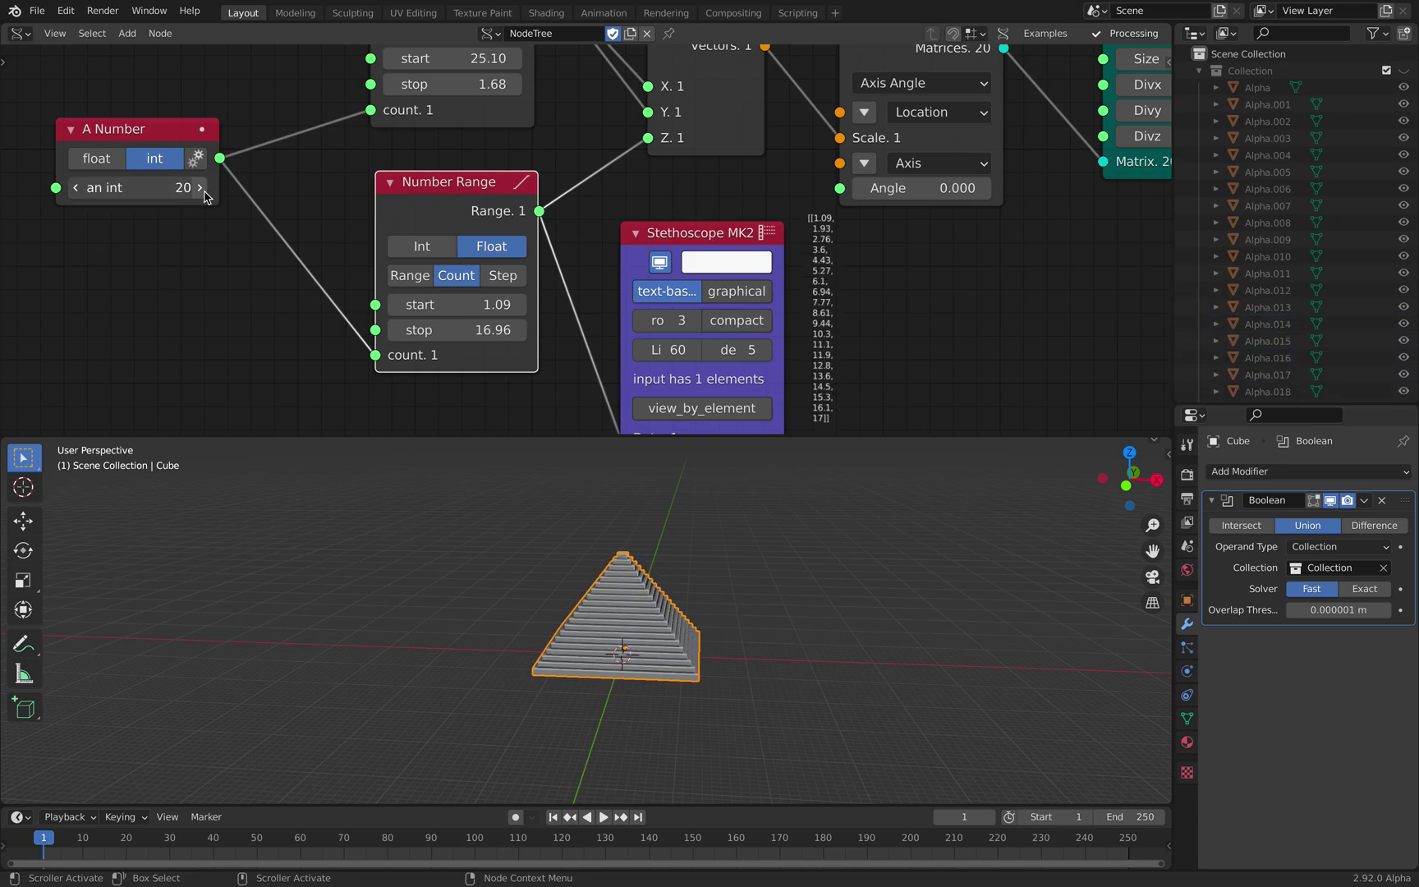
triple_click(202, 190)
click(202, 190)
click(202, 190)
Step: Move the cube up until it sticks out of the pyramid's sloping side
middle_drag(716, 606, 595, 606)
scroll(753, 624, up, 3)
middle_drag(690, 617, 723, 591)
scroll(1306, 329, down, 5)
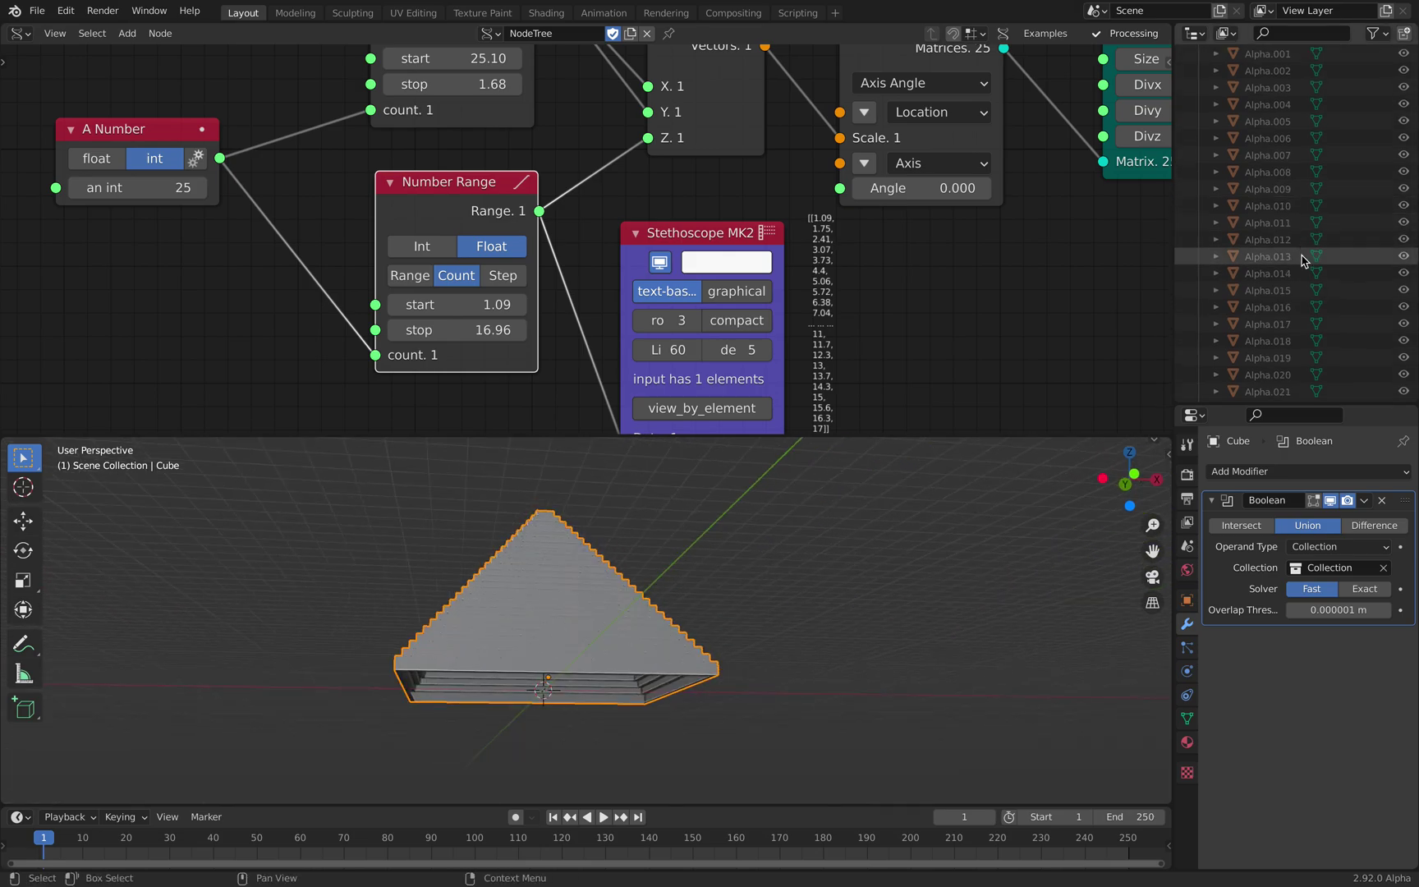
middle_drag(824, 577, 636, 596)
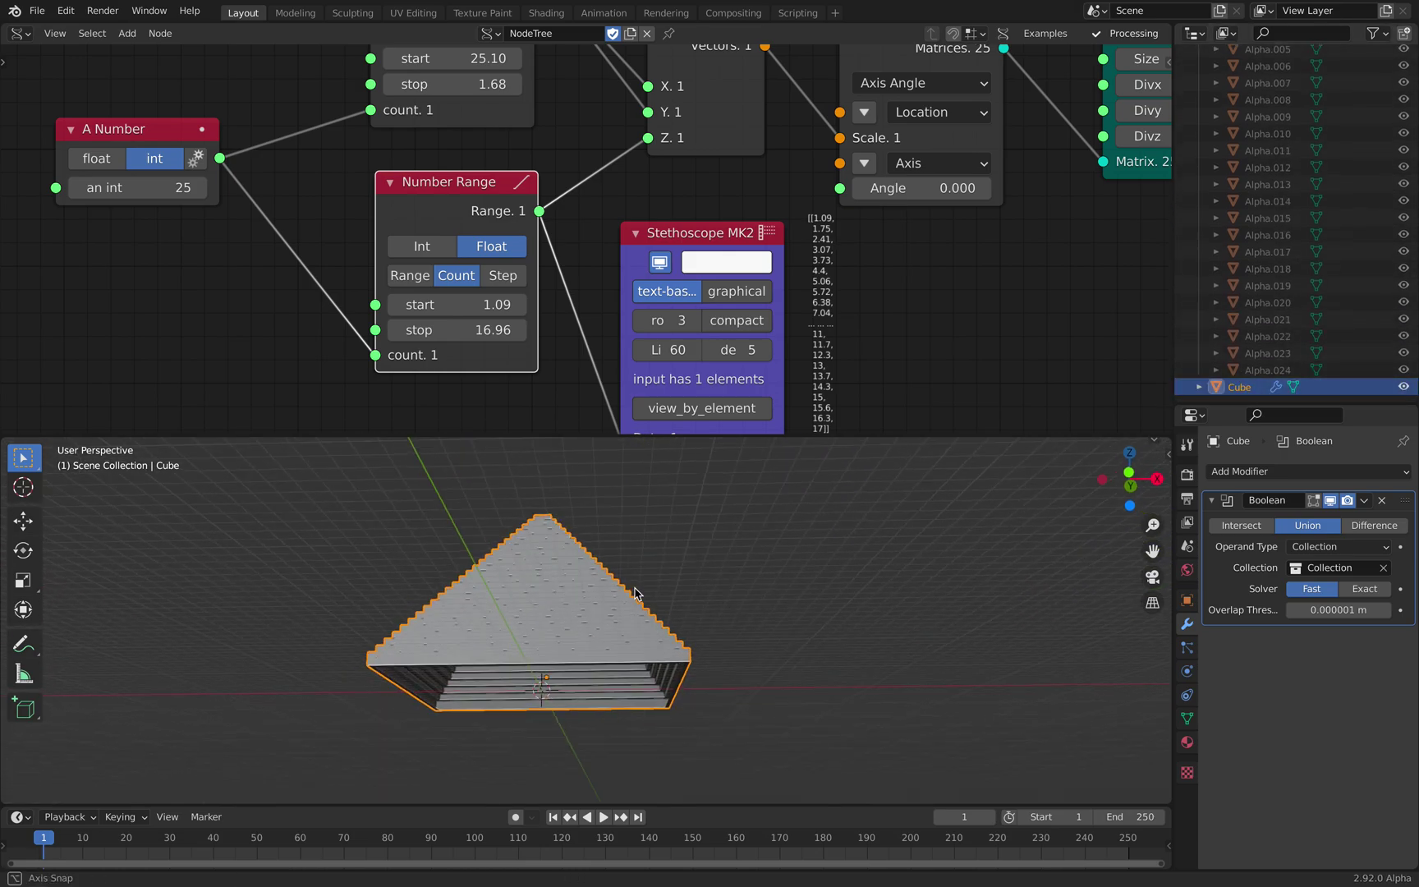
key(g)
click(555, 508)
Step: Enlarge the cube and reposition it so it forms a large block on the pyramid's slope
middle_drag(554, 510, 643, 605)
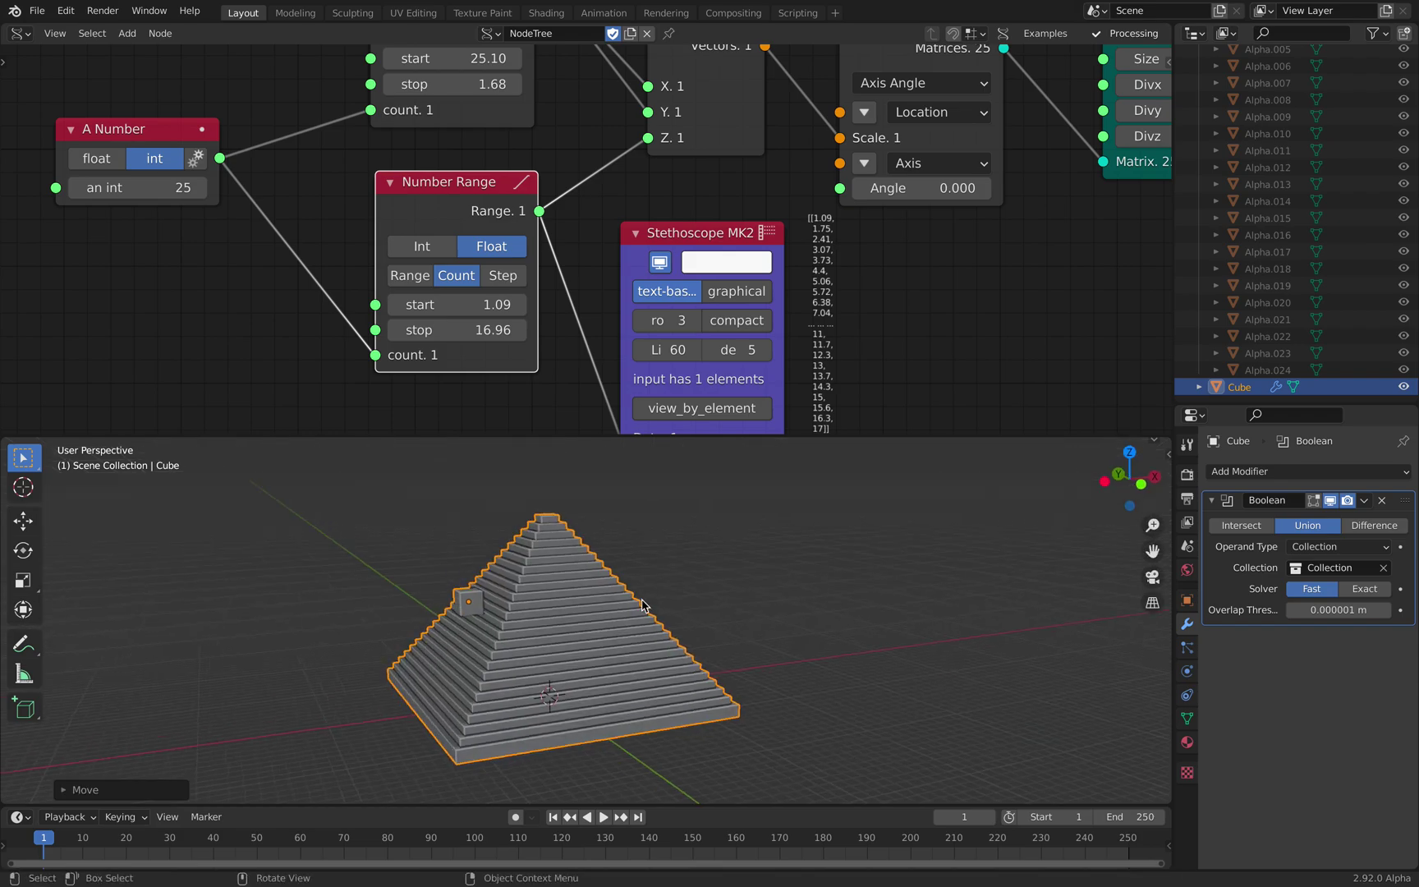
key(s)
click(809, 670)
middle_drag(551, 603, 686, 612)
key(g)
click(583, 618)
key(g)
click(558, 635)
Step: Inspect the pyramid's hollow underside, try the Boolean modifier's Exact solver and return the solver to Fast
scroll(581, 621, up, 2)
middle_drag(777, 602, 846, 575)
middle_drag(722, 696, 721, 609)
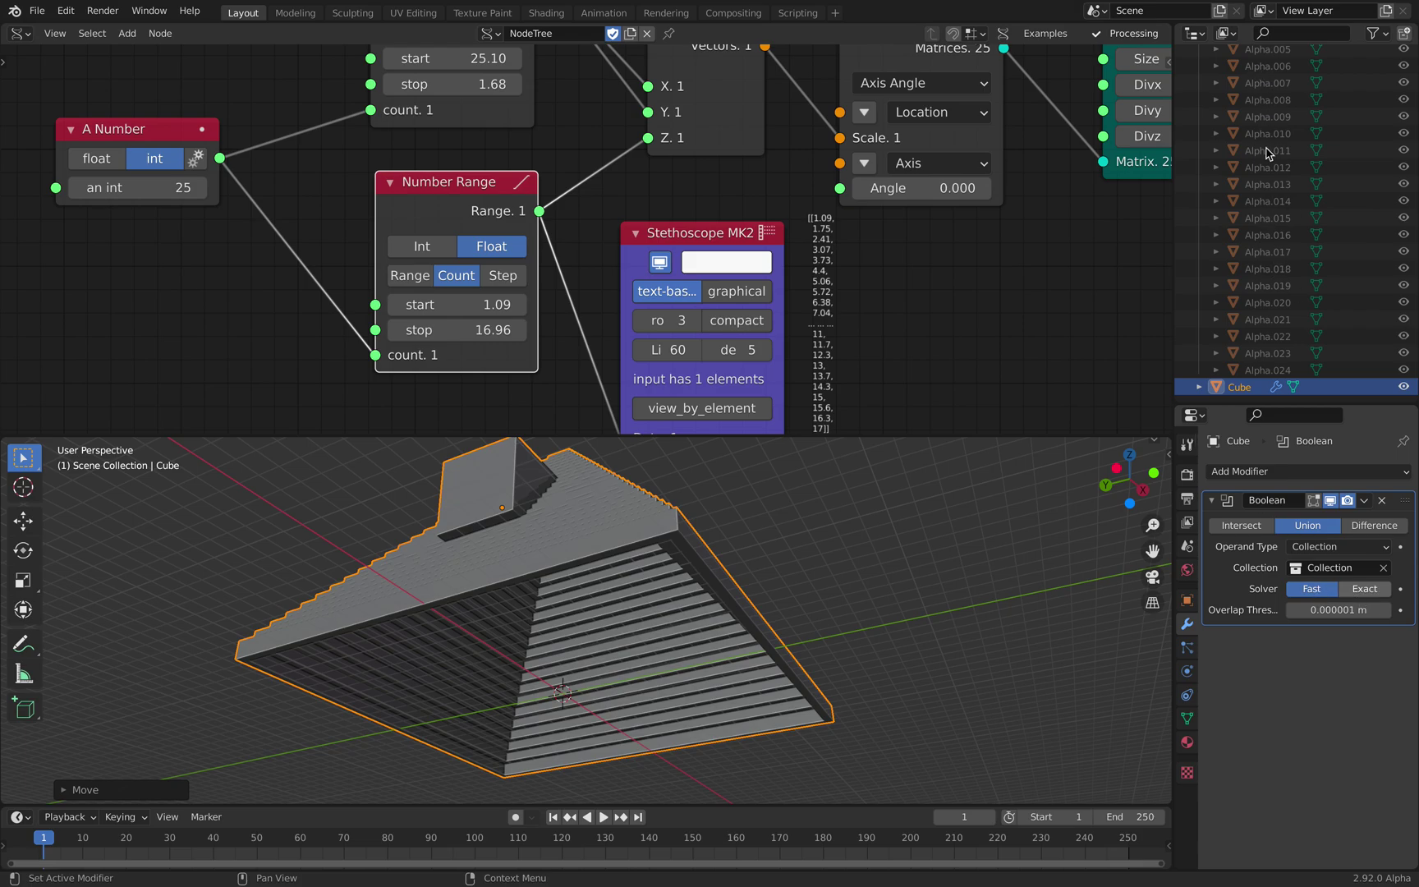
middle_drag(723, 575, 669, 608)
middle_drag(528, 617, 673, 587)
scroll(1344, 202, up, 4)
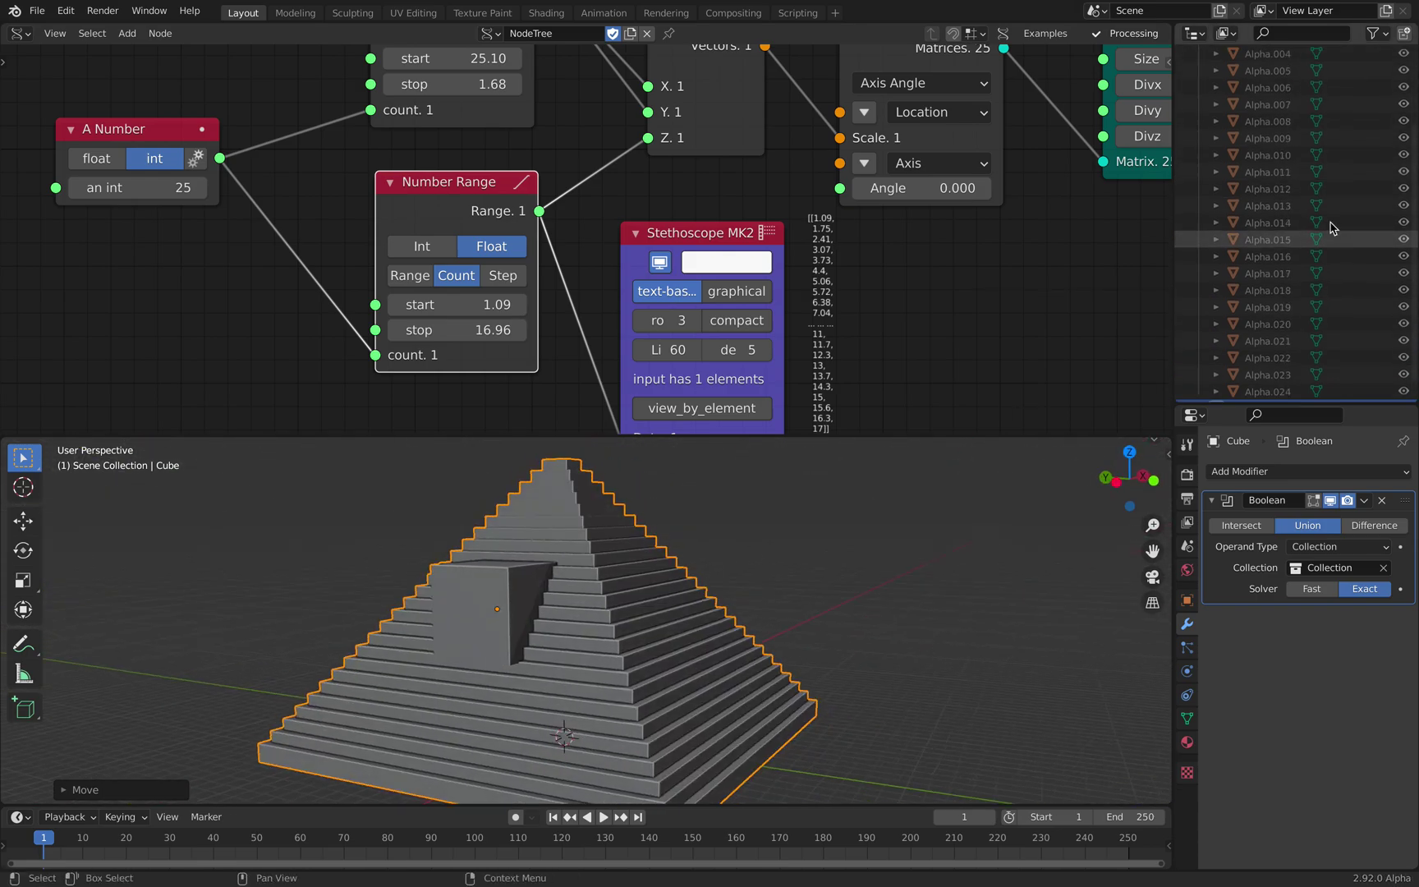
scroll(1354, 262, down, 5)
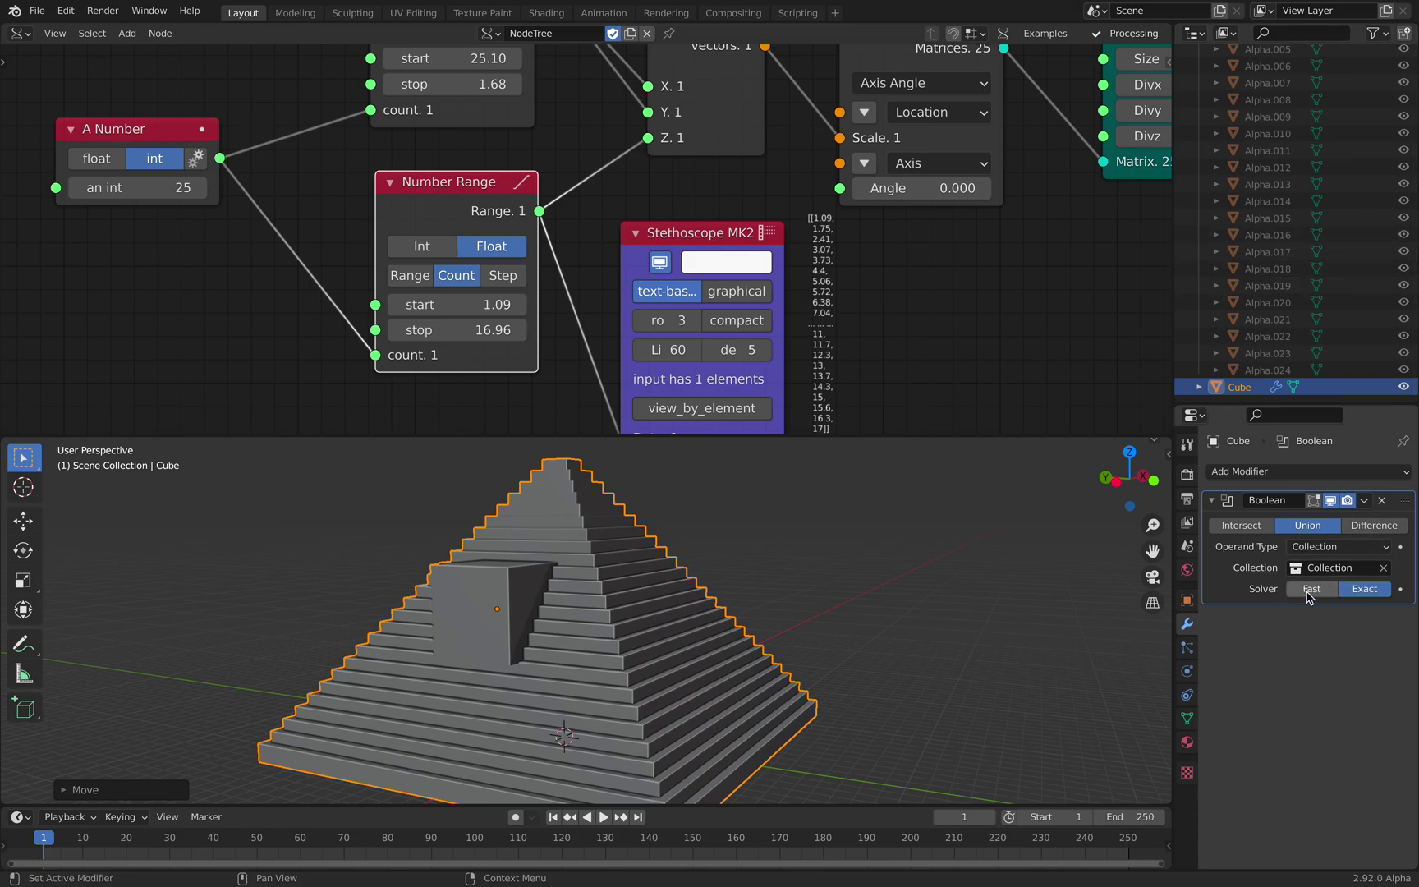
click(1310, 589)
Step: Rescale the cube and shift it slightly on the pyramid's slope
middle_drag(723, 583, 763, 575)
middle_drag(901, 576, 869, 543)
middle_drag(625, 664, 753, 597)
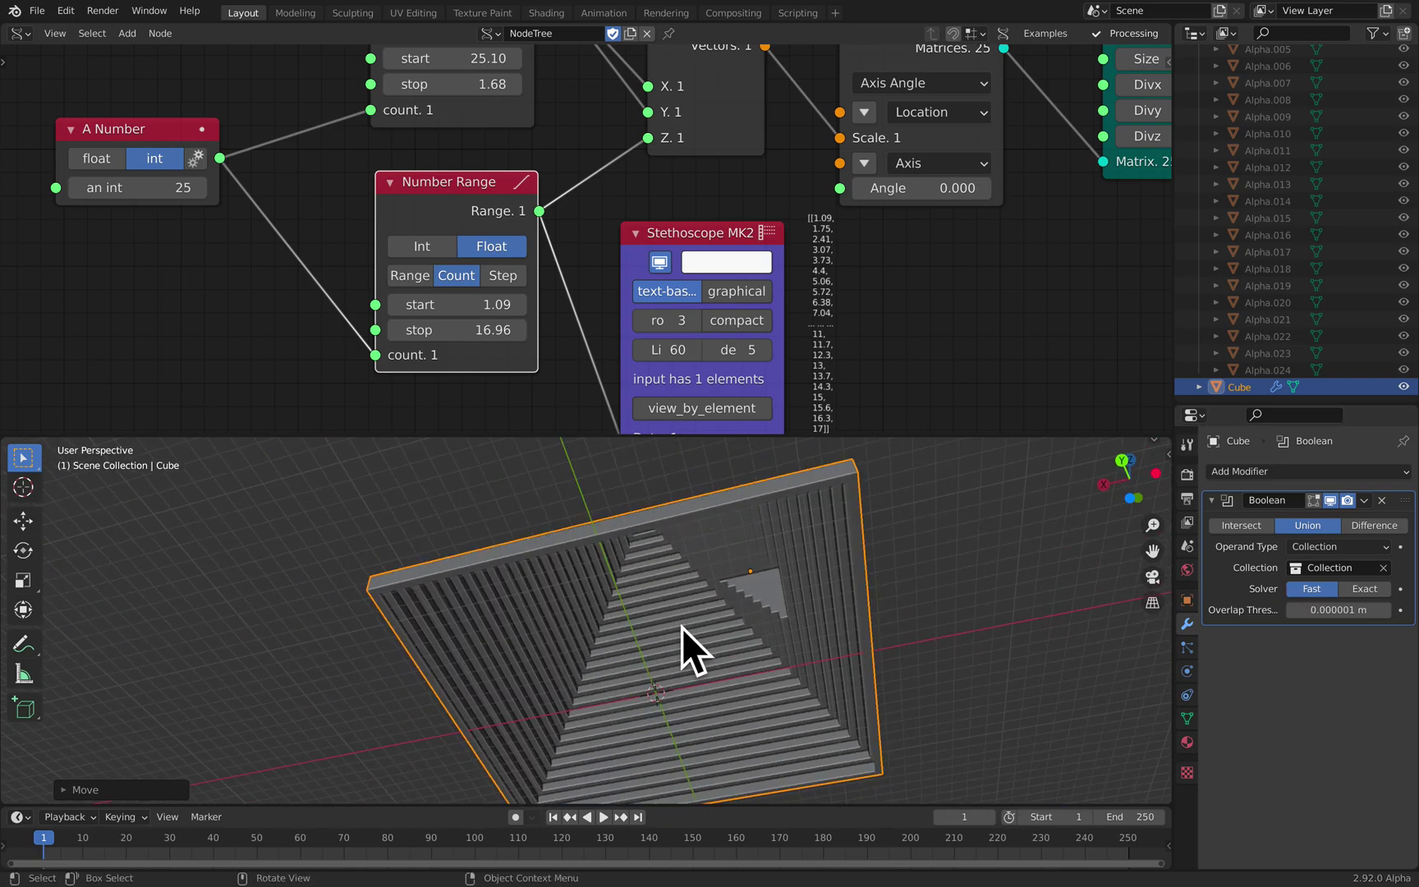
middle_drag(682, 628, 672, 703)
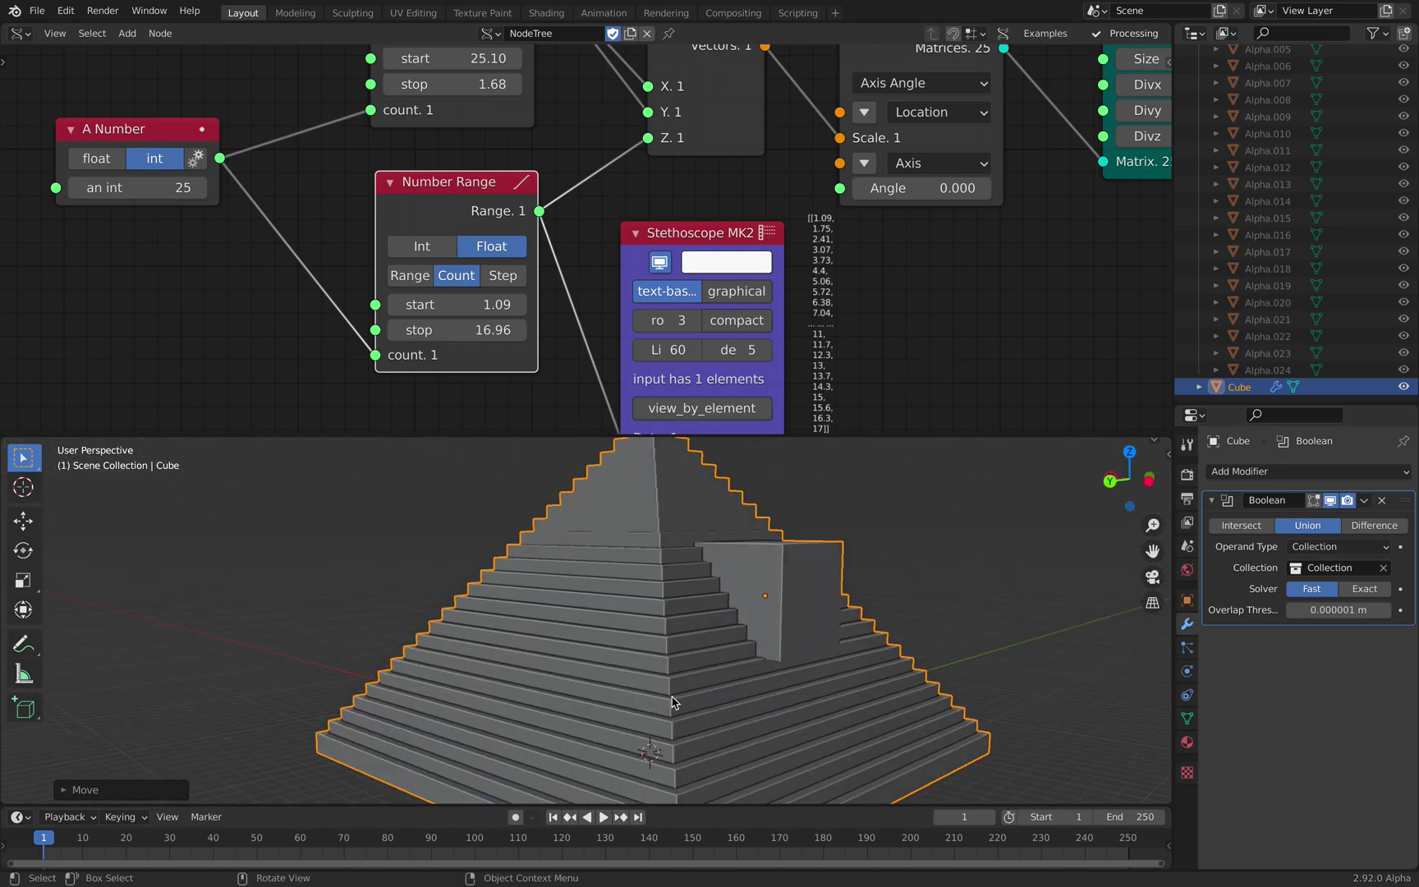
middle_drag(786, 616, 702, 683)
key(s)
click(761, 632)
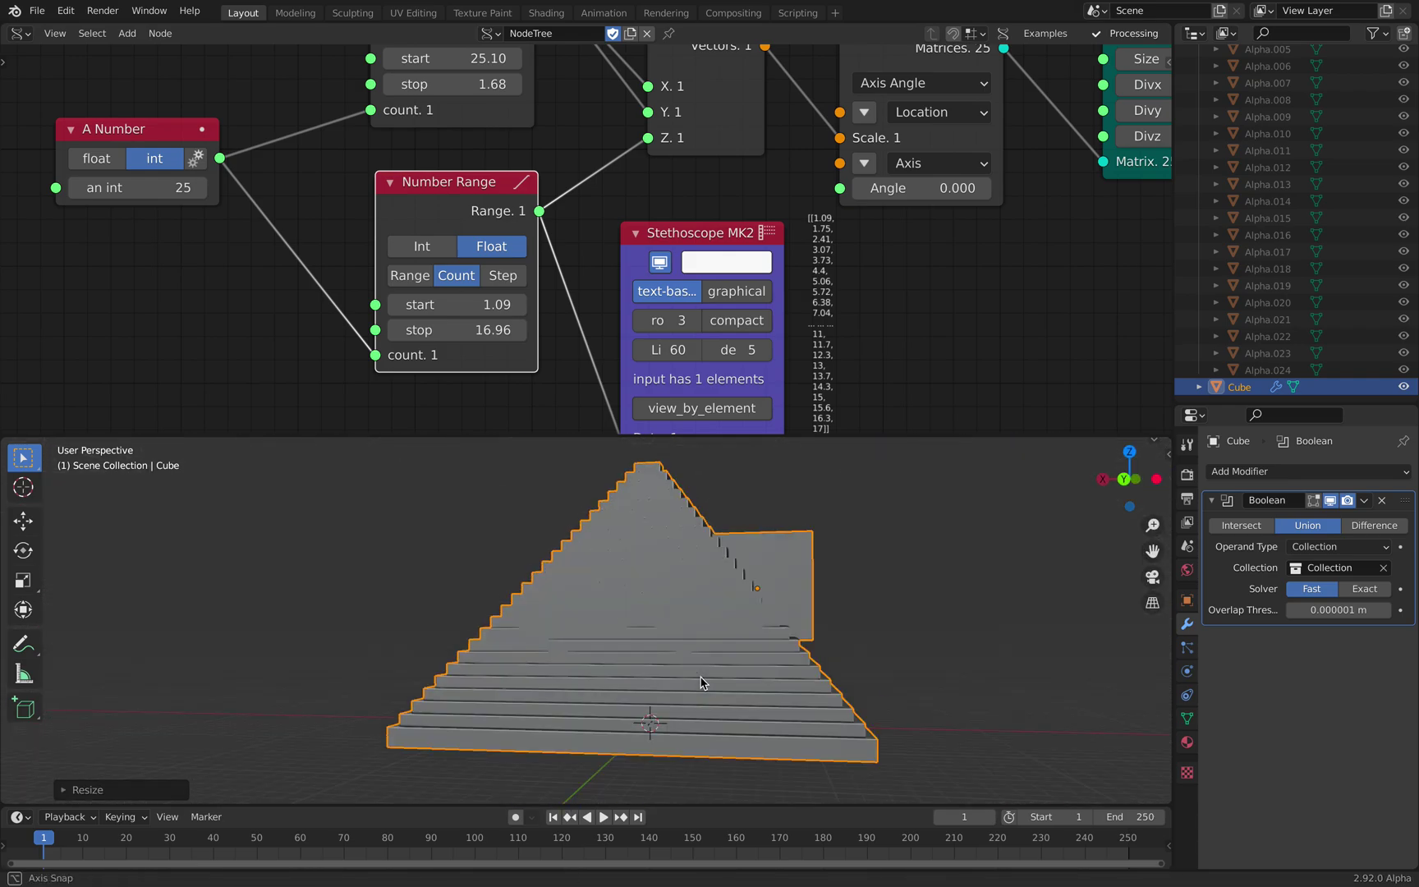
click(768, 633)
Step: Examine from inside and below how the protruding cube joins the pyramid's stepped walls
middle_drag(768, 632, 788, 573)
shift+middle_drag(821, 571, 484, 559)
scroll(655, 567, up, 4)
mouse_move(484, 558)
middle_down()
mouse_move(550, 563)
mouse_move(501, 568)
middle_up()
middle_drag(606, 571, 695, 565)
scroll(533, 589, down, 2)
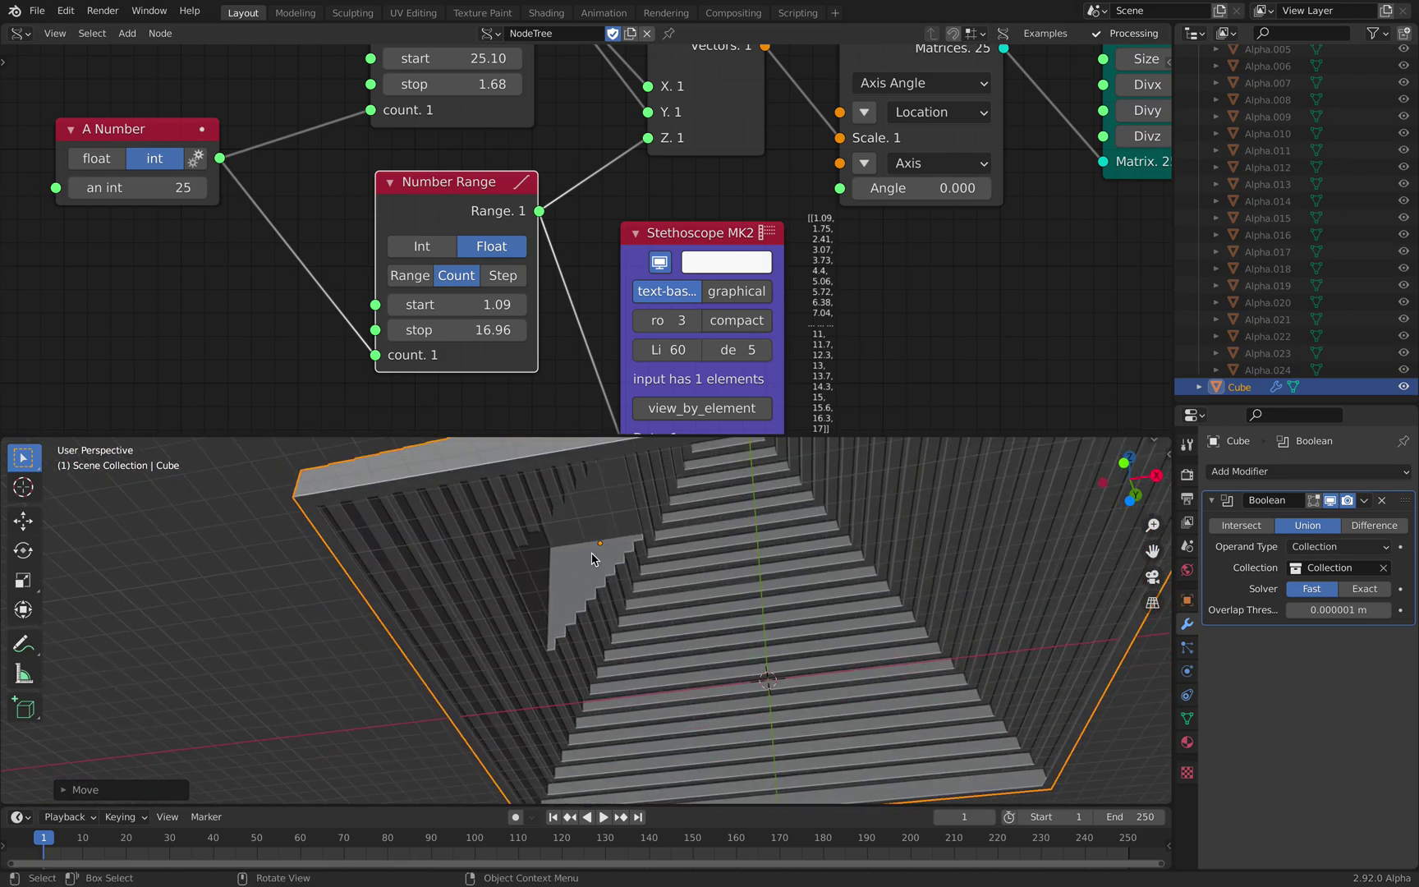
mouse_move(593, 559)
middle_down()
mouse_move(630, 611)
mouse_move(686, 607)
mouse_move(608, 580)
mouse_move(648, 593)
mouse_move(604, 543)
mouse_move(593, 572)
middle_up()
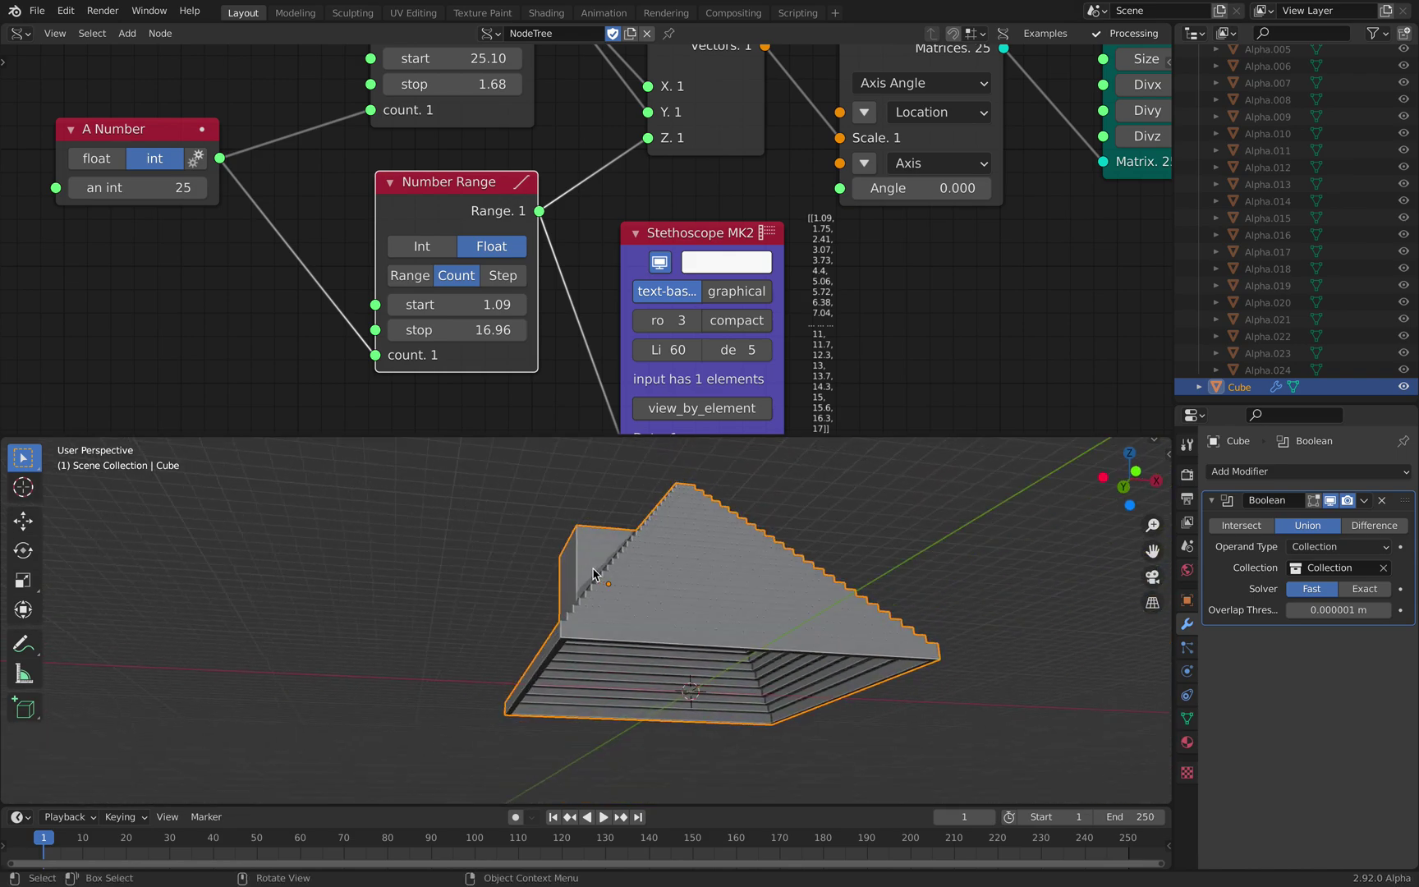
Step: Move the cube back inside the pyramid and clear its location so it sits at the origin
key(g)
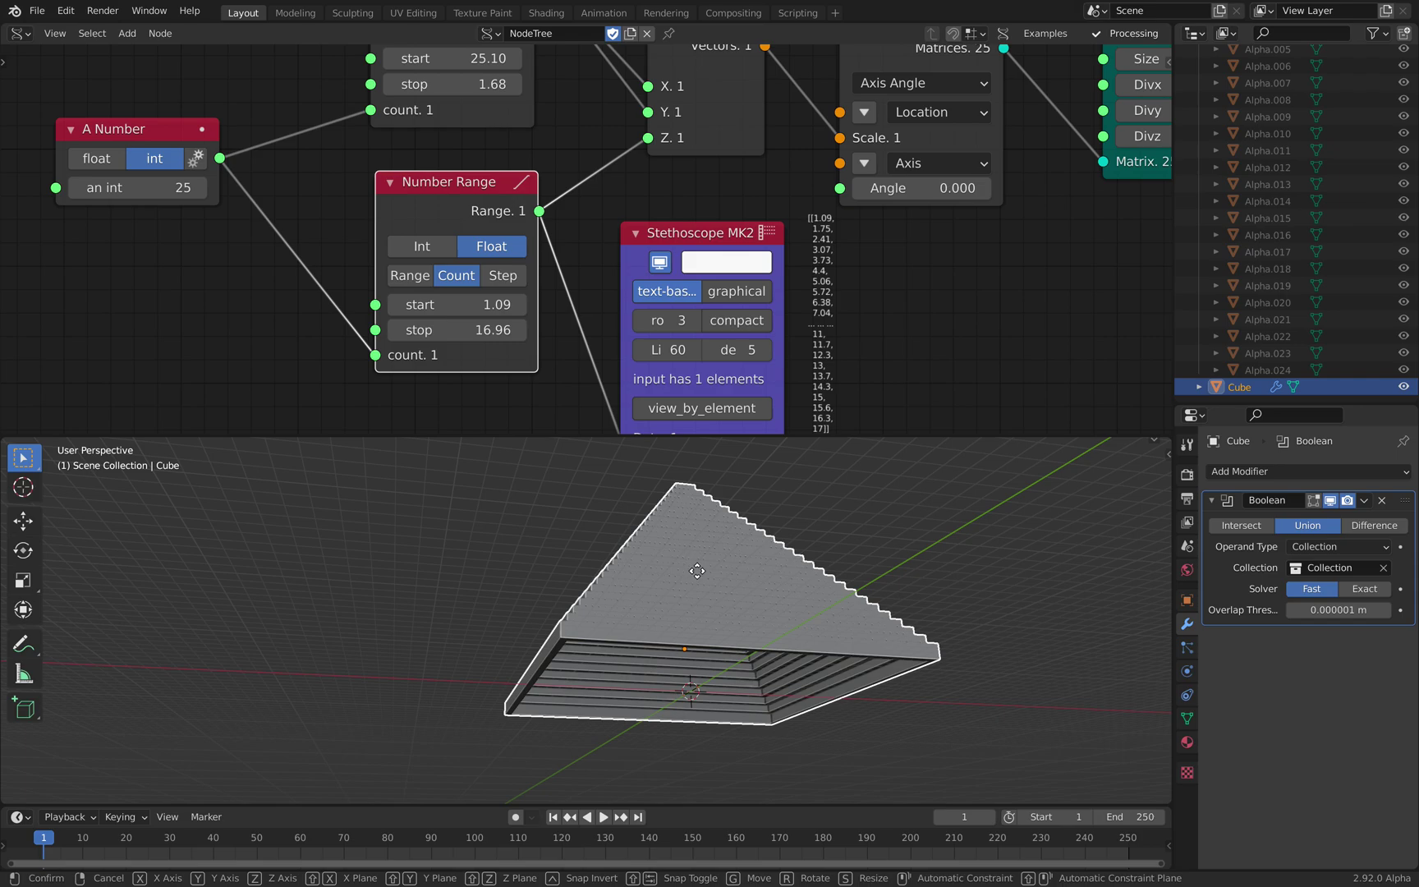
click(781, 545)
middle_drag(756, 628, 782, 545)
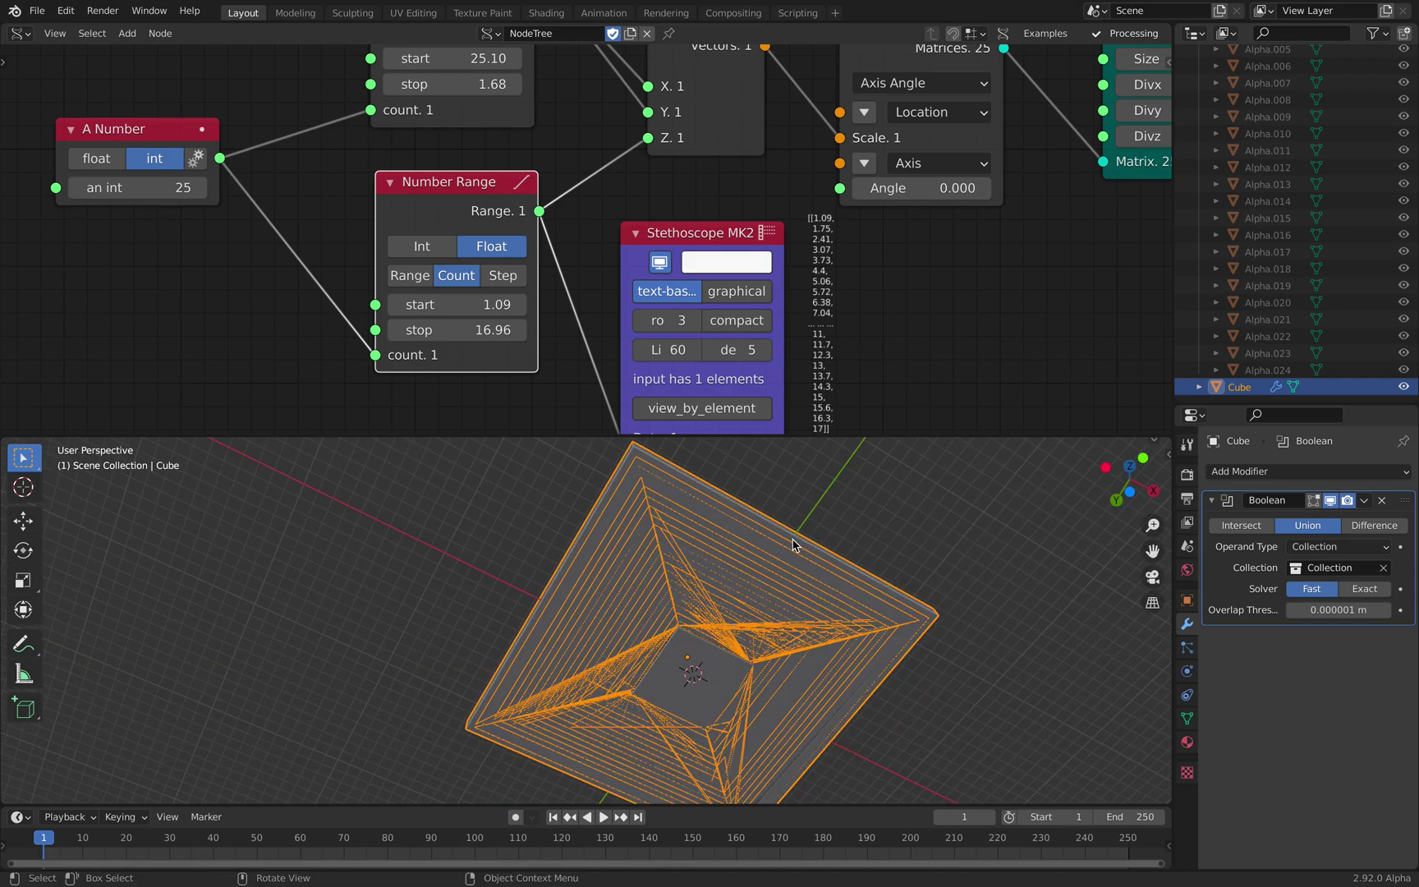
key(alt+g)
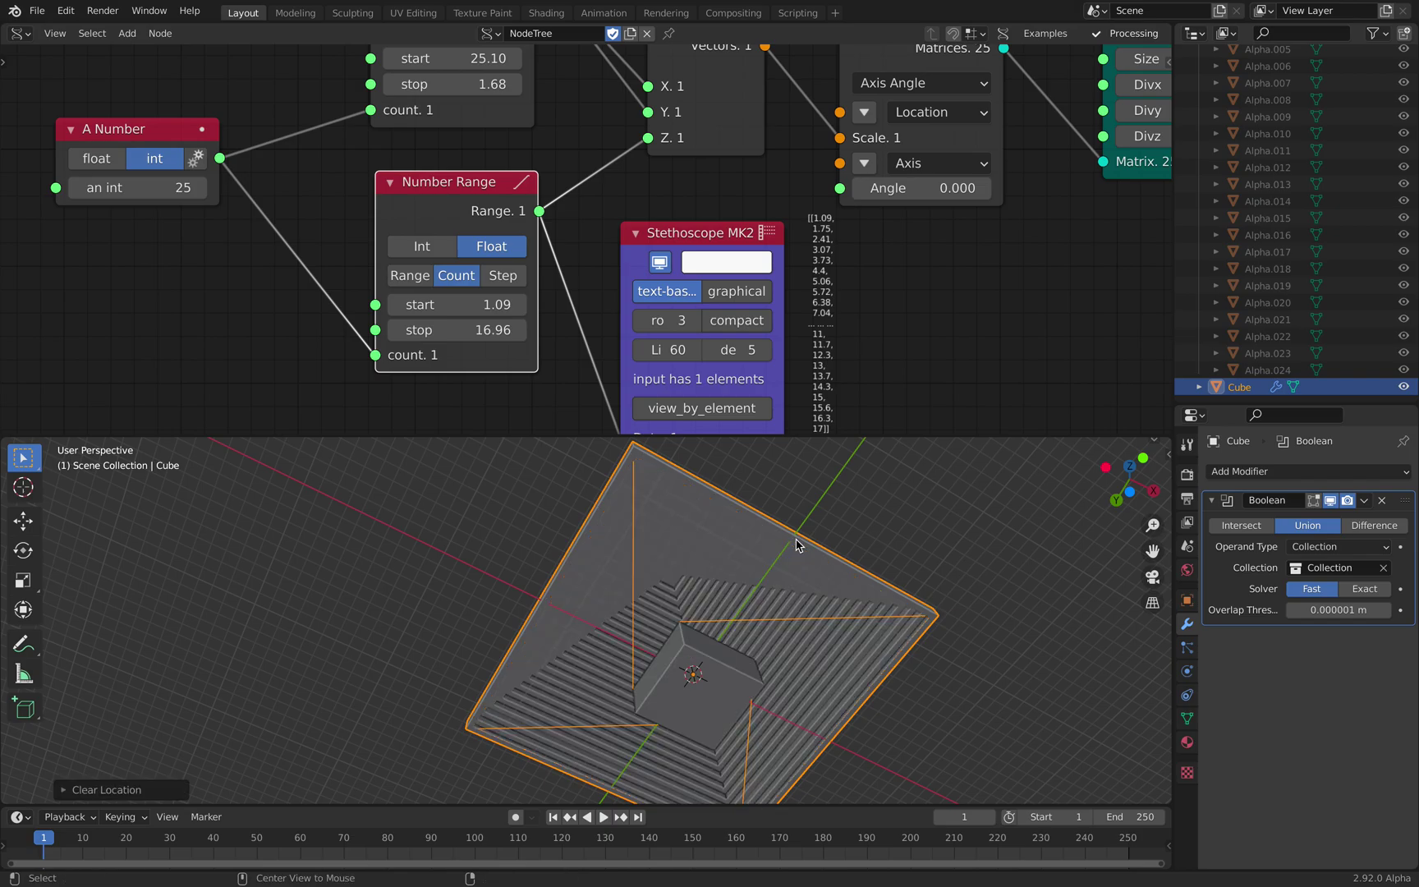
Step: Raise the cube along the Z axis inside the pyramid and save the file
mouse_move(792, 545)
middle_down()
mouse_move(740, 694)
mouse_move(671, 729)
mouse_move(754, 728)
mouse_move(751, 586)
mouse_move(677, 638)
mouse_move(725, 532)
mouse_move(805, 570)
mouse_move(780, 672)
mouse_move(602, 583)
mouse_move(757, 562)
mouse_move(801, 540)
middle_up()
key(g)
key(z)
click(757, 680)
key(ctrl+s)
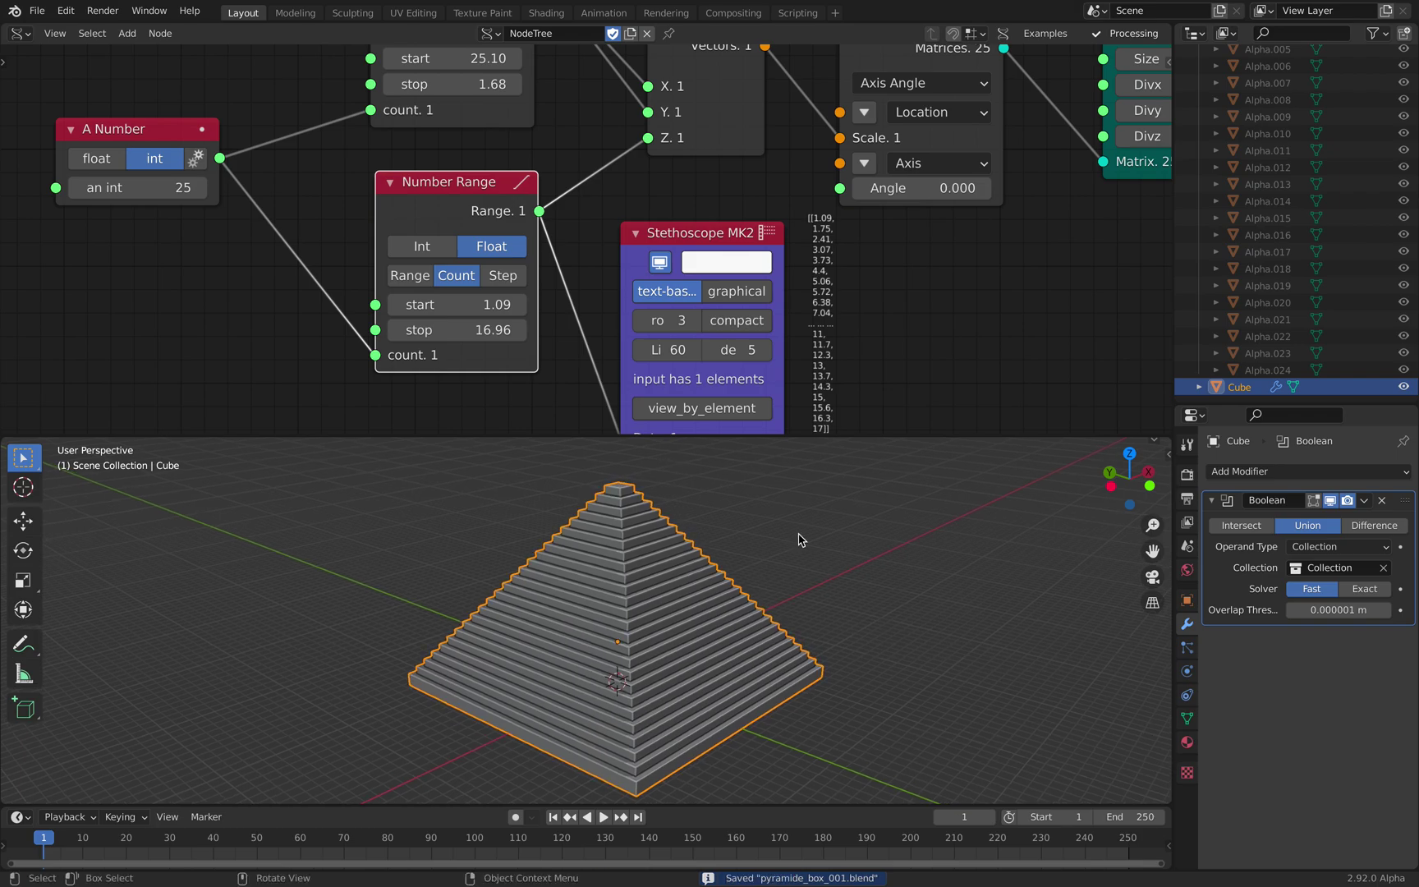
Step: Apply the Boolean modifier to the cube and make the collection of boxes visible again
key(ctrl+a)
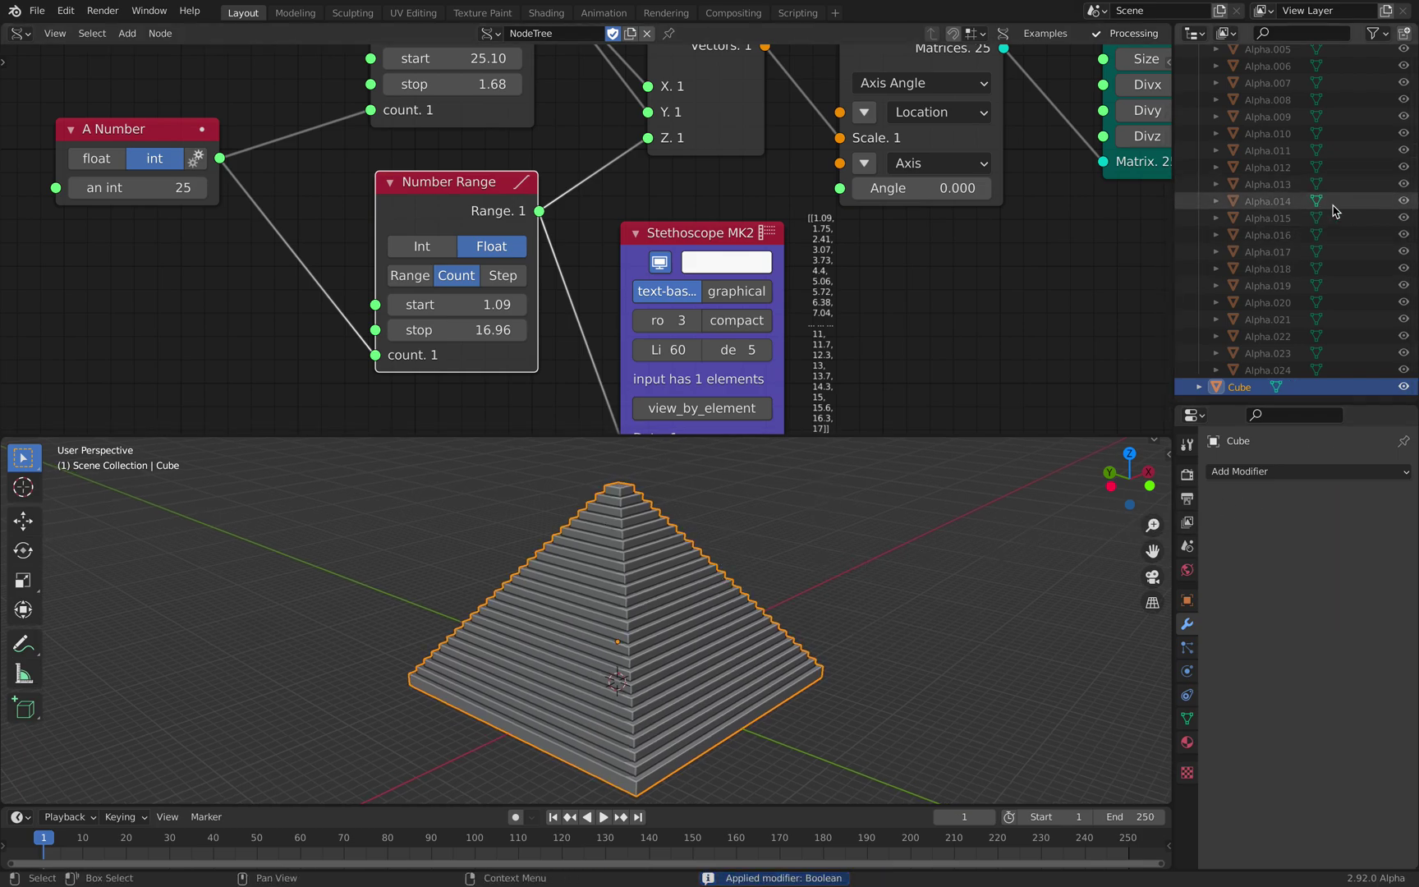
scroll(1417, 100, up, 6)
click(1404, 71)
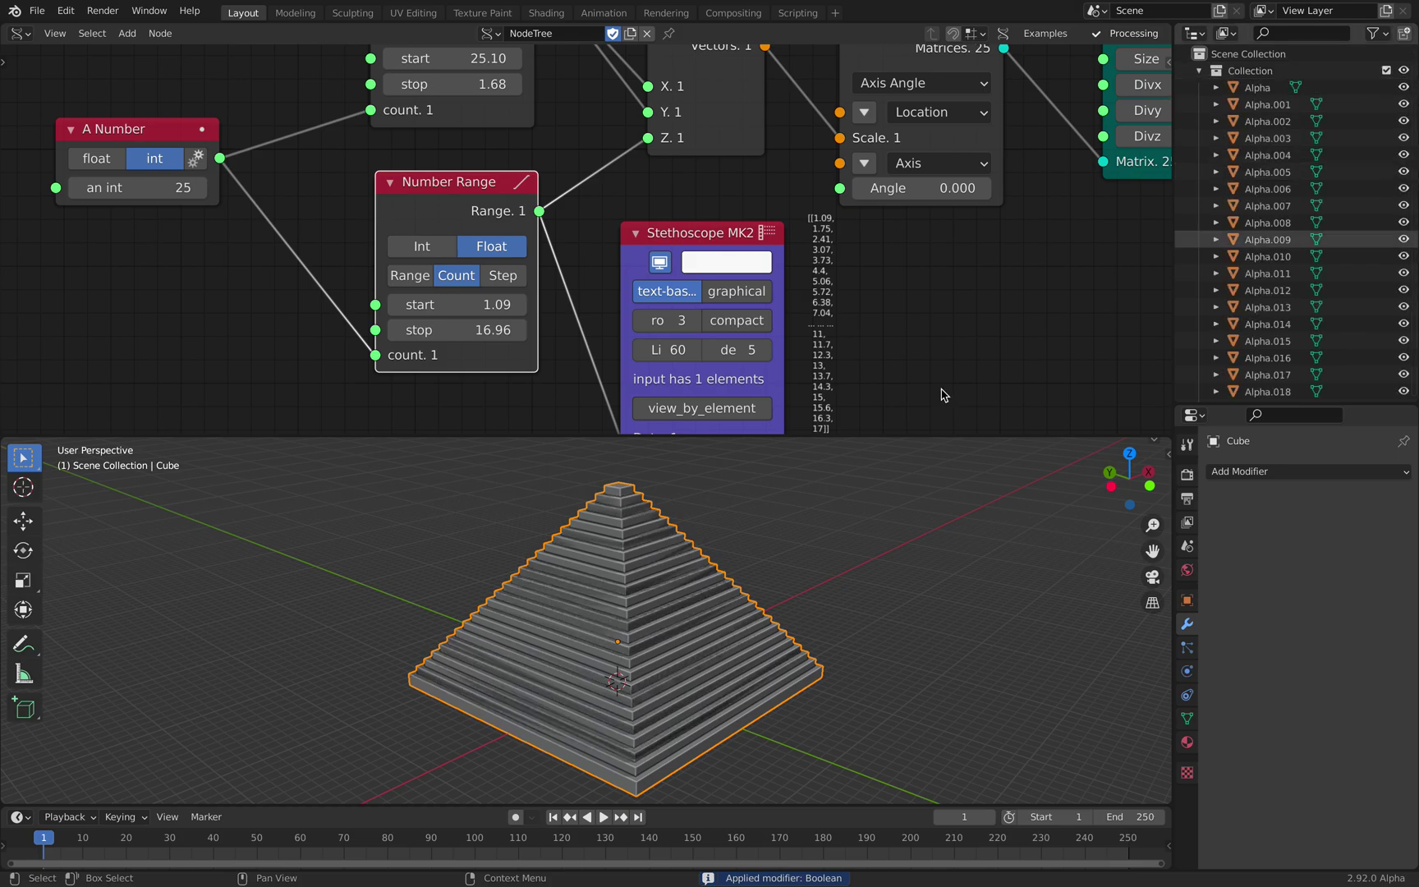
Step: Select all objects of the collection and move them beside the merged pyramid
scroll(830, 517, down, 3)
middle_drag(829, 517, 756, 519)
right_click(1253, 74)
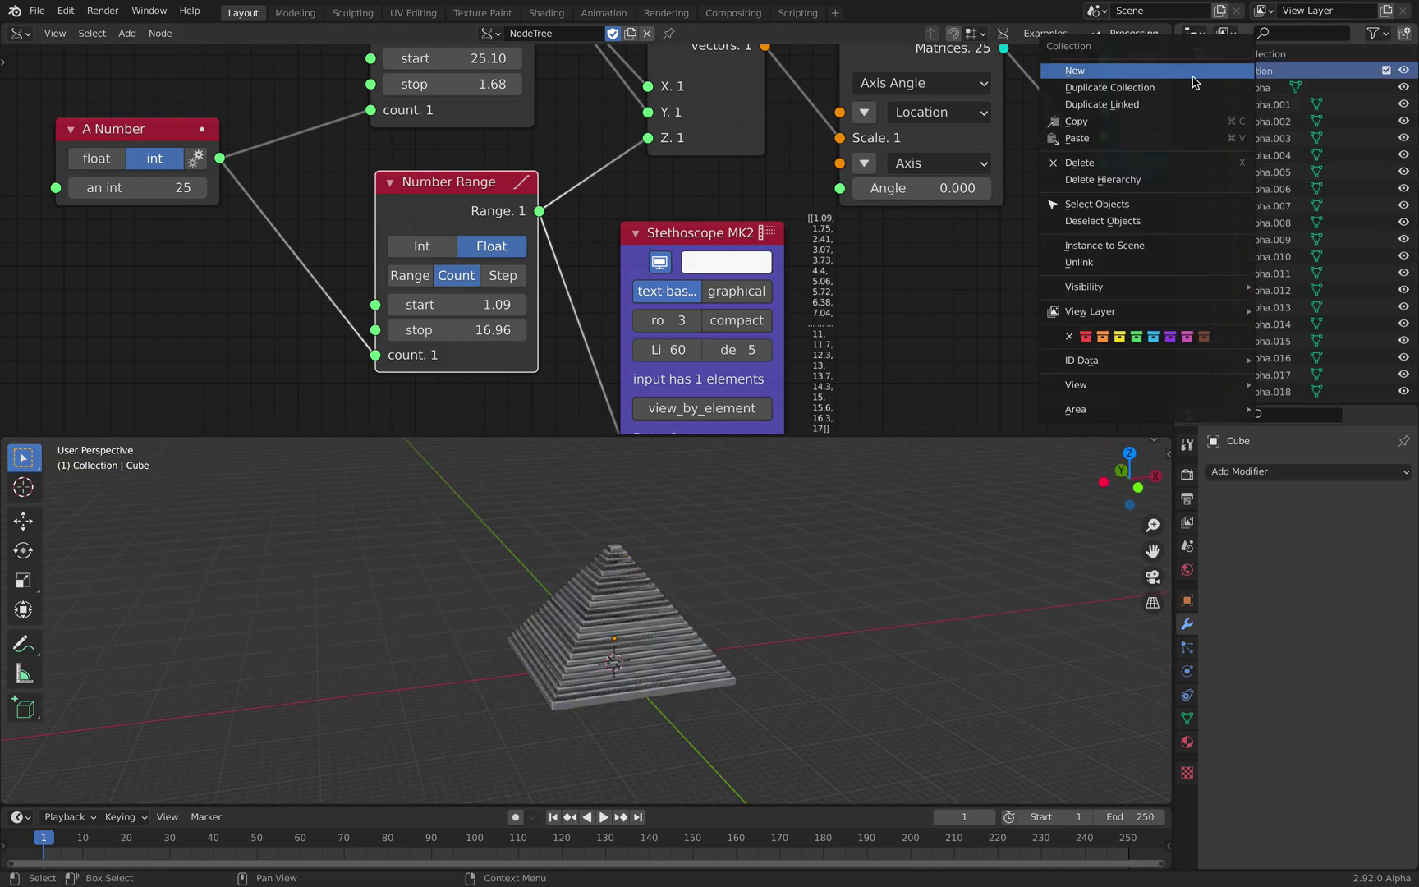
click(1174, 204)
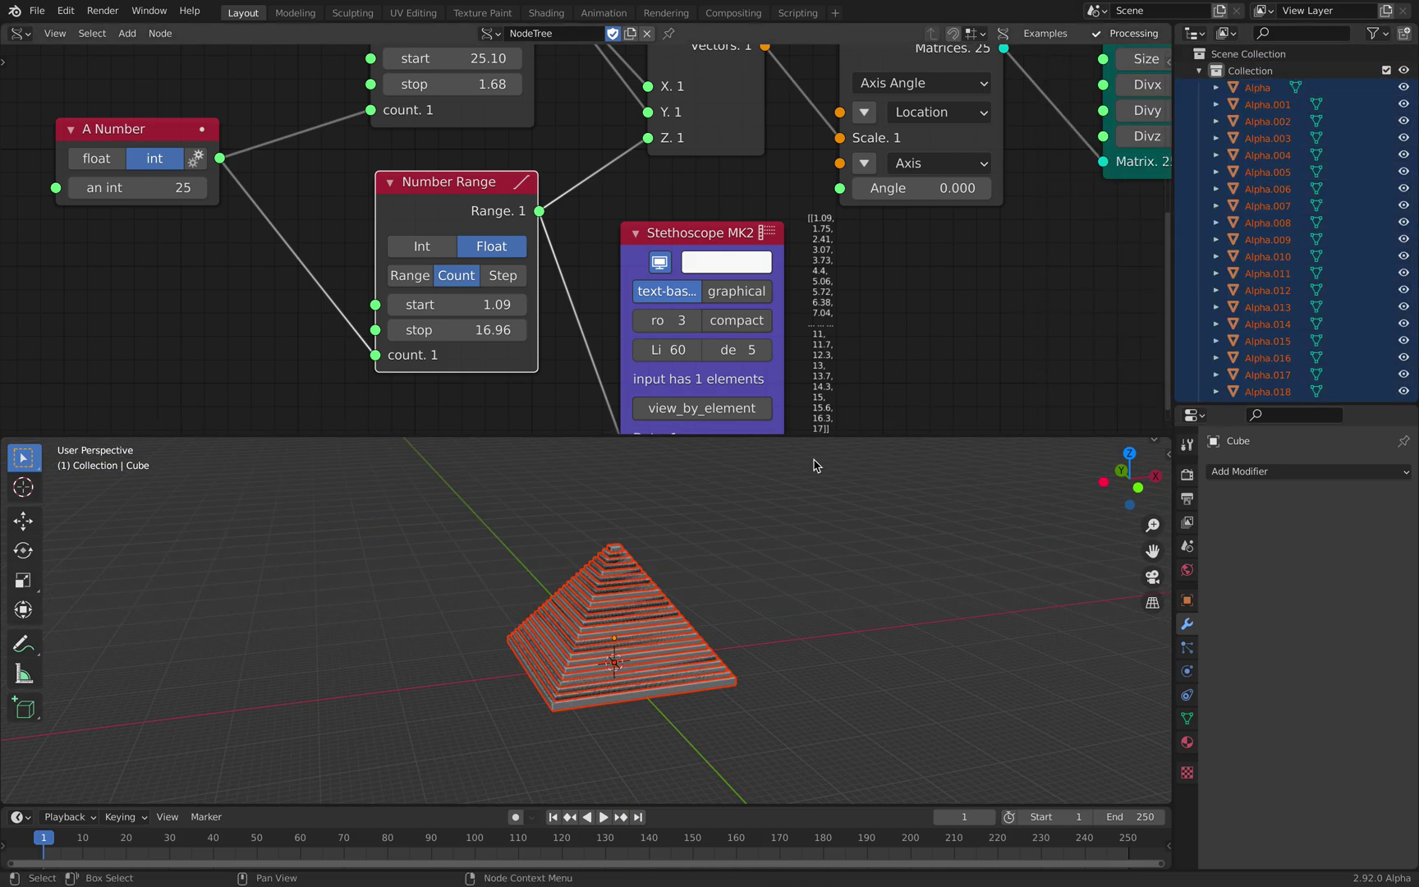
key(g)
click(944, 505)
shift+middle_drag(780, 520, 575, 536)
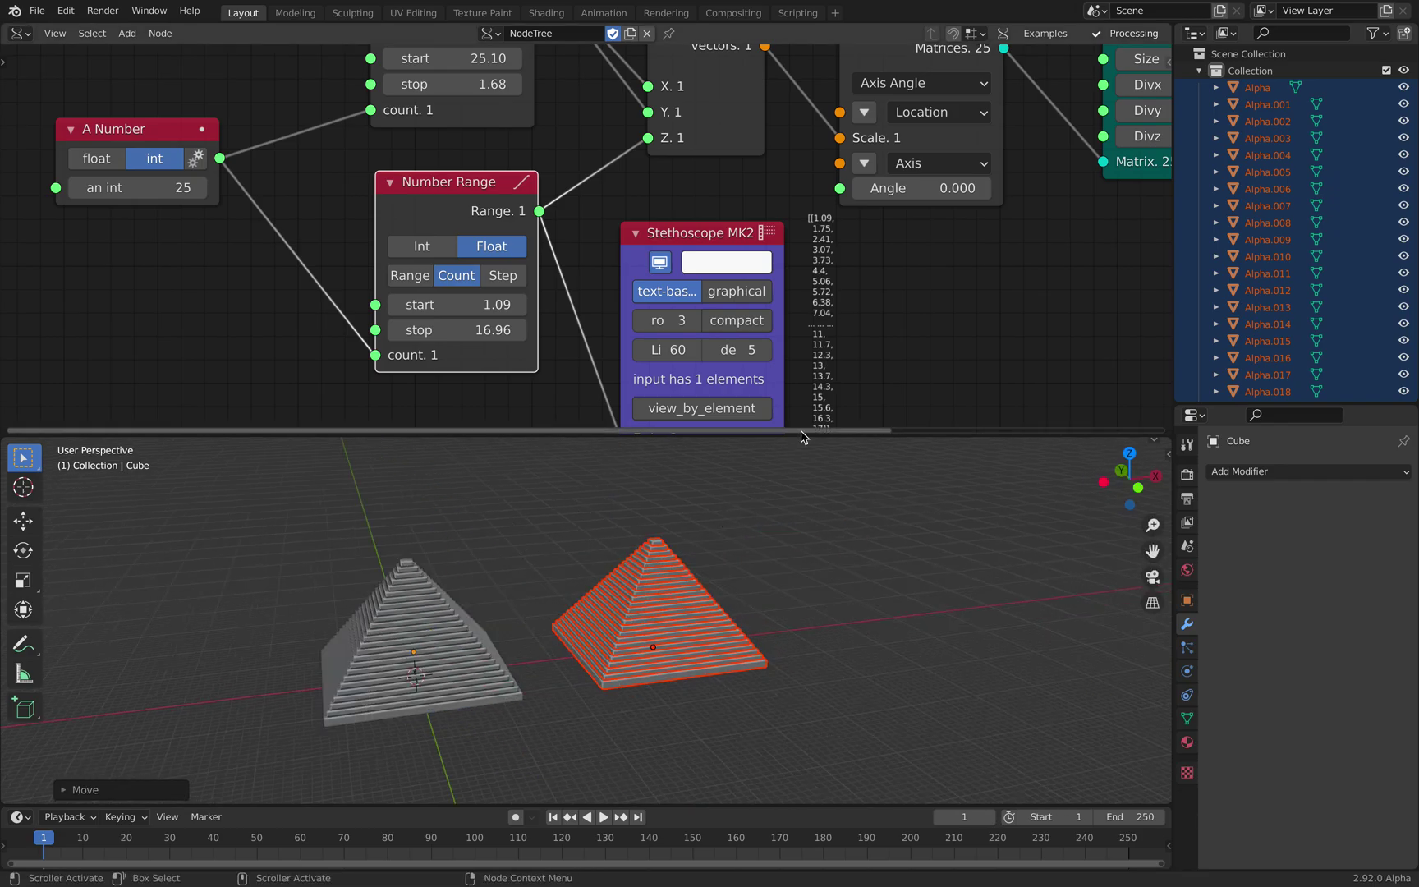
Step: Enlarge the 3D viewport, deselect everything and pull the thinnest box, Alpha.024, out of the separate-box pyramid
drag(806, 437, 804, 207)
click(819, 317)
scroll(819, 317, up, 4)
right_click(805, 318)
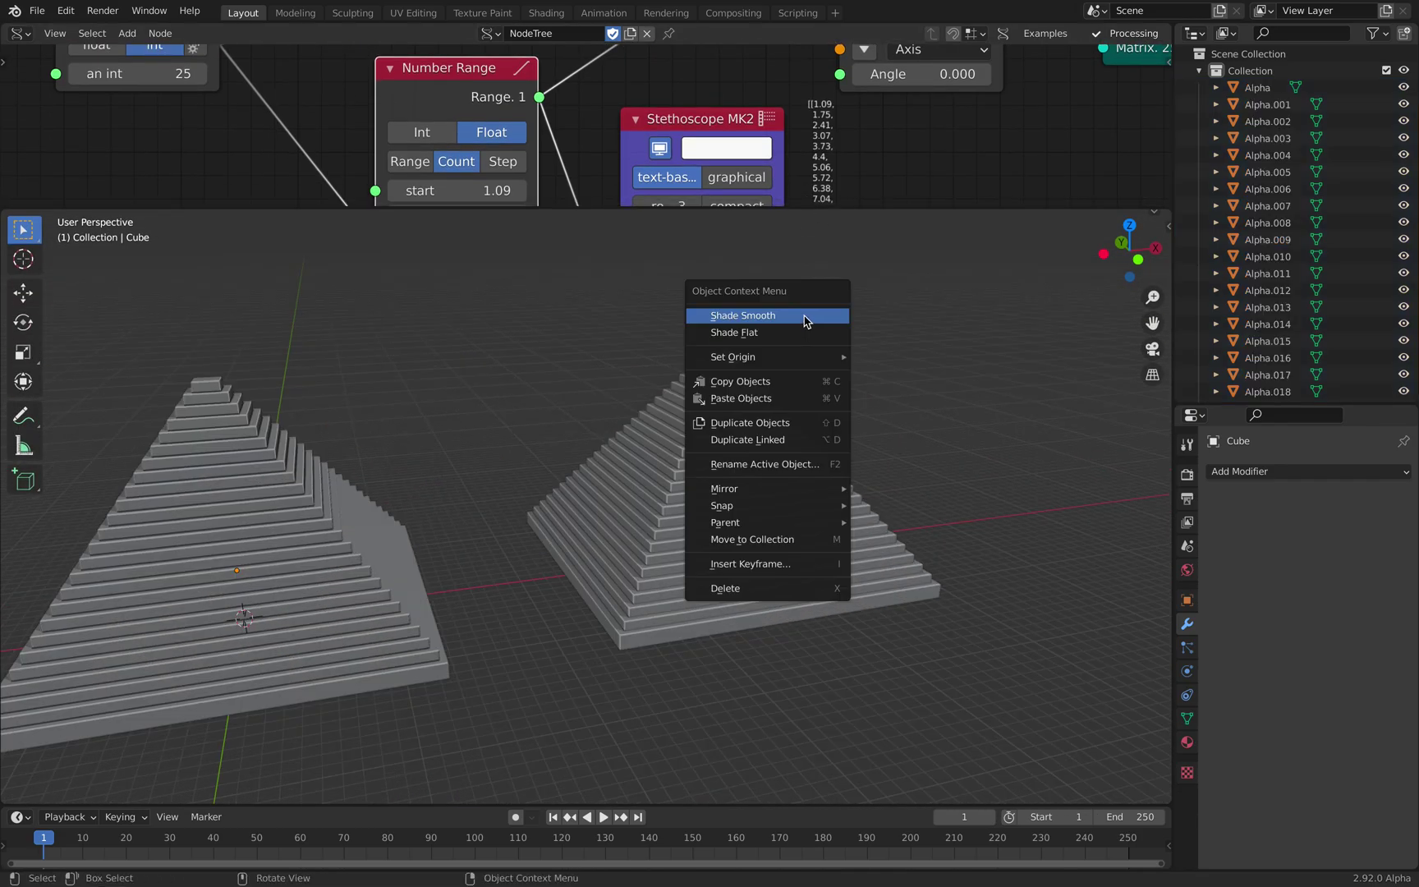
shift+middle_drag(772, 422, 599, 431)
key(g)
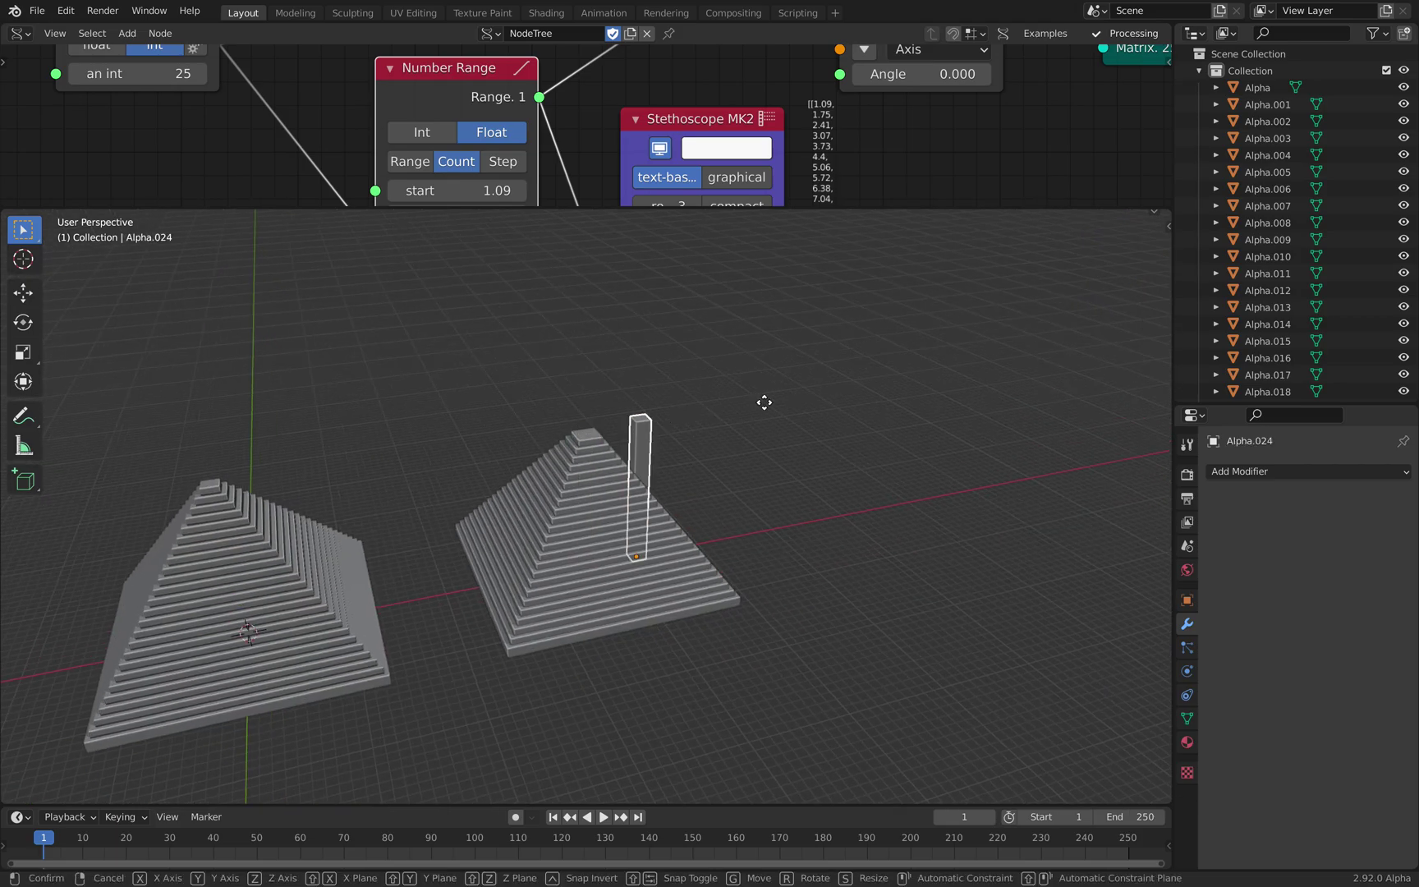
click(764, 404)
Step: Pull the next four innermost boxes one by one out of the separate-box pyramid and line them up beside it
click(602, 429)
key(g)
click(872, 397)
click(606, 439)
key(g)
click(917, 423)
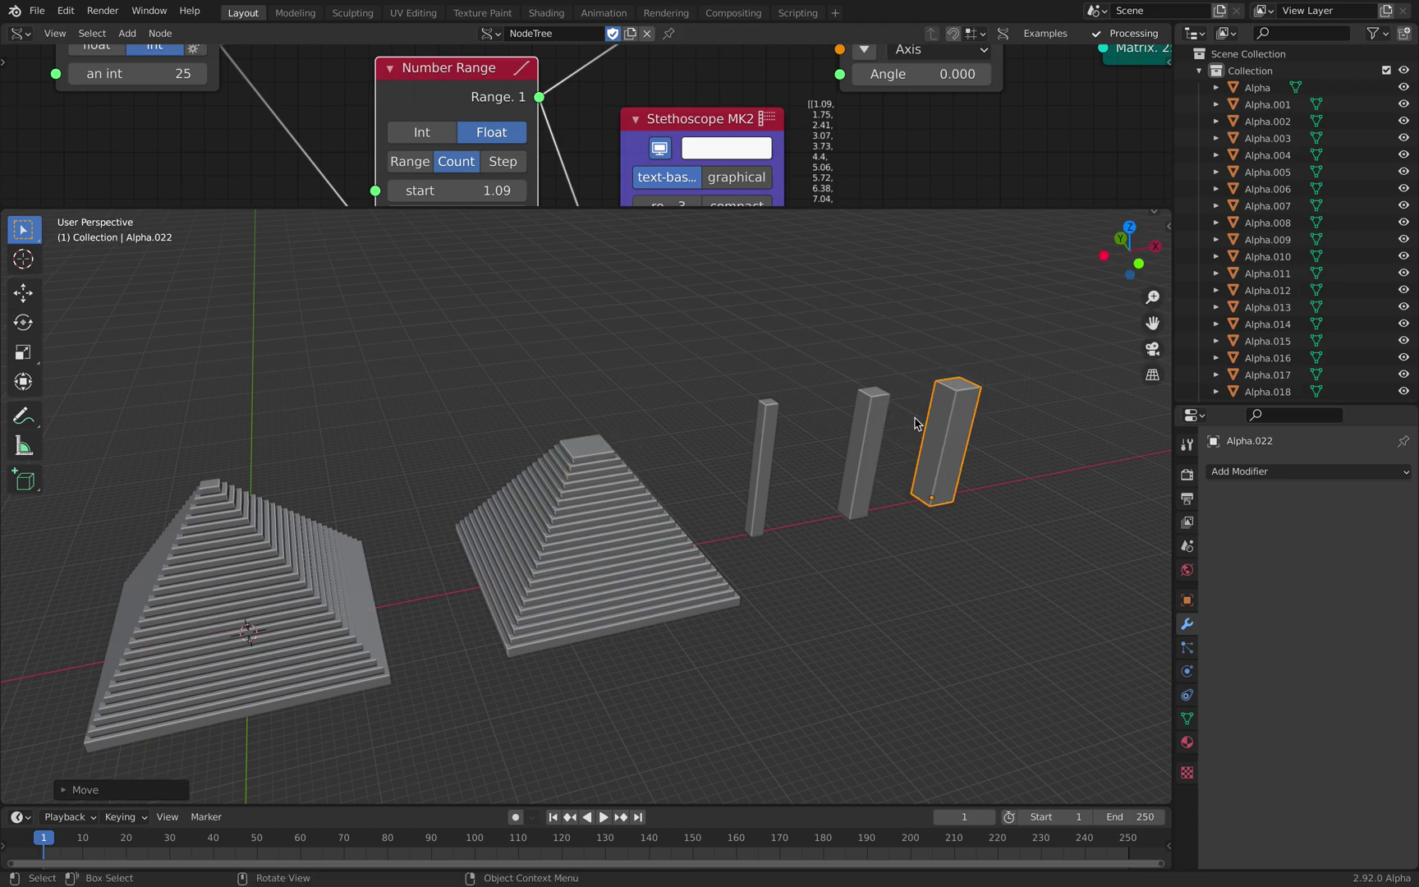
click(581, 447)
key(g)
click(1023, 415)
click(604, 456)
key(g)
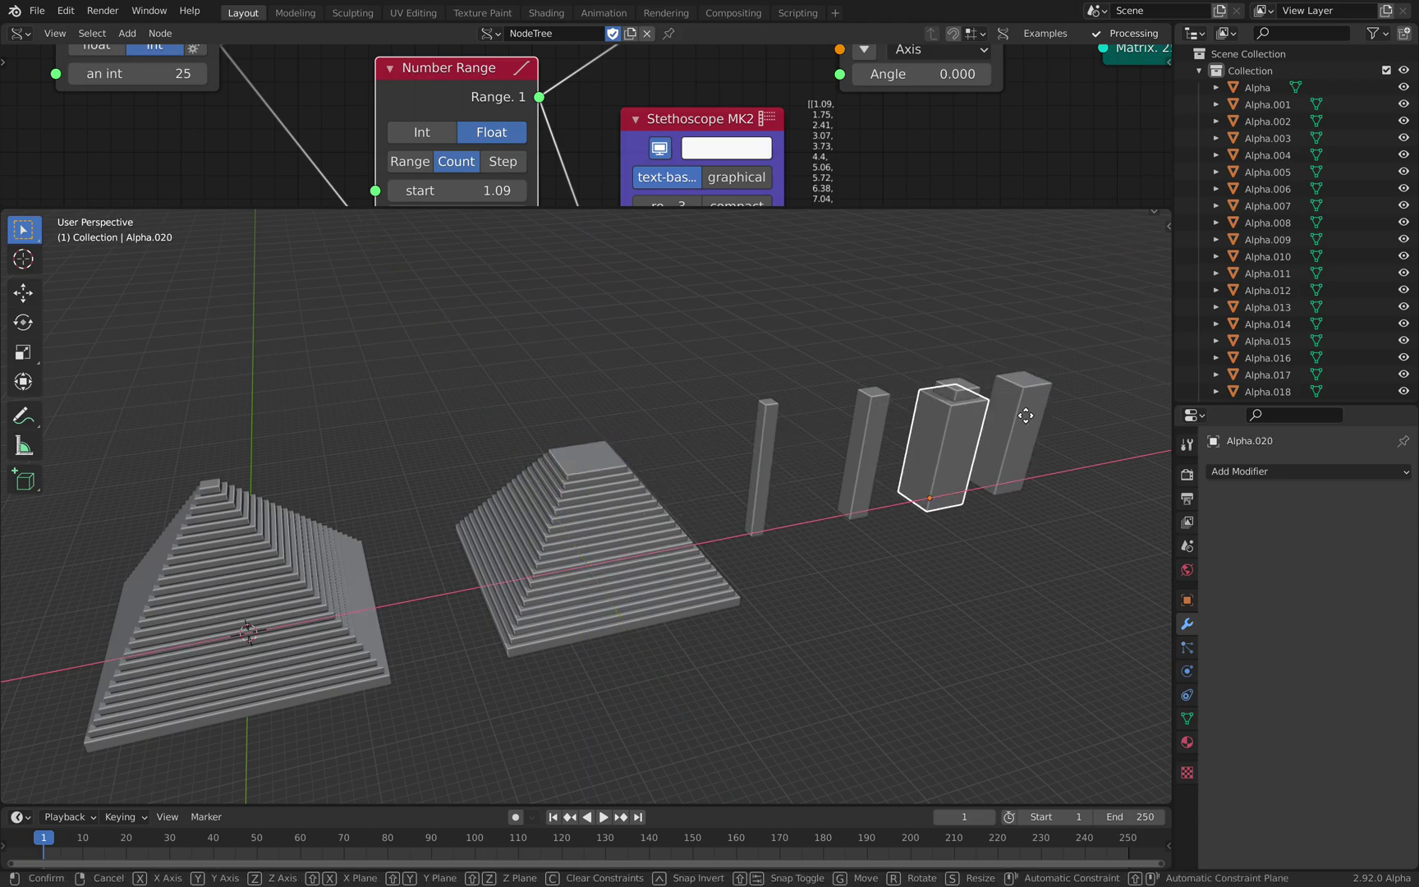
click(1080, 415)
Step: Restore the node editor's height and compare the merged pyramid with the separate-box pyramid up close
middle_drag(1080, 415, 697, 411)
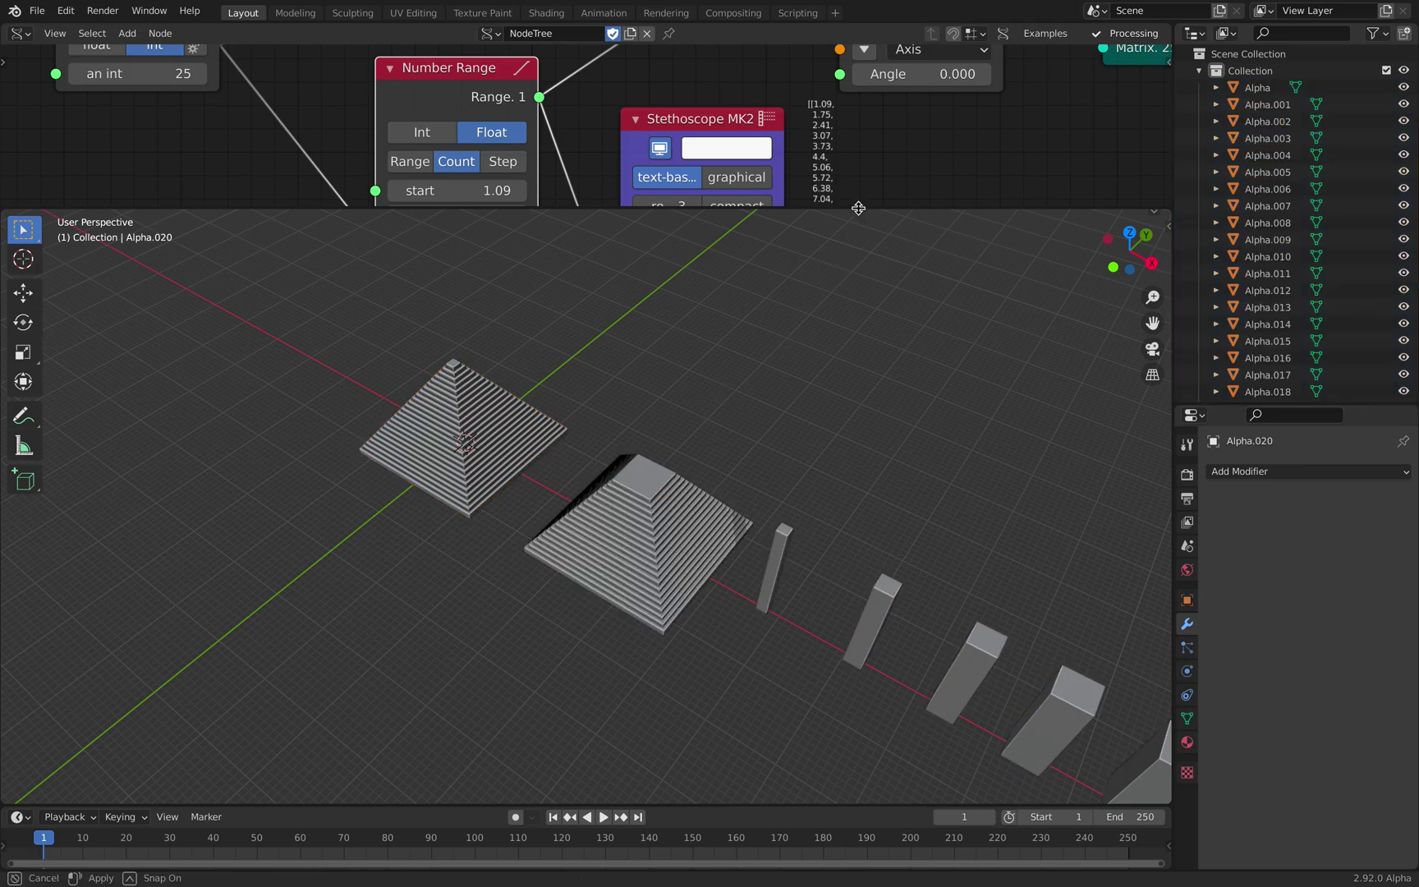
drag(858, 208, 909, 463)
scroll(494, 561, up, 3)
middle_drag(427, 597, 646, 609)
scroll(575, 613, up, 2)
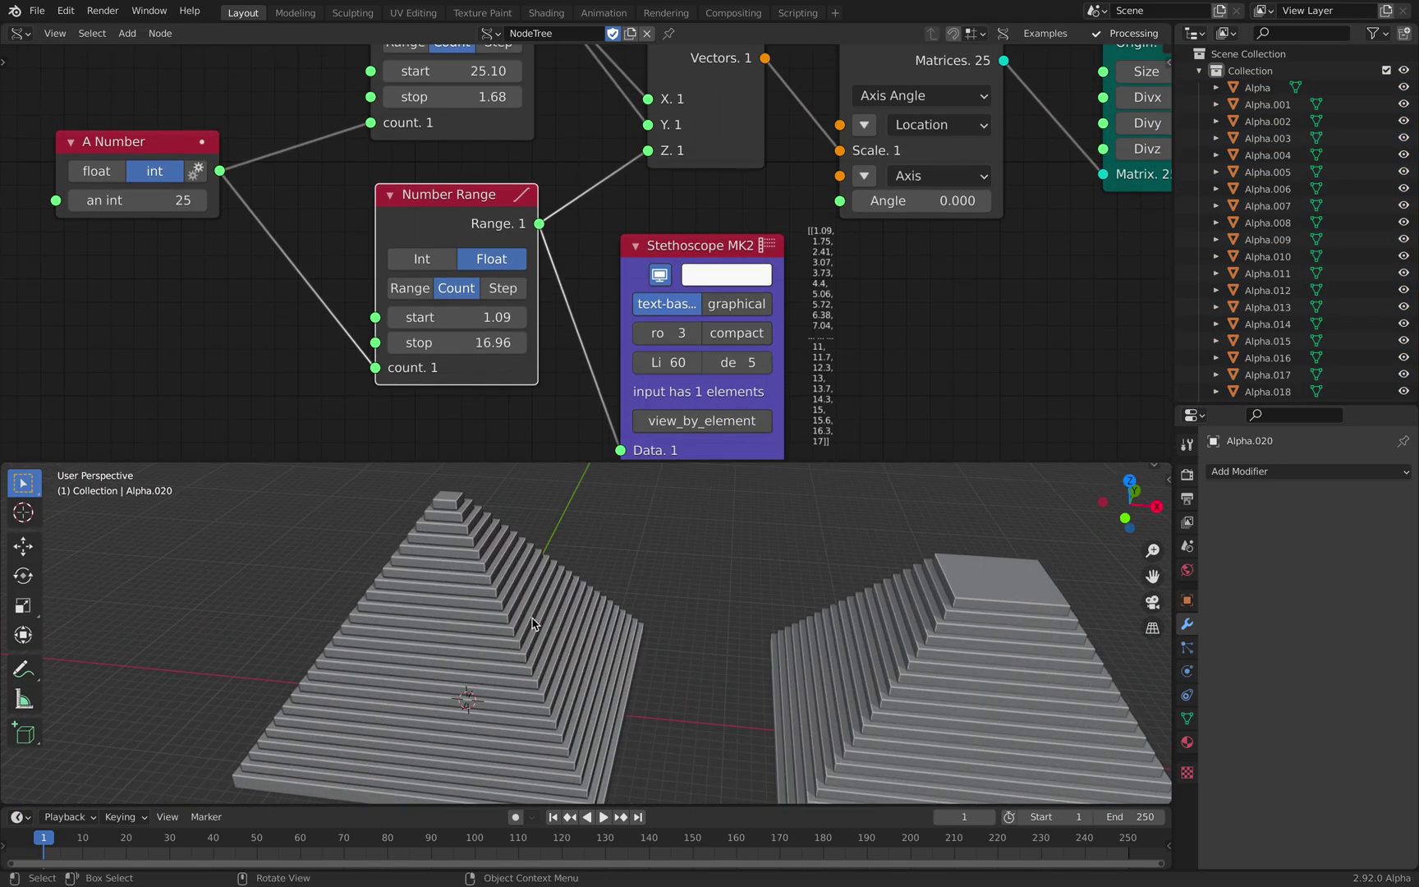
Step: Select all separate boxes, including the pulled-out ones, return them to the origin over the merged pyramid, and deselect everything
click(533, 624)
mouse_move(532, 624)
middle_down()
mouse_move(517, 564)
mouse_move(529, 618)
middle_up()
scroll(531, 618, down, 2)
scroll(615, 593, down, 3)
mouse_move(701, 604)
shift+middle_down()
mouse_move(615, 593)
mouse_move(724, 601)
shift+middle_up()
mouse_move(447, 305)
middle_down()
mouse_move(565, 362)
mouse_move(445, 303)
middle_up()
scroll(448, 304, down, 3)
middle_drag(452, 309, 422, 304)
middle_drag(717, 660, 654, 585)
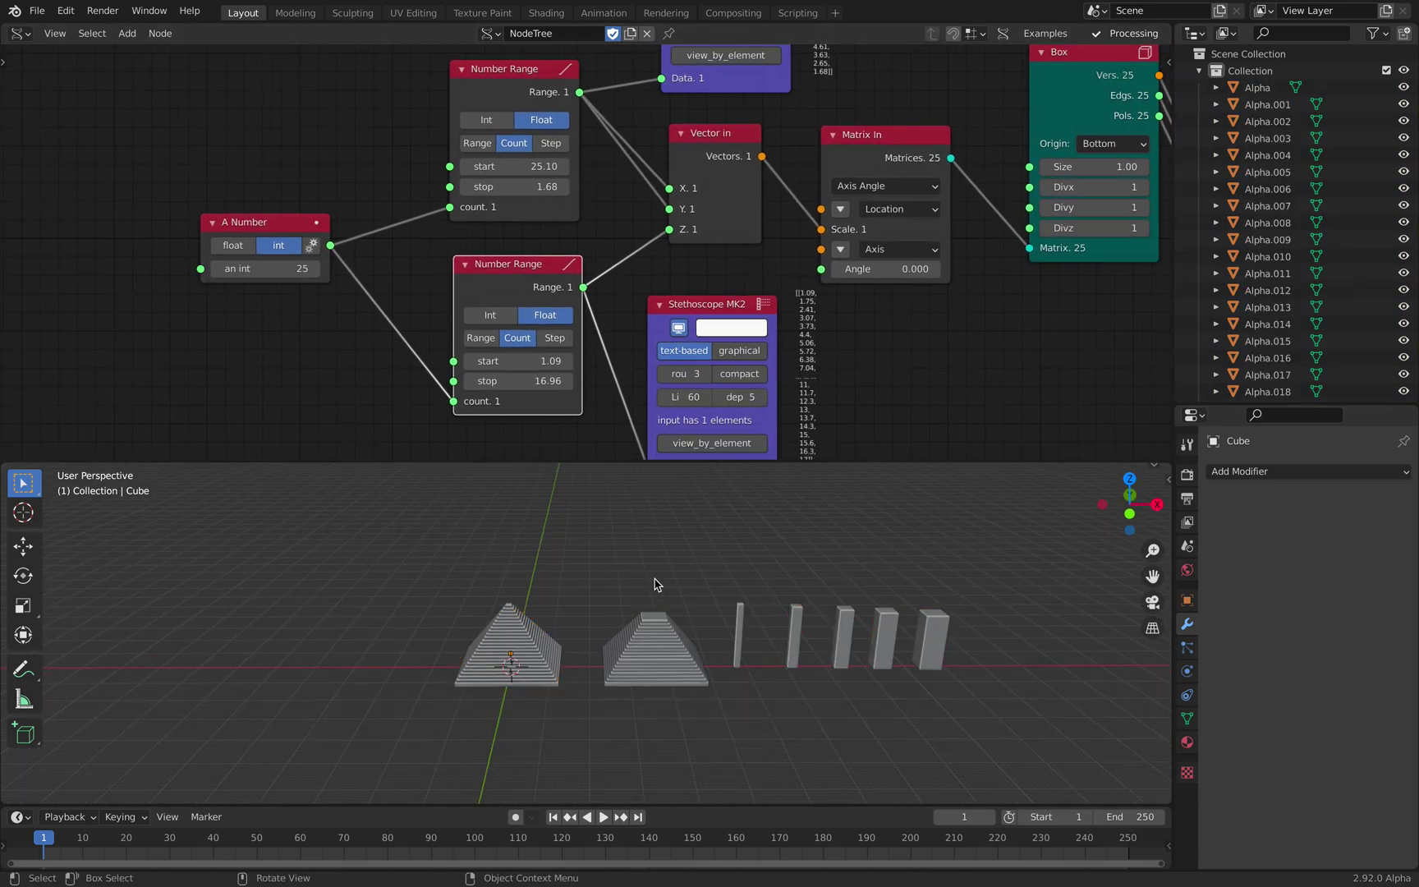
key(b)
drag(626, 565, 950, 695)
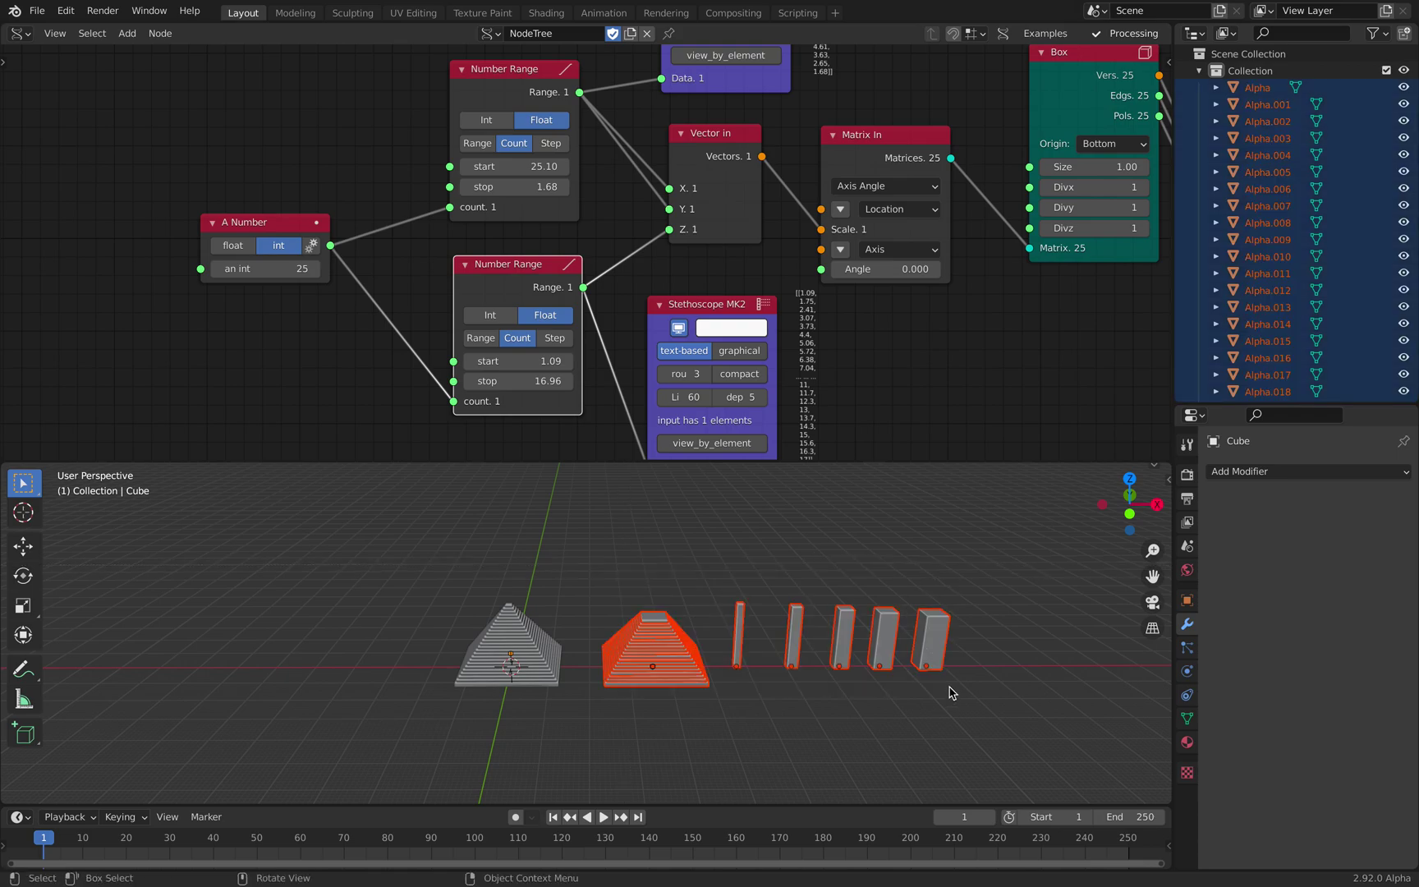
key(slash)
key(alt+a)
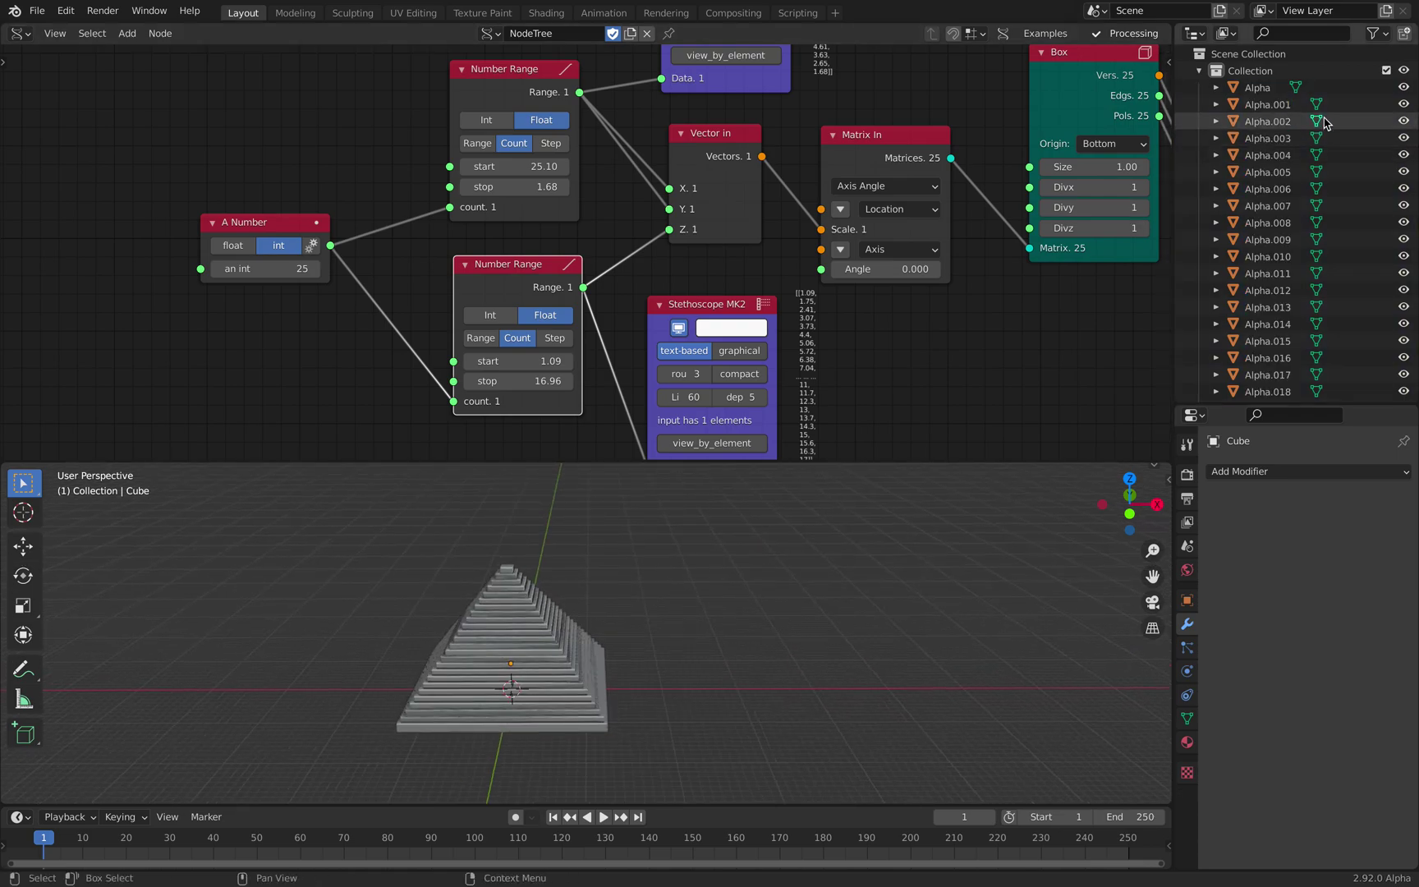
Step: Hide and collapse the box collection, and delete the merged pyramid object
click(1404, 71)
click(1200, 72)
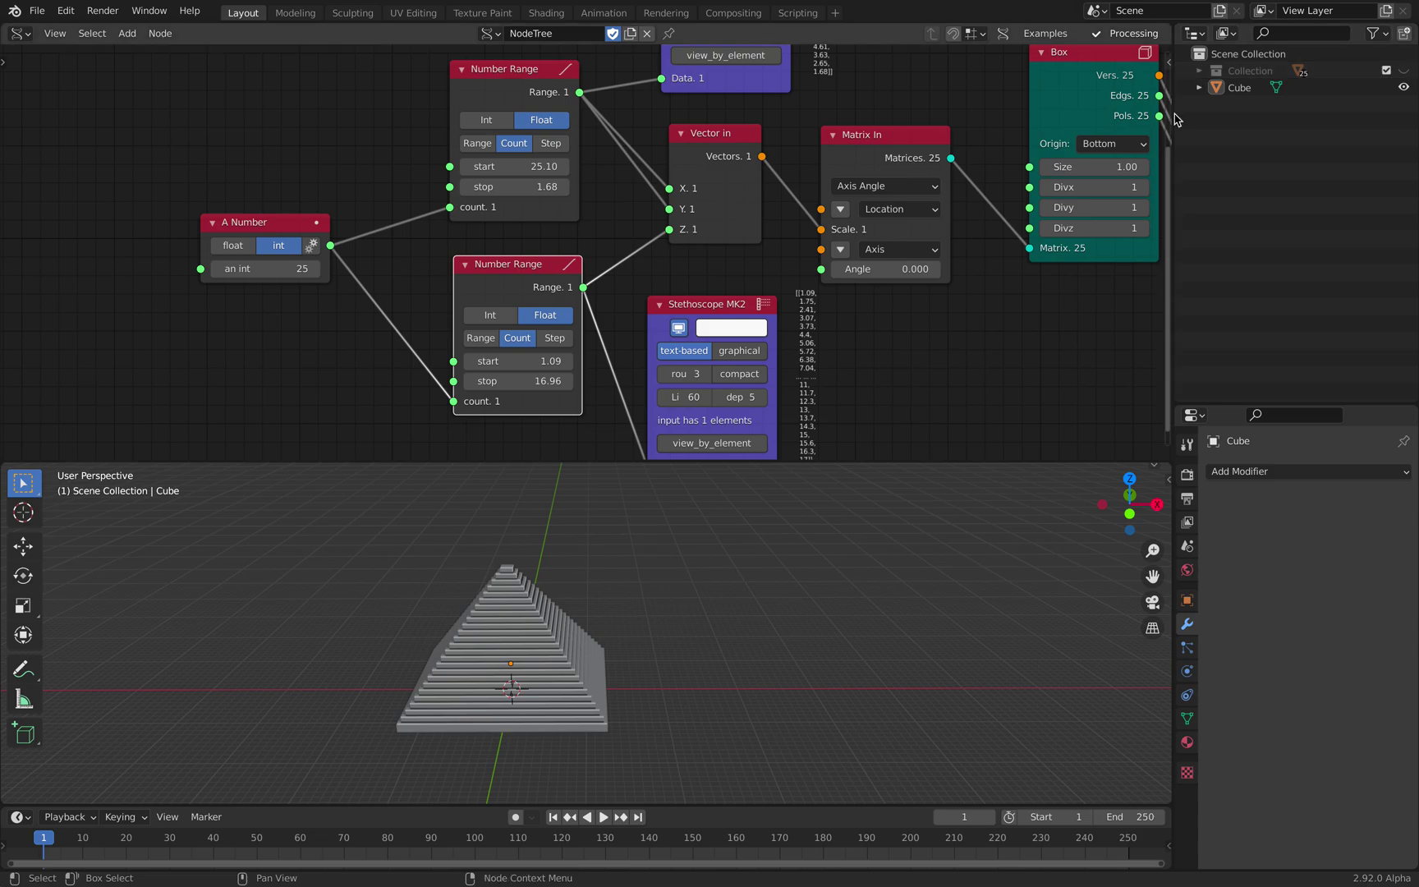
click(1240, 87)
mouse_move(749, 564)
middle_down()
mouse_move(749, 702)
mouse_move(727, 579)
middle_up()
key(x)
click(727, 579)
key(shift+a)
mouse_move(725, 532)
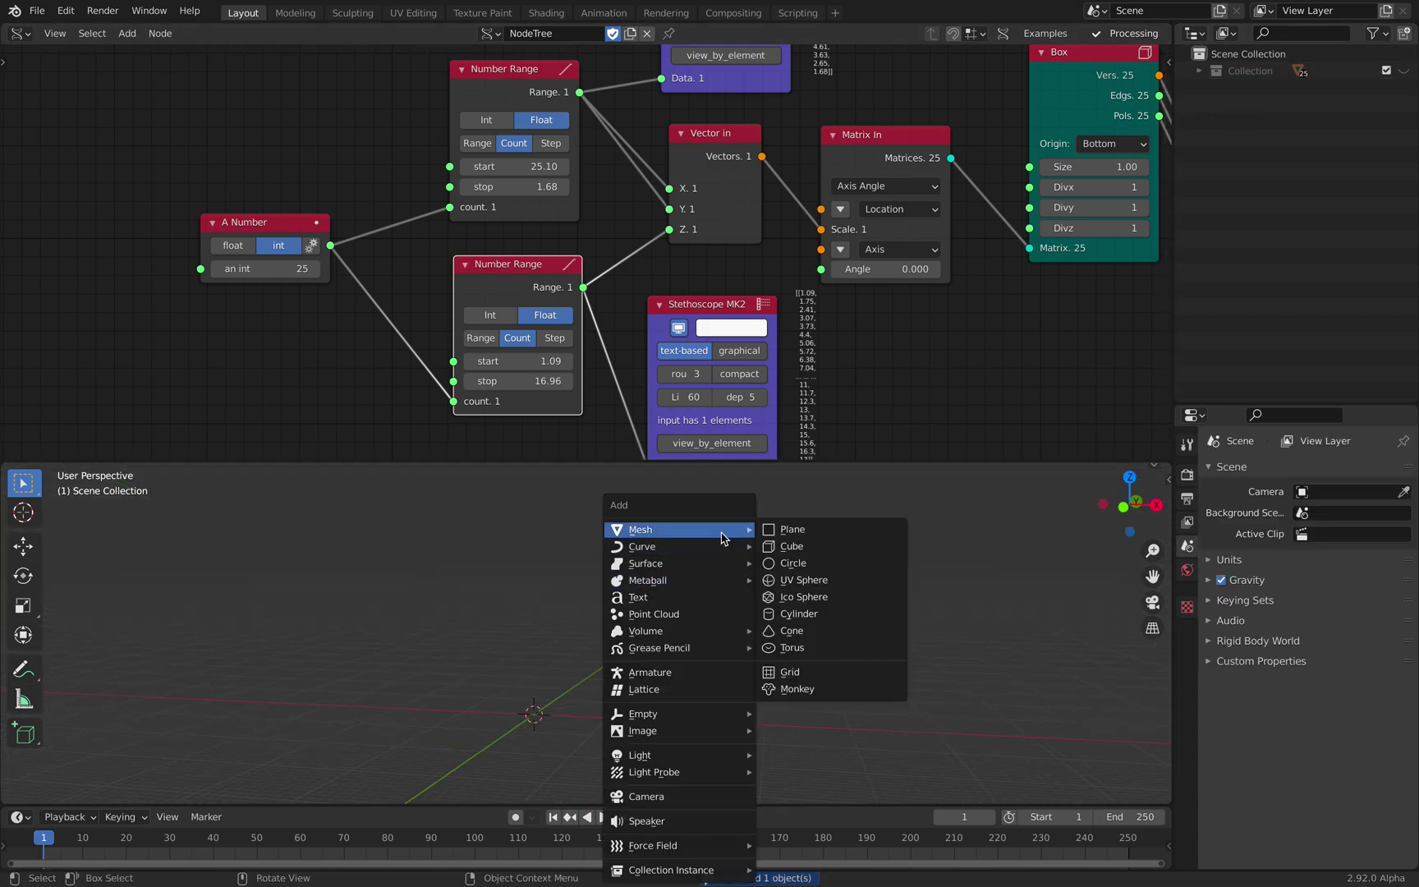
click(797, 567)
key(x)
click(785, 595)
Step: Add a new cube mesh at the origin and frame it in the 3D viewport
key(shift+a)
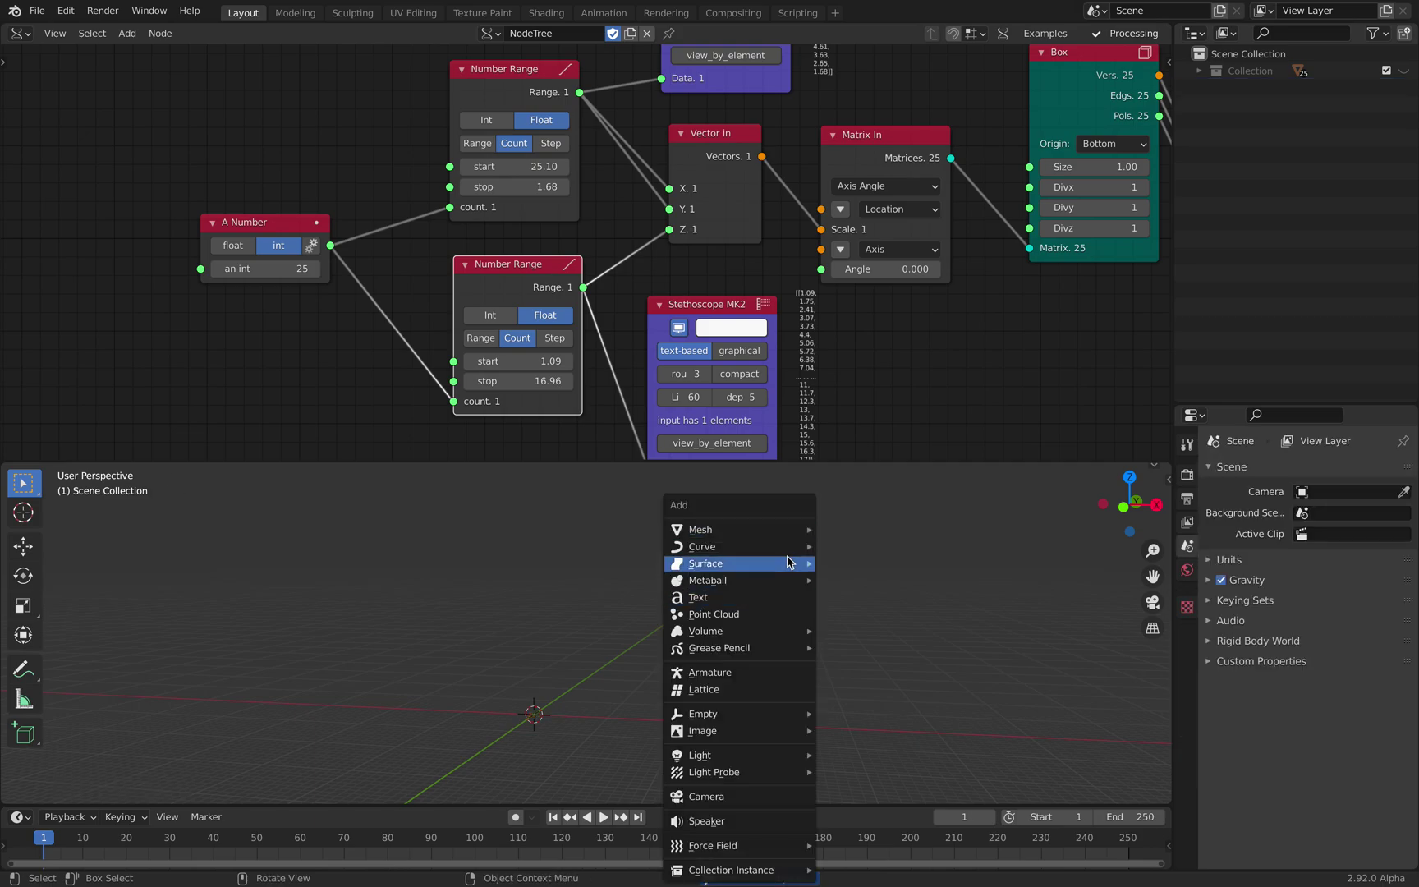
mouse_move(787, 532)
click(853, 543)
scroll(688, 678, up, 5)
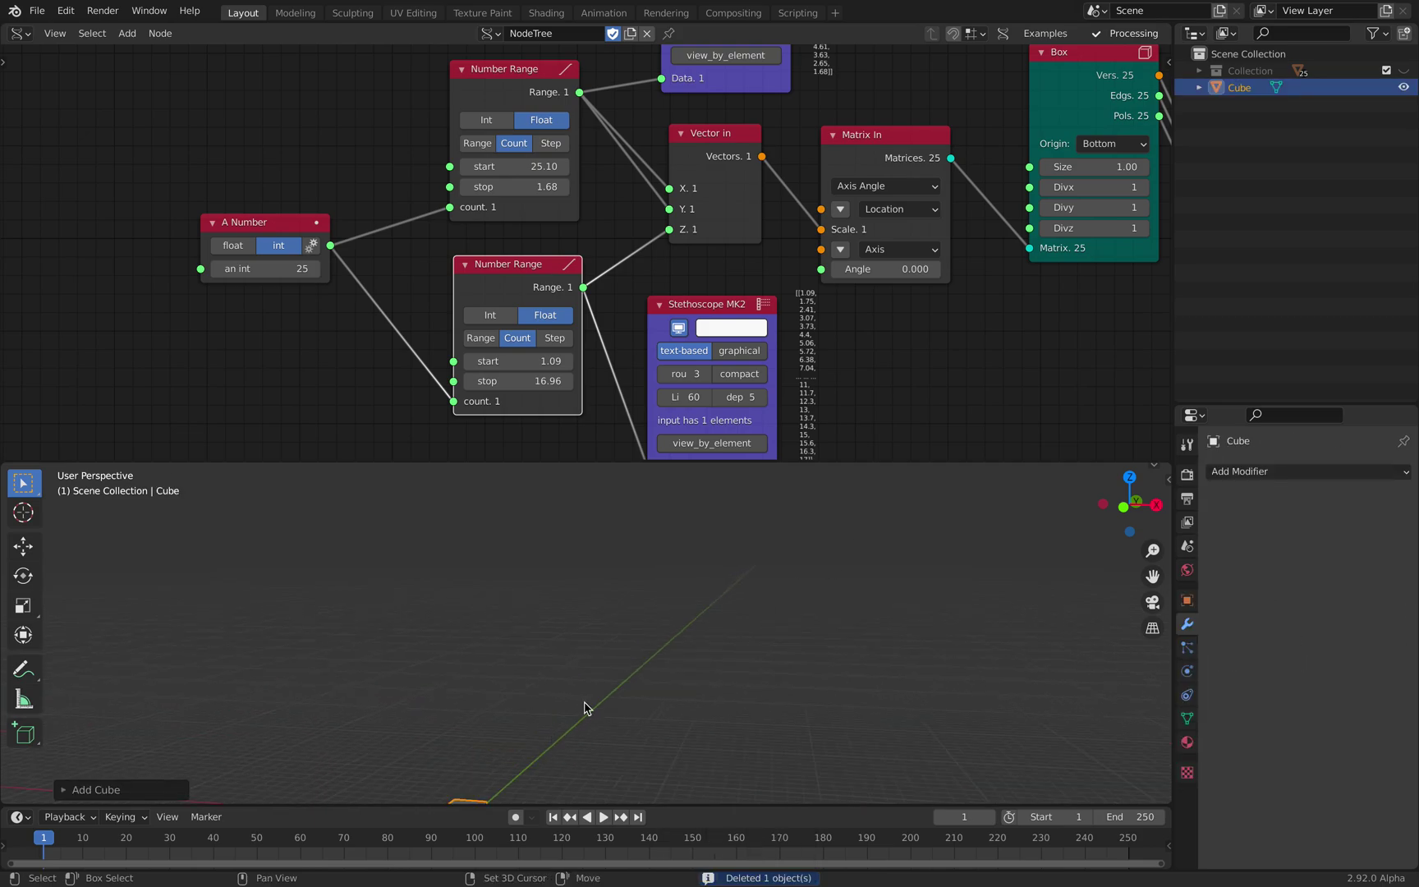
key(KP_Decimal)
Step: Add a Boolean modifier to the cube, set to Union with operand type Collection, and choose Collection as the operand
click(1269, 472)
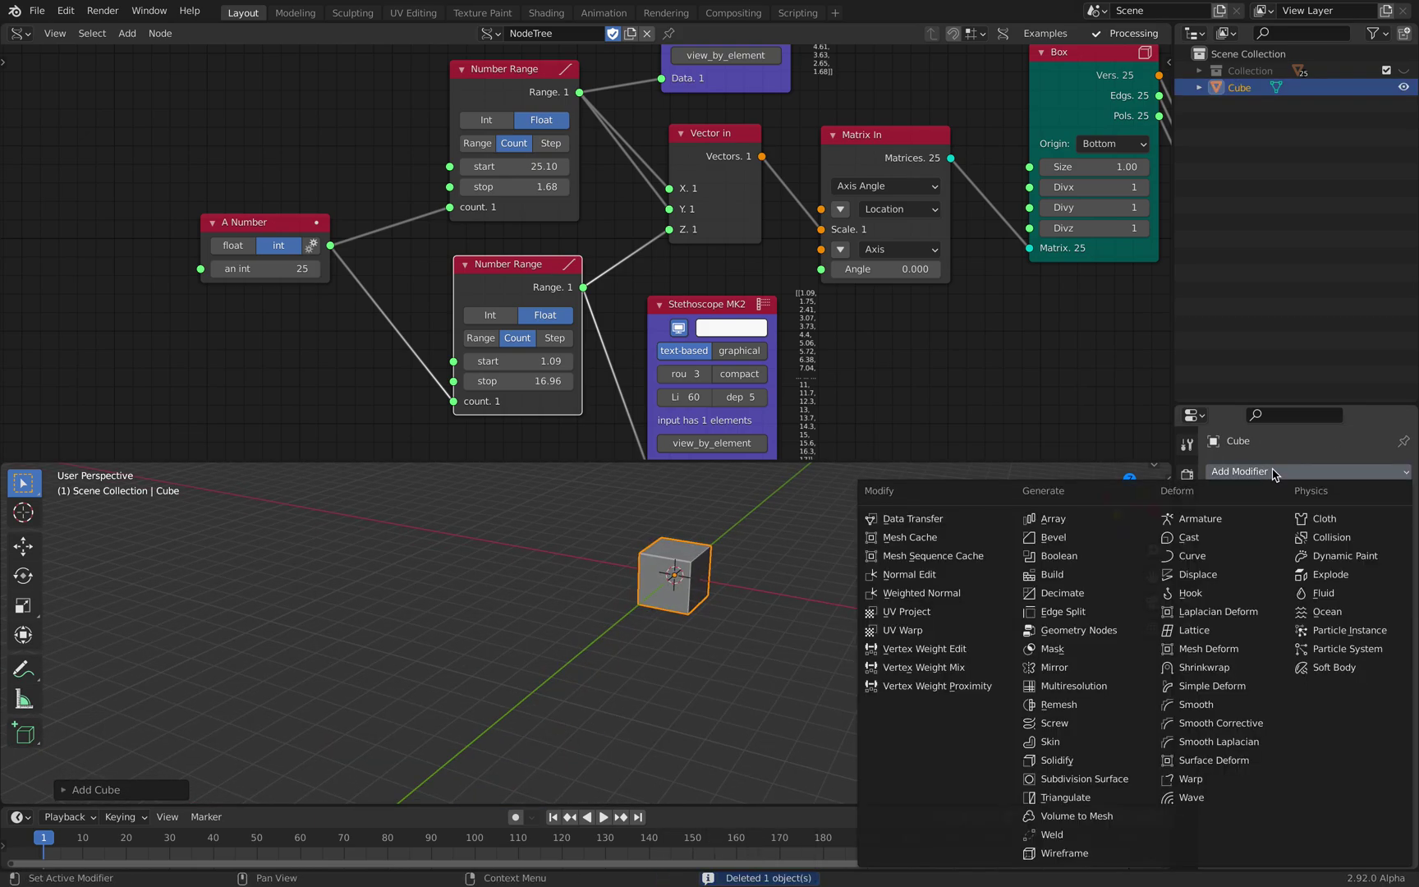
click(1085, 565)
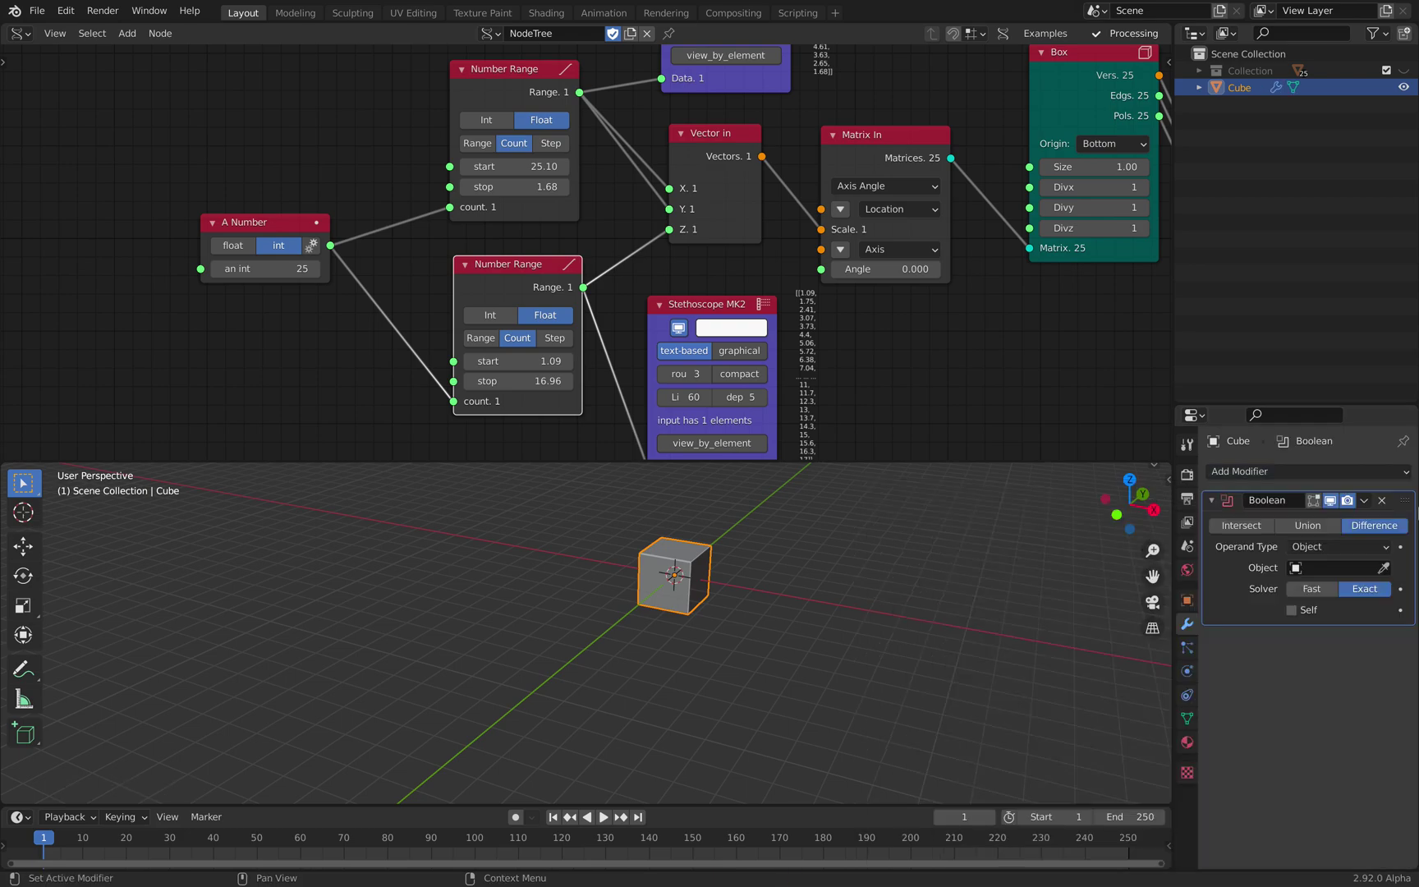
click(1299, 546)
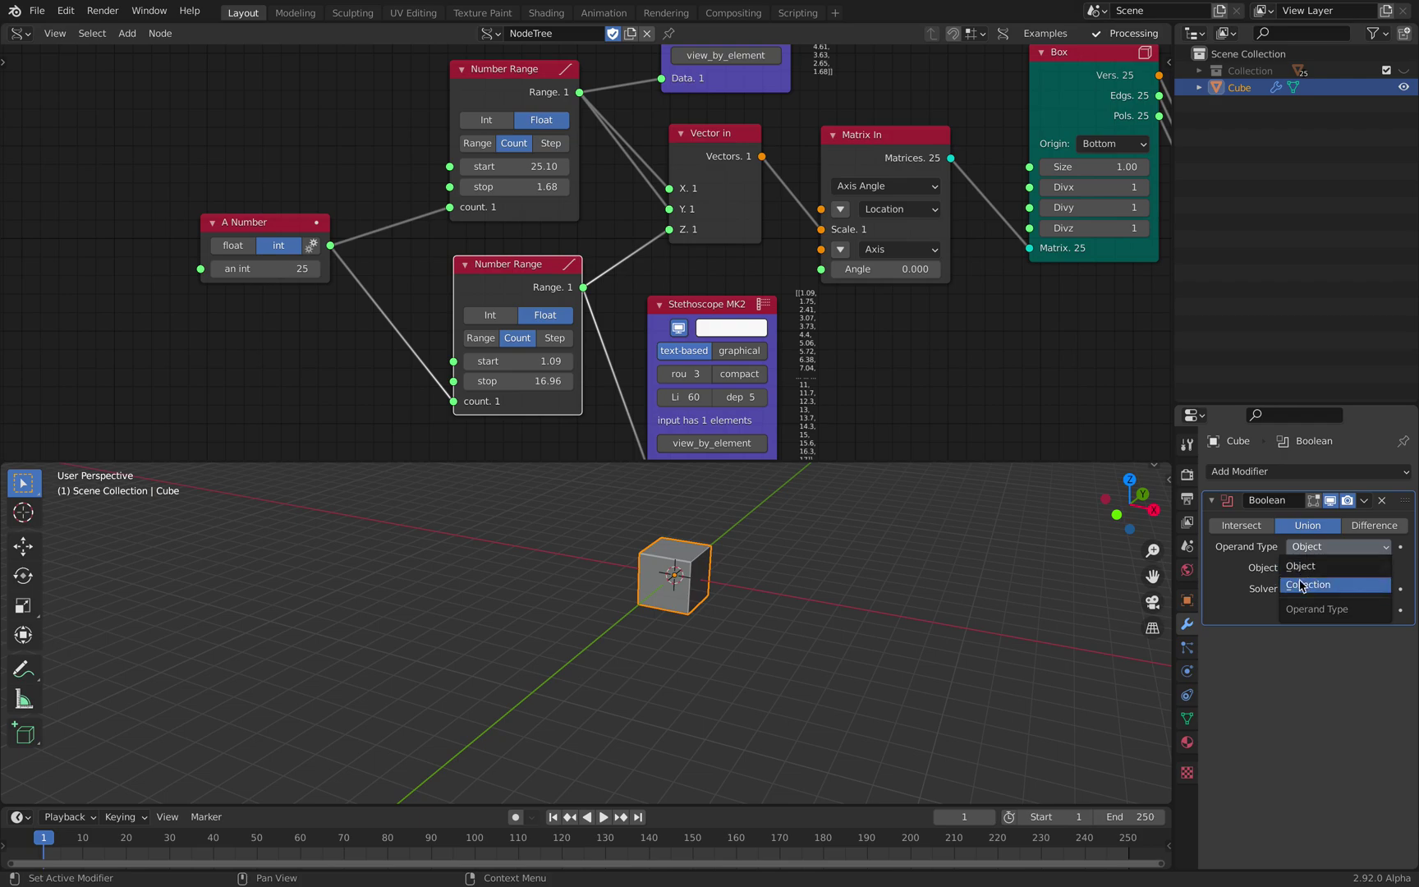
click(1312, 586)
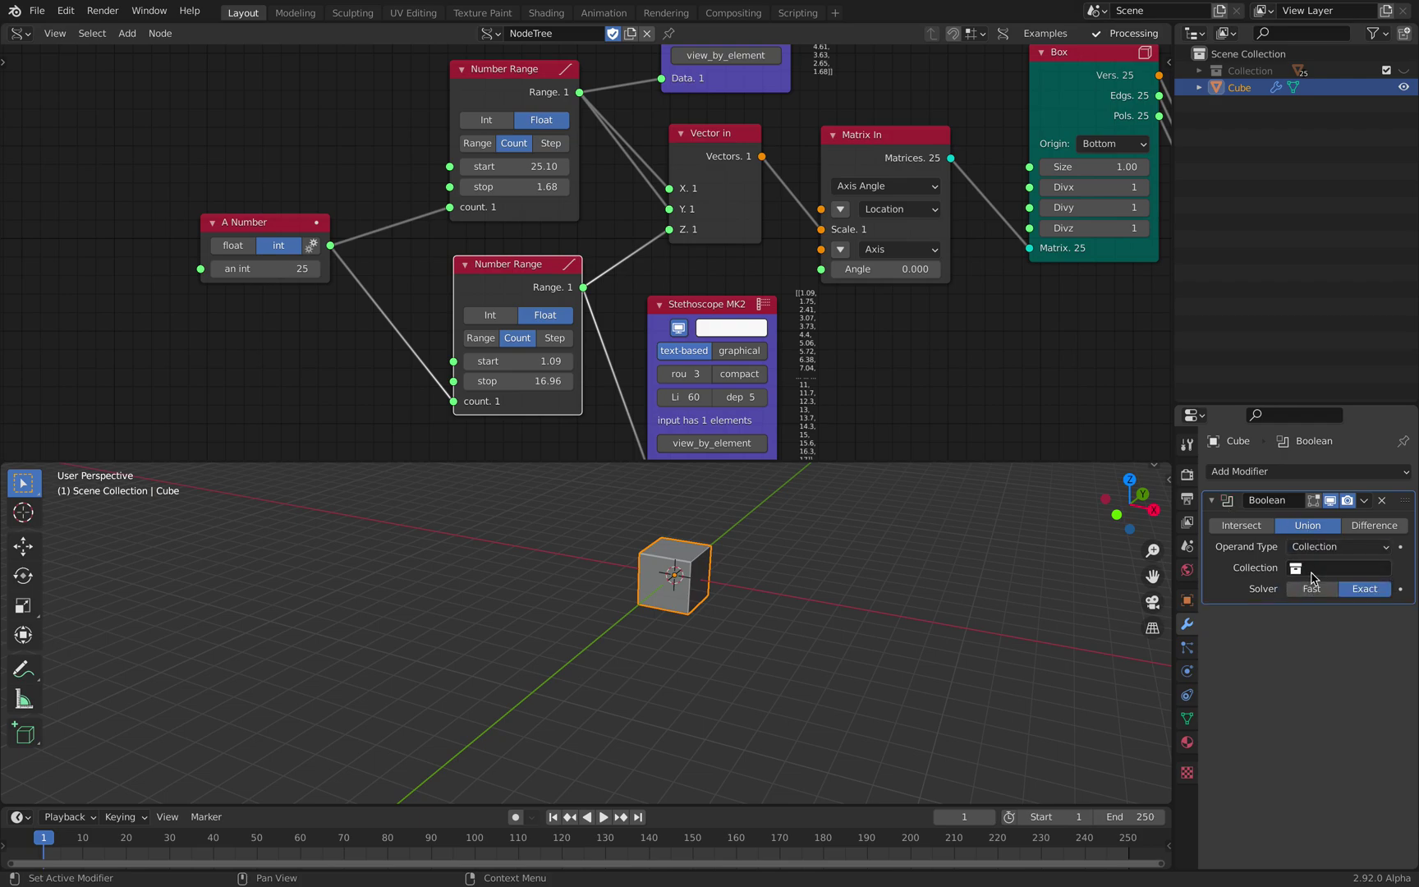
click(1315, 568)
click(1281, 593)
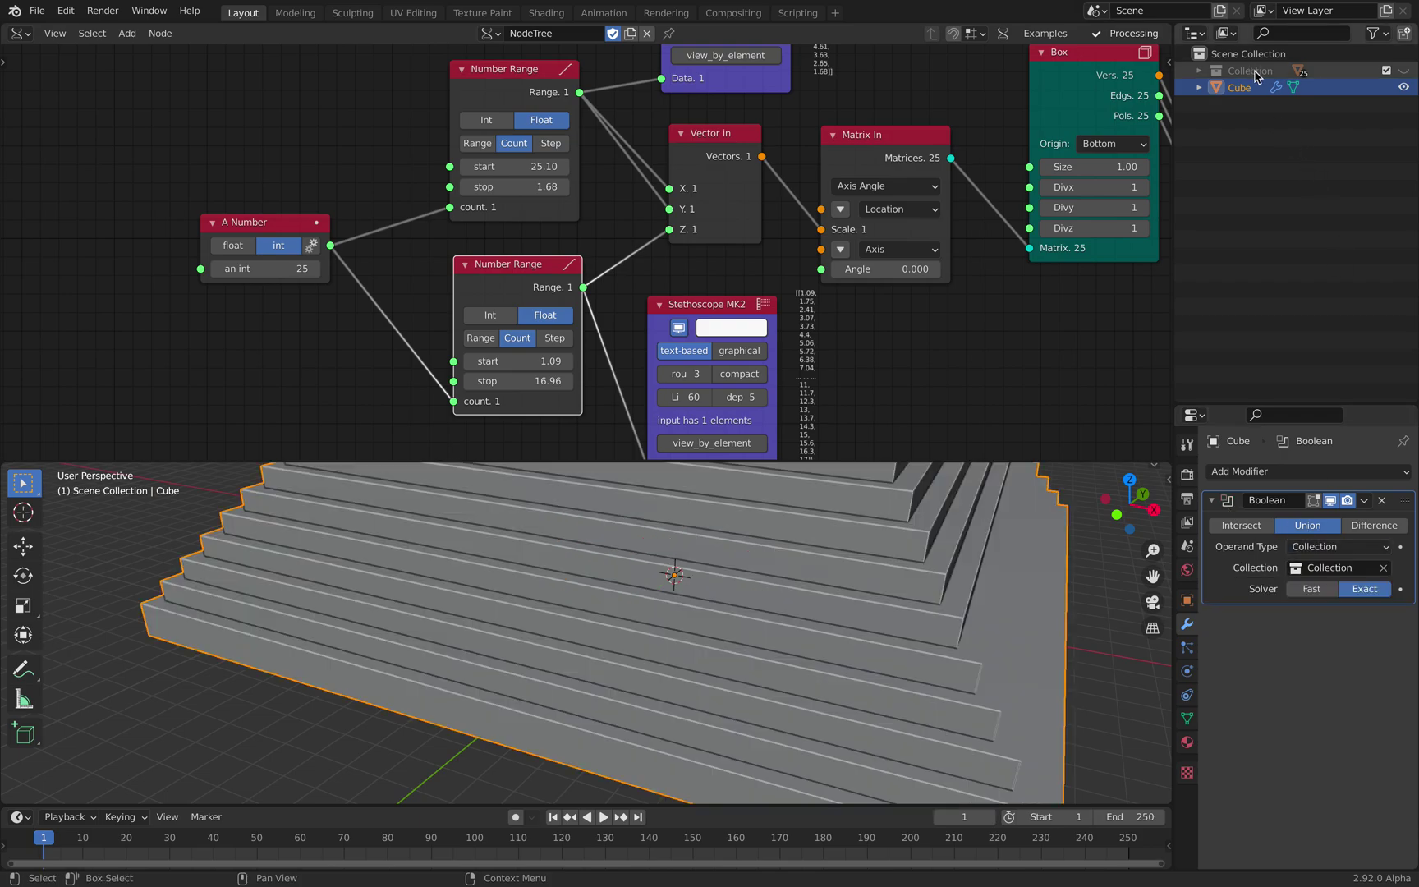
Step: Switch the Boolean solver to Fast and check the pyramid's underside
scroll(905, 656, down, 3)
mouse_move(899, 682)
middle_down()
mouse_move(848, 546)
mouse_move(806, 612)
mouse_move(721, 676)
mouse_move(744, 624)
mouse_move(905, 662)
middle_up()
scroll(721, 676, down, 4)
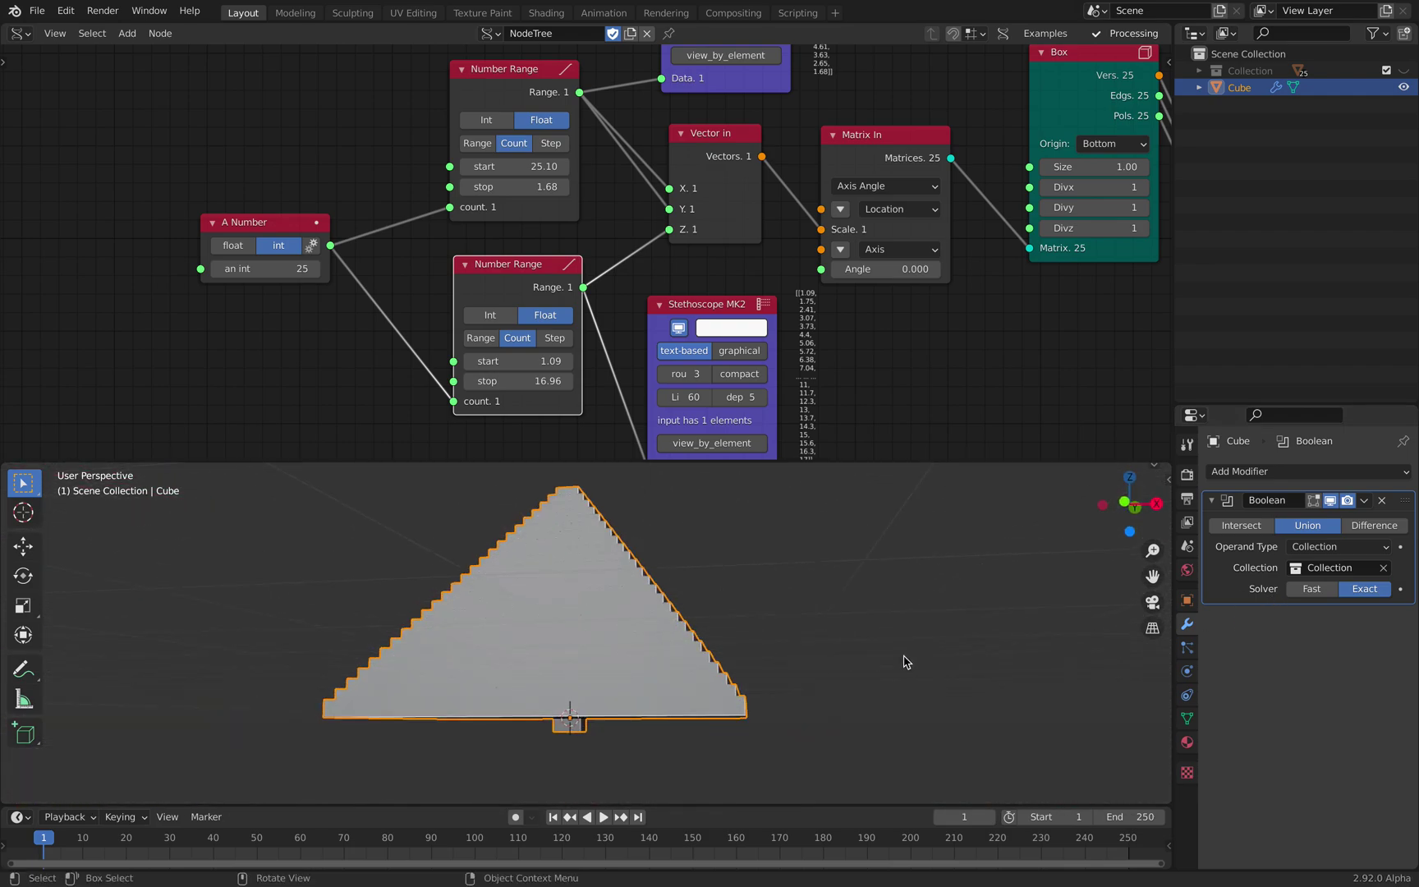
click(1312, 589)
middle_drag(448, 669, 491, 663)
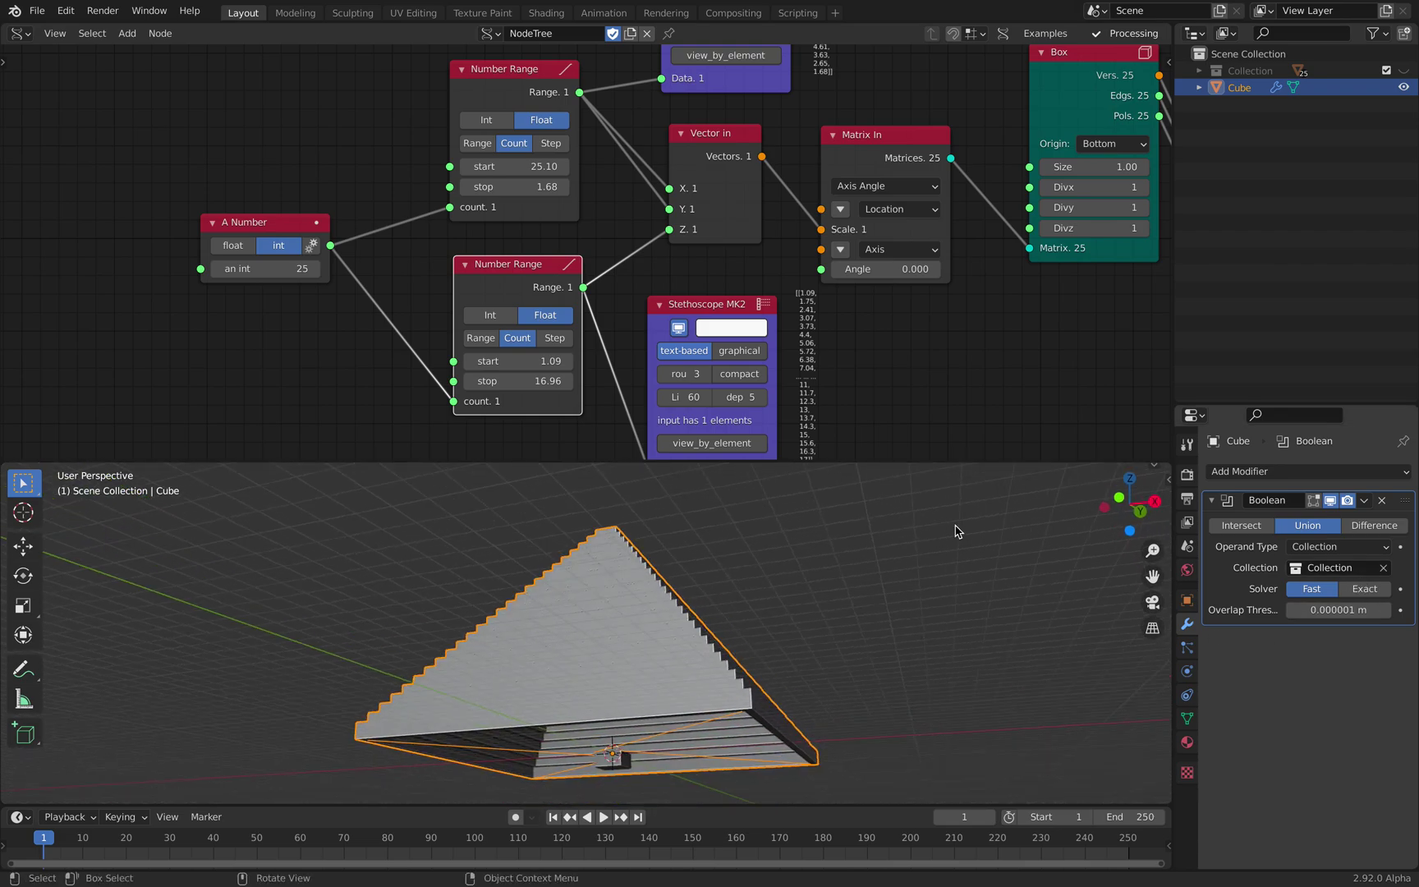
Step: Set the A Number node to 10 and bring the pyramid back into a front view
scroll(496, 331, down, 2)
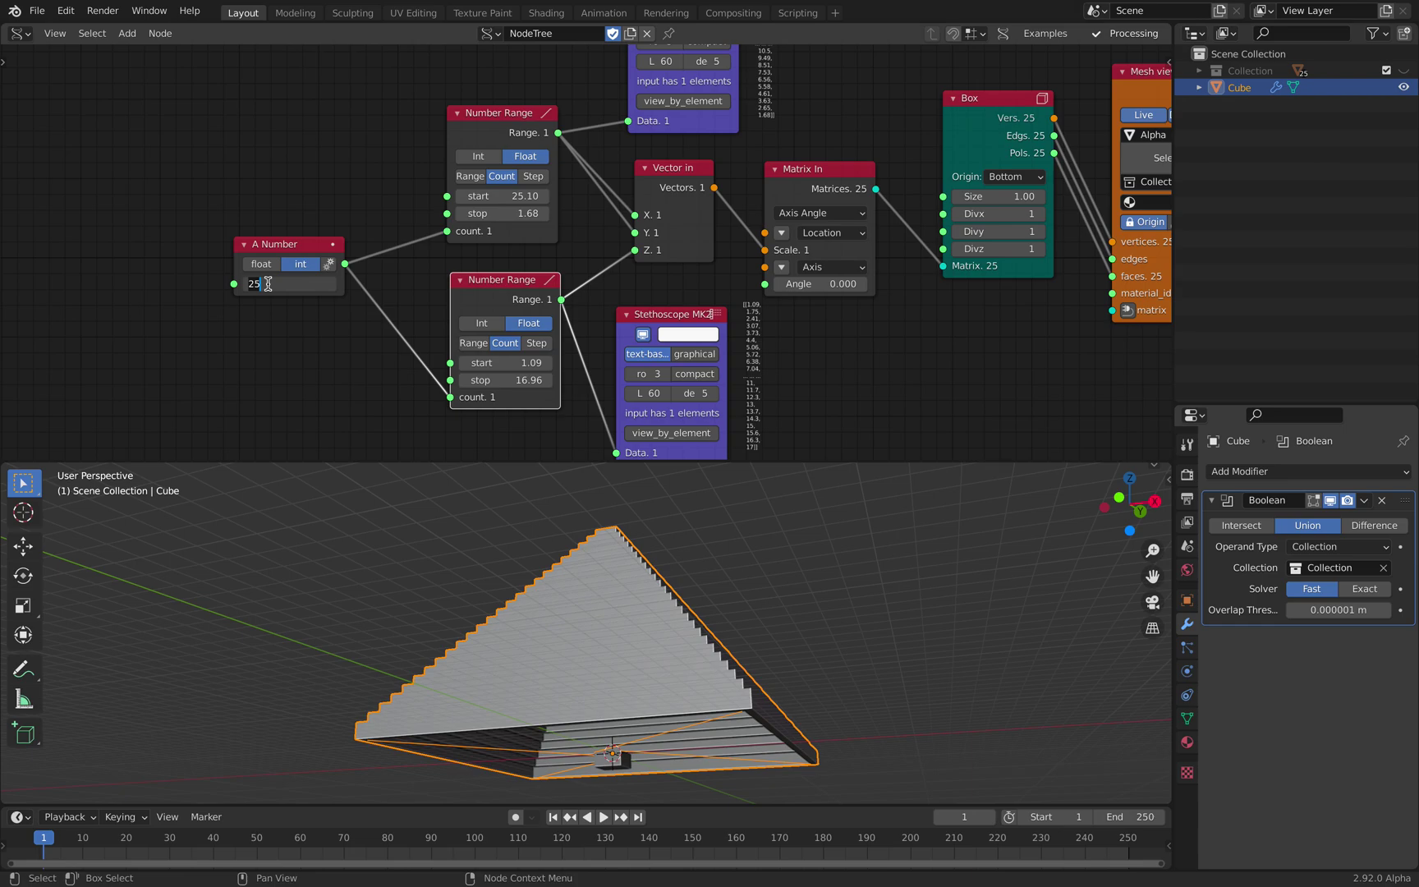
text(10)
key(Return)
middle_drag(570, 548, 628, 612)
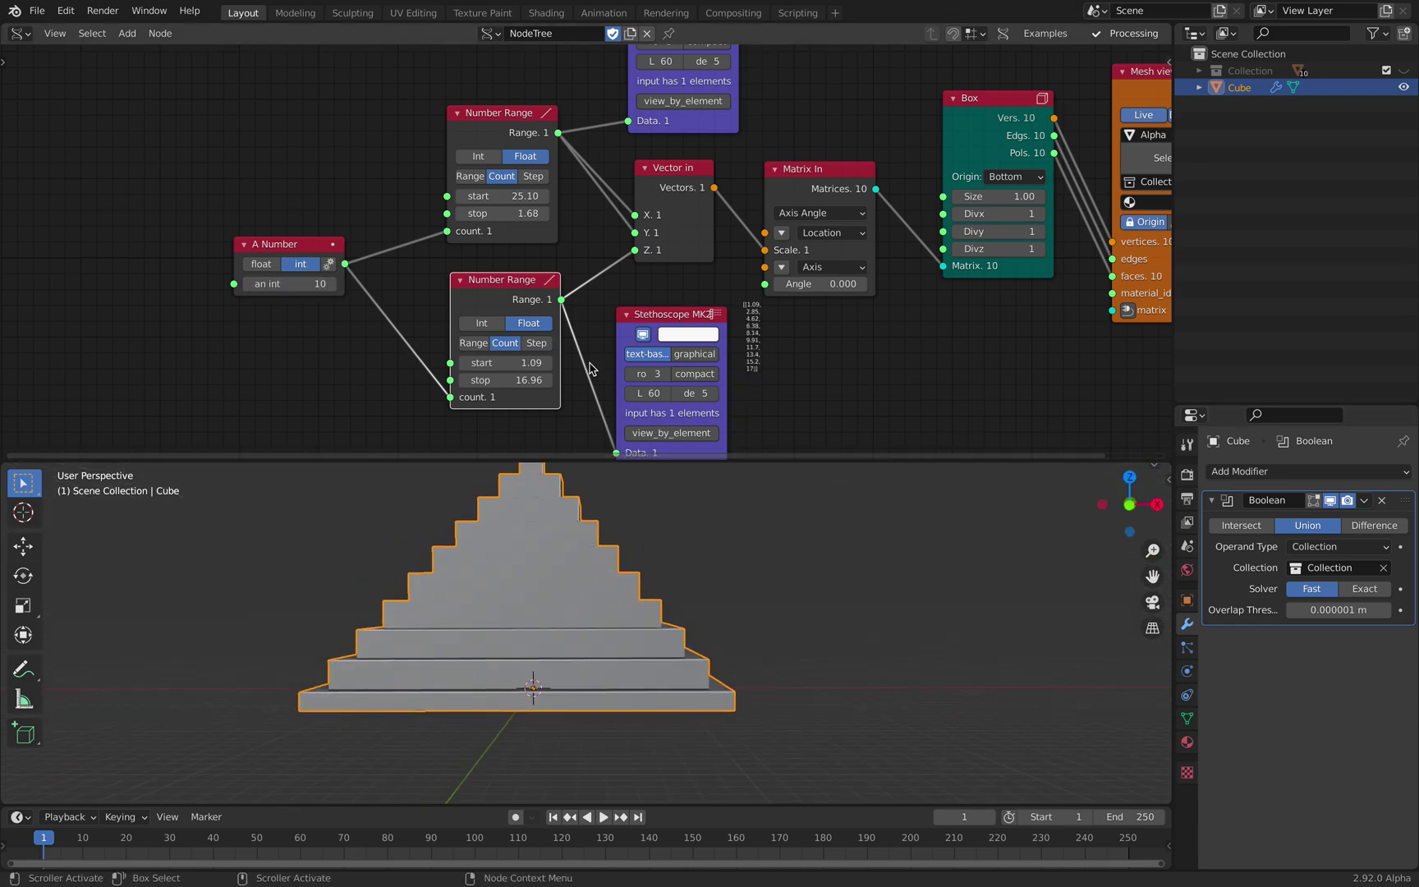
Step: Enlarge the node editor and try a different size on the Box node
scroll(641, 386, down, 1)
drag(857, 459, 840, 583)
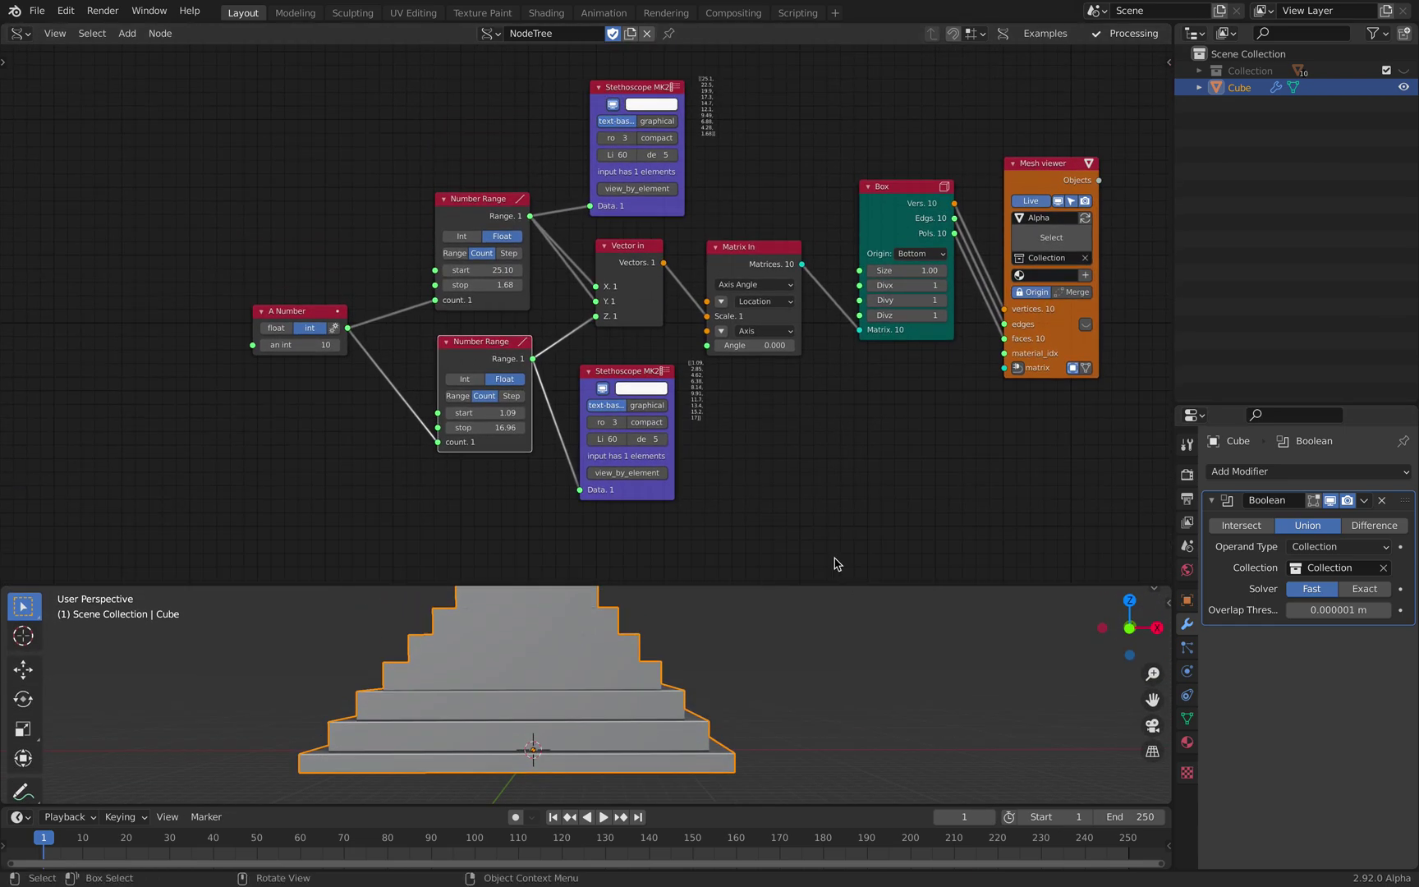
scroll(744, 434, up, 3)
middle_drag(686, 359, 625, 407)
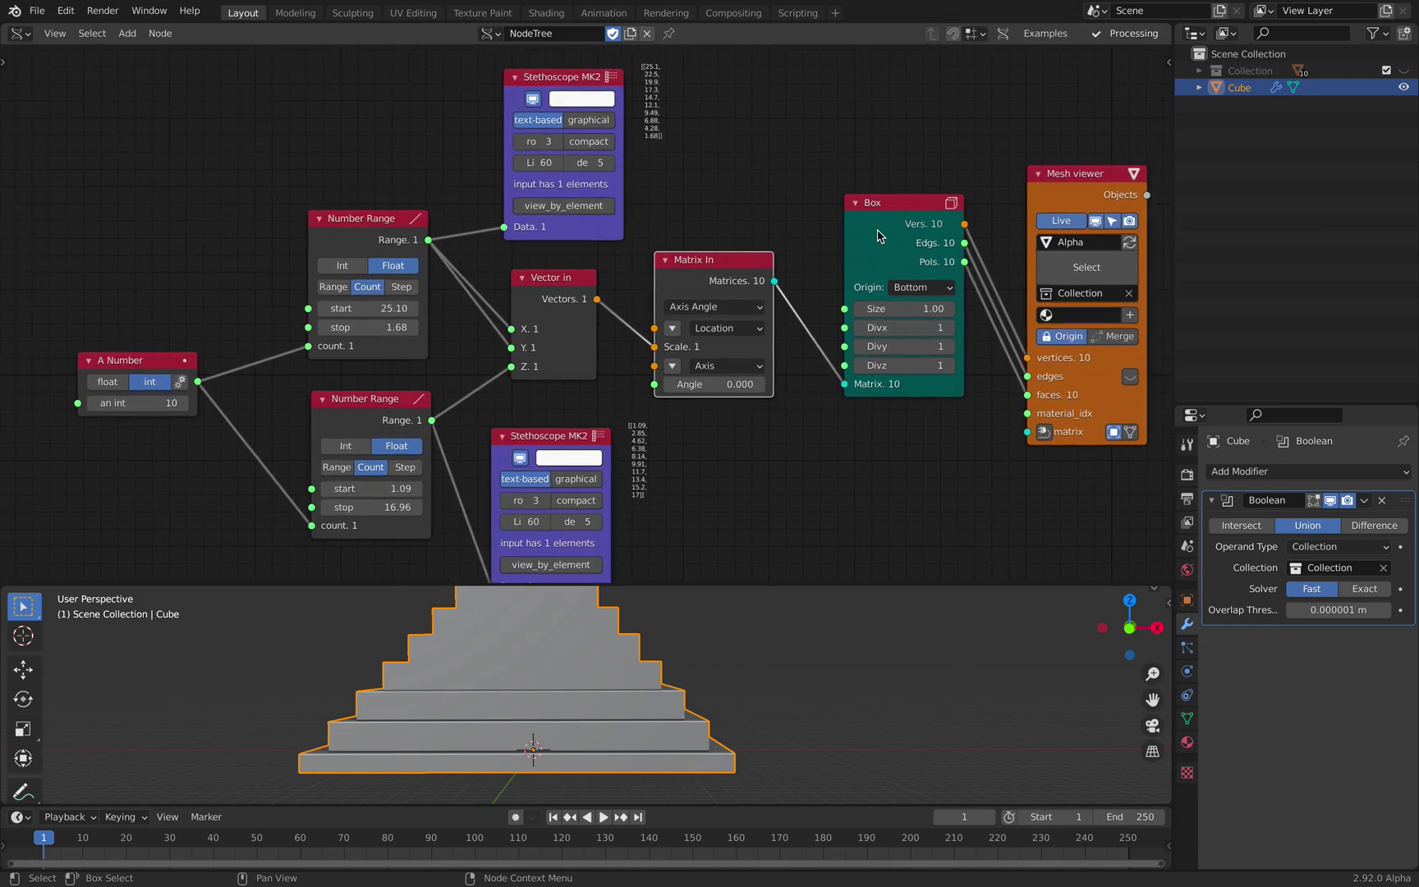
mouse_move(910, 310)
mouse_down()
mouse_move(944, 310)
mouse_move(927, 309)
mouse_up()
click(910, 309)
key(Return)
scroll(506, 259, down, 2)
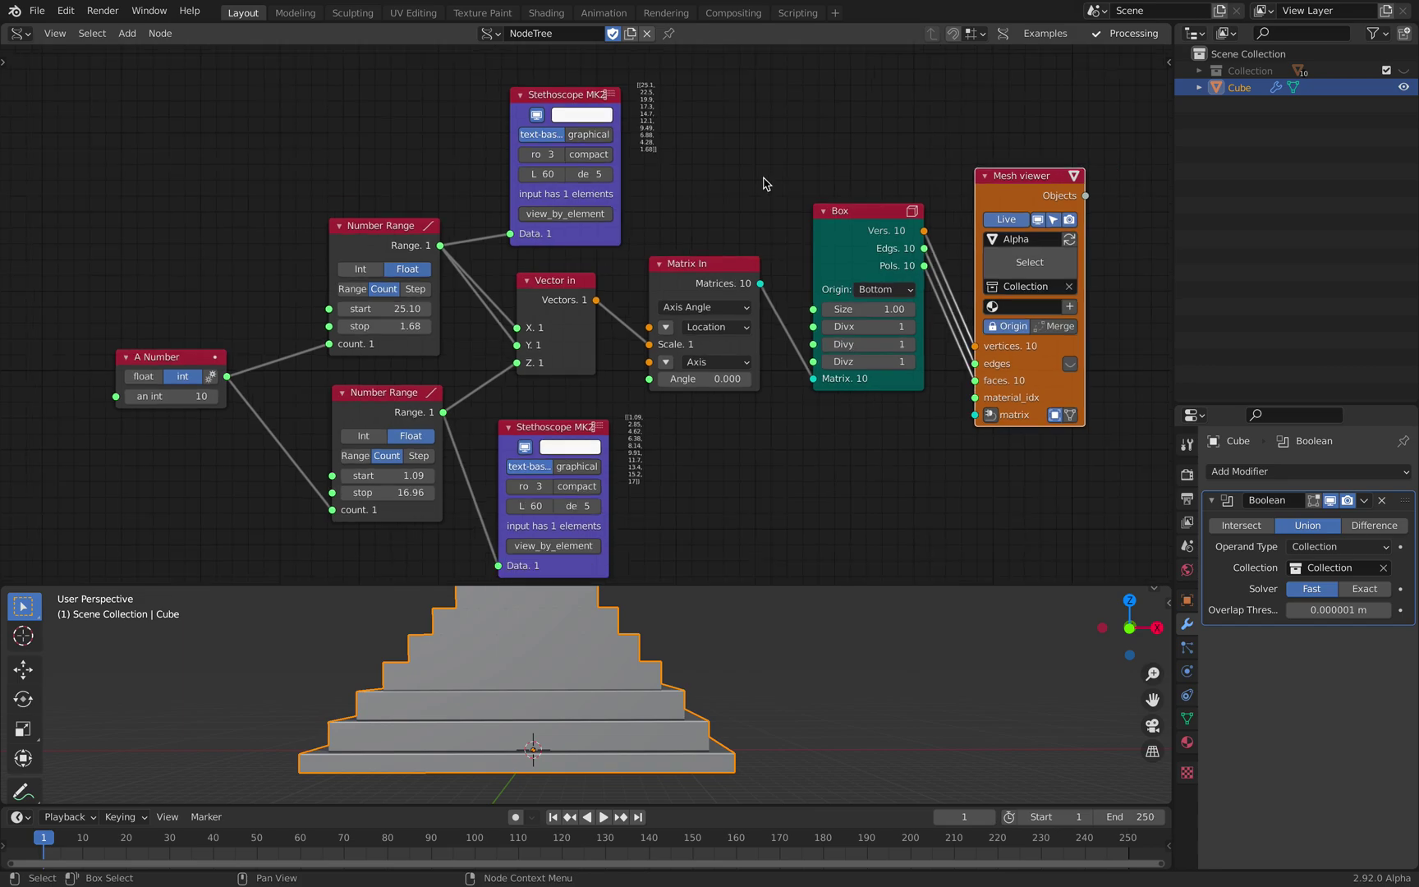
Step: Set the upper Number Range node to start 30.38 and stop -1.86, and enlarge the 3D viewport
drag(415, 300, 386, 318)
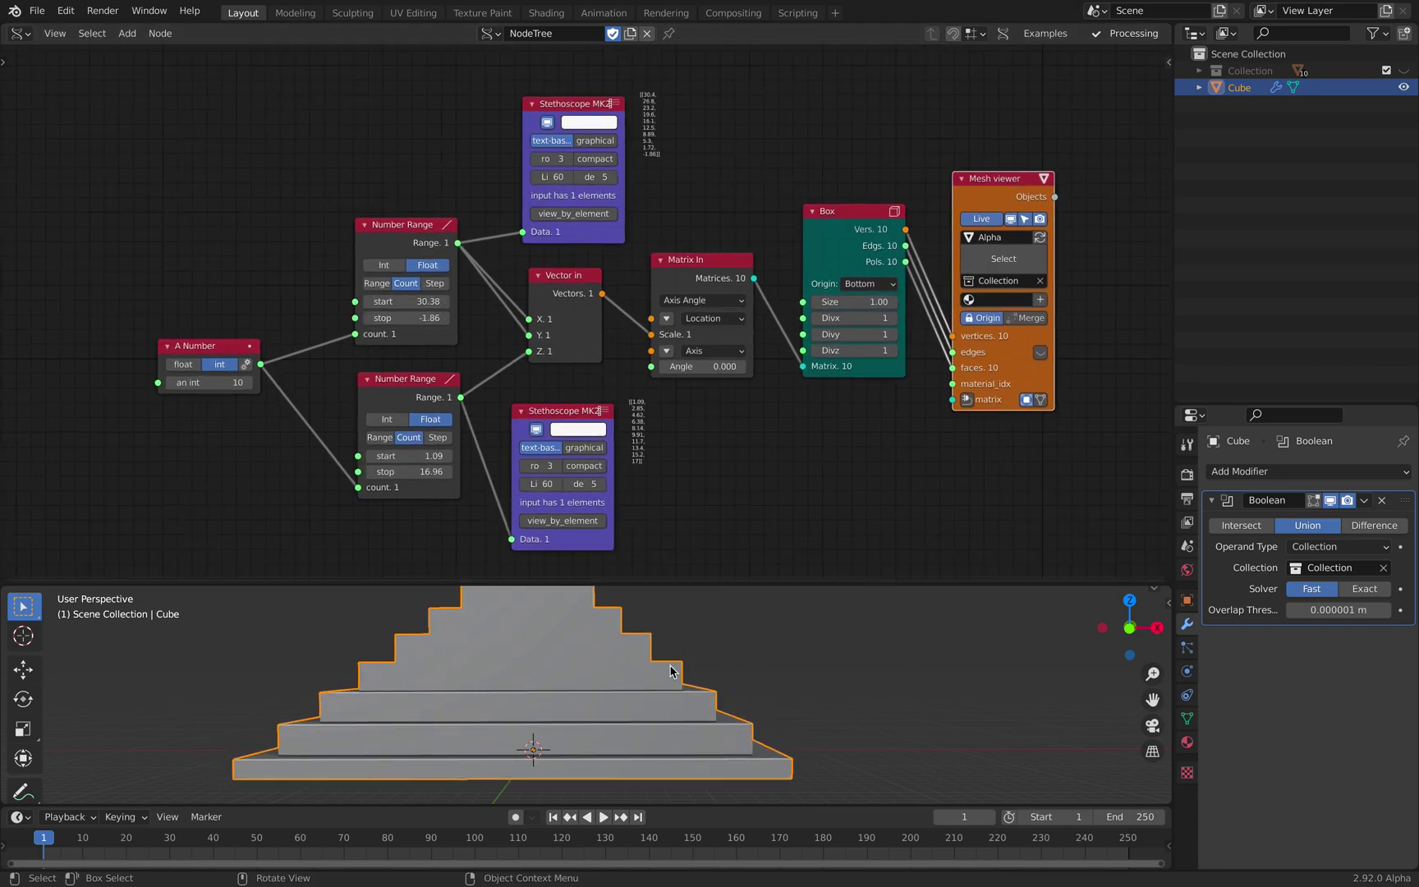
middle_drag(592, 649, 655, 666)
drag(646, 585, 647, 475)
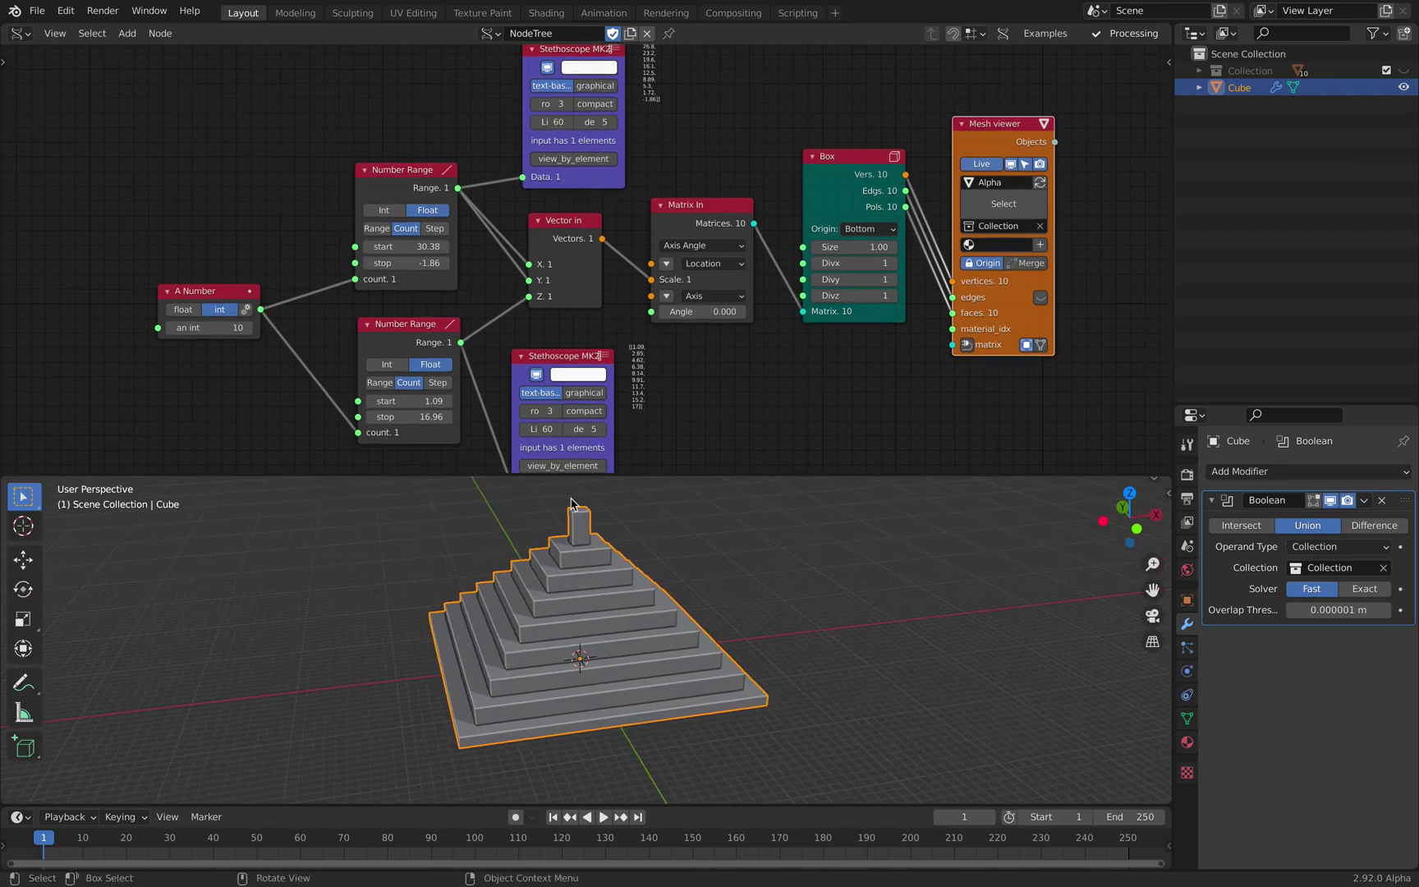
Step: Set the lower Number Range node to start 0.55 and stop 15.64
mouse_move(425, 402)
mouse_down()
mouse_move(447, 424)
mouse_move(409, 414)
mouse_up()
middle_drag(491, 461, 510, 469)
mouse_move(662, 545)
middle_down()
mouse_move(632, 546)
mouse_move(649, 542)
middle_up()
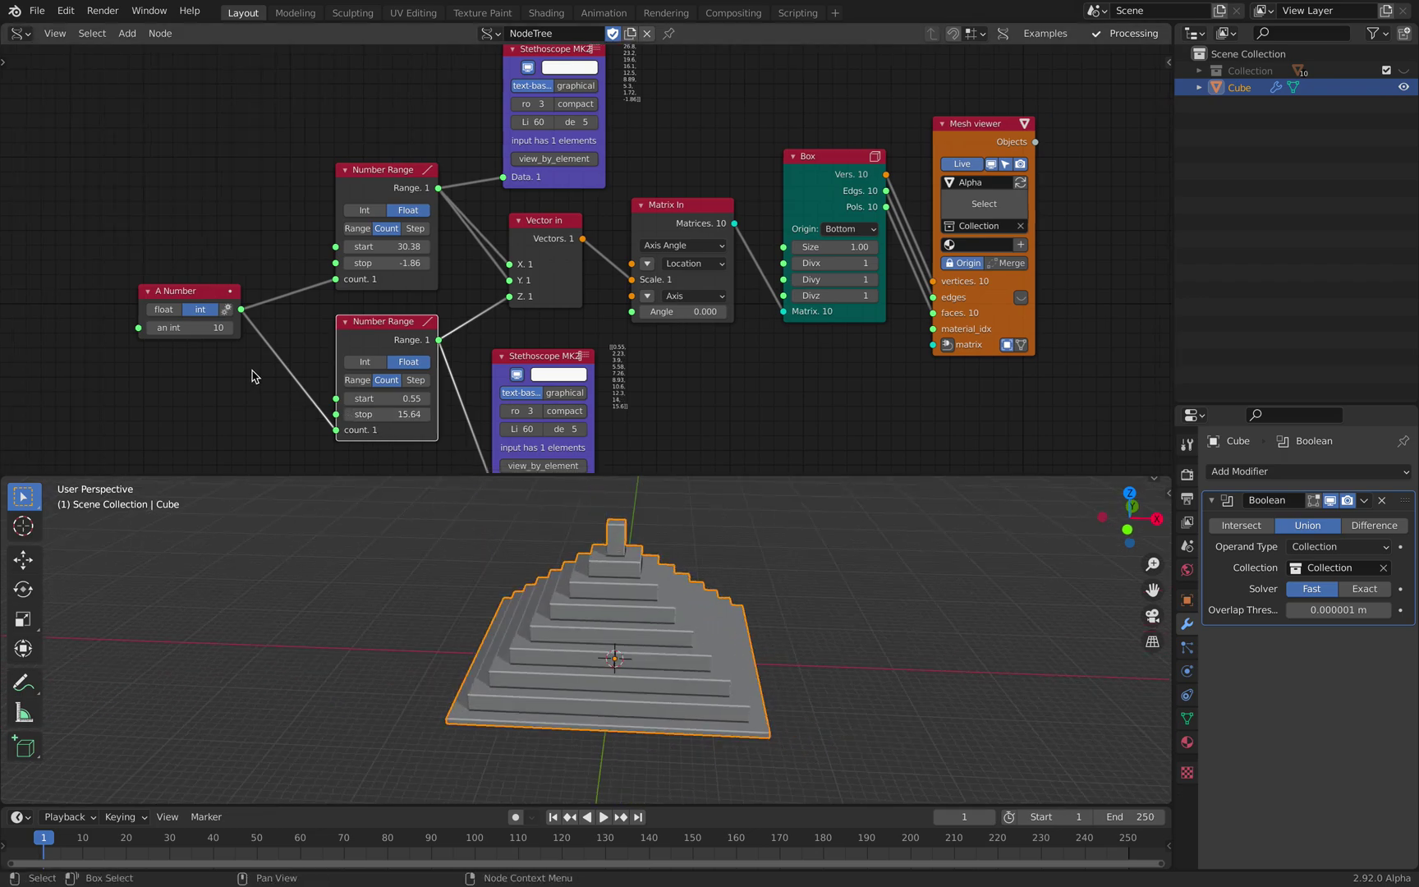
Step: Raise the step count in the A Number node to 15
click(230, 329)
click(230, 328)
click(230, 328)
click(230, 329)
click(230, 329)
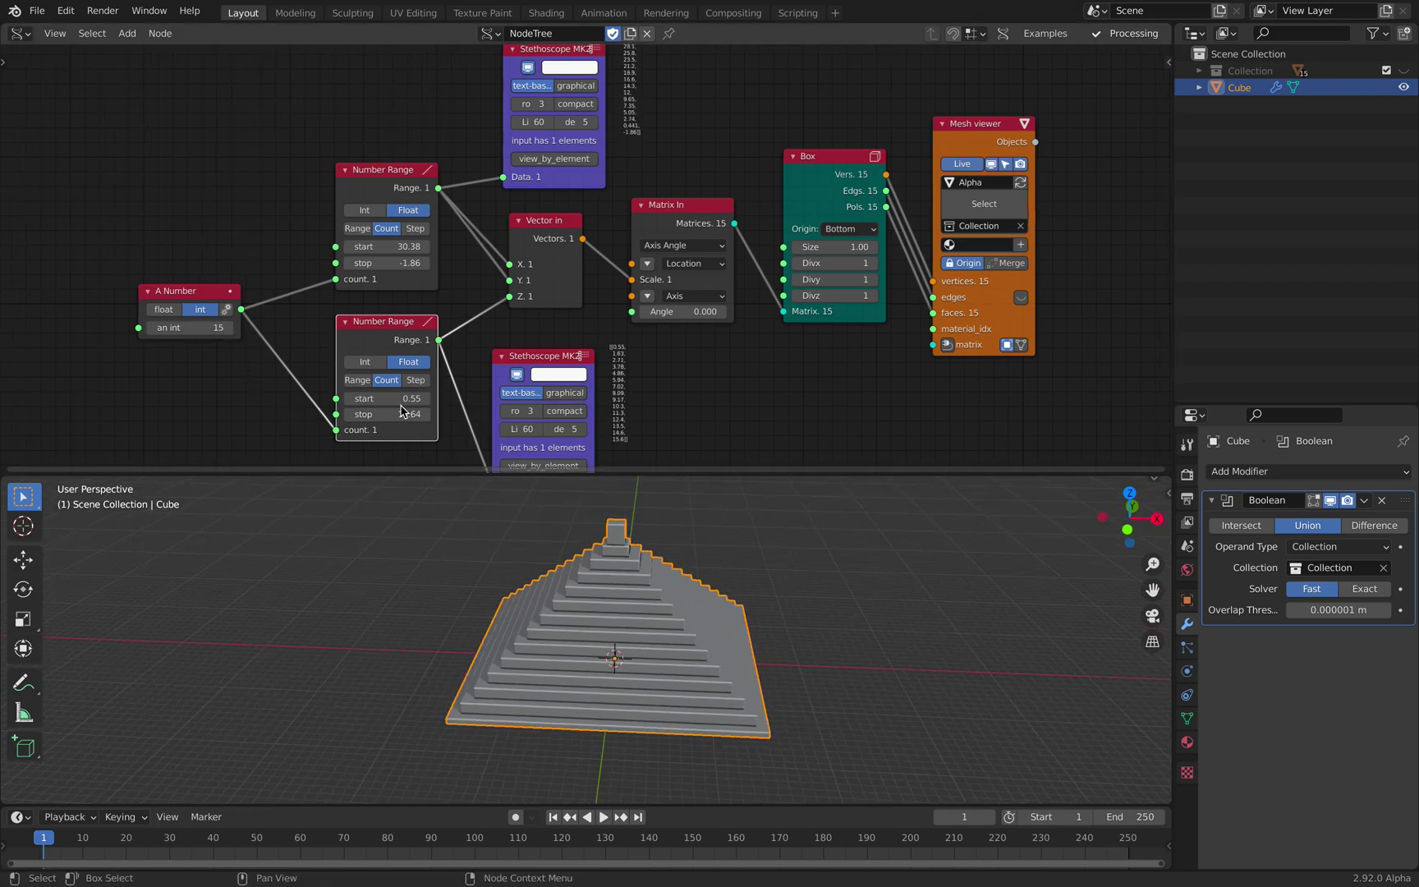
Step: Set the lower Number Range to start 1.57 and stop 15.46, and the upper Number Range's stop to -0.72
drag(386, 414, 406, 398)
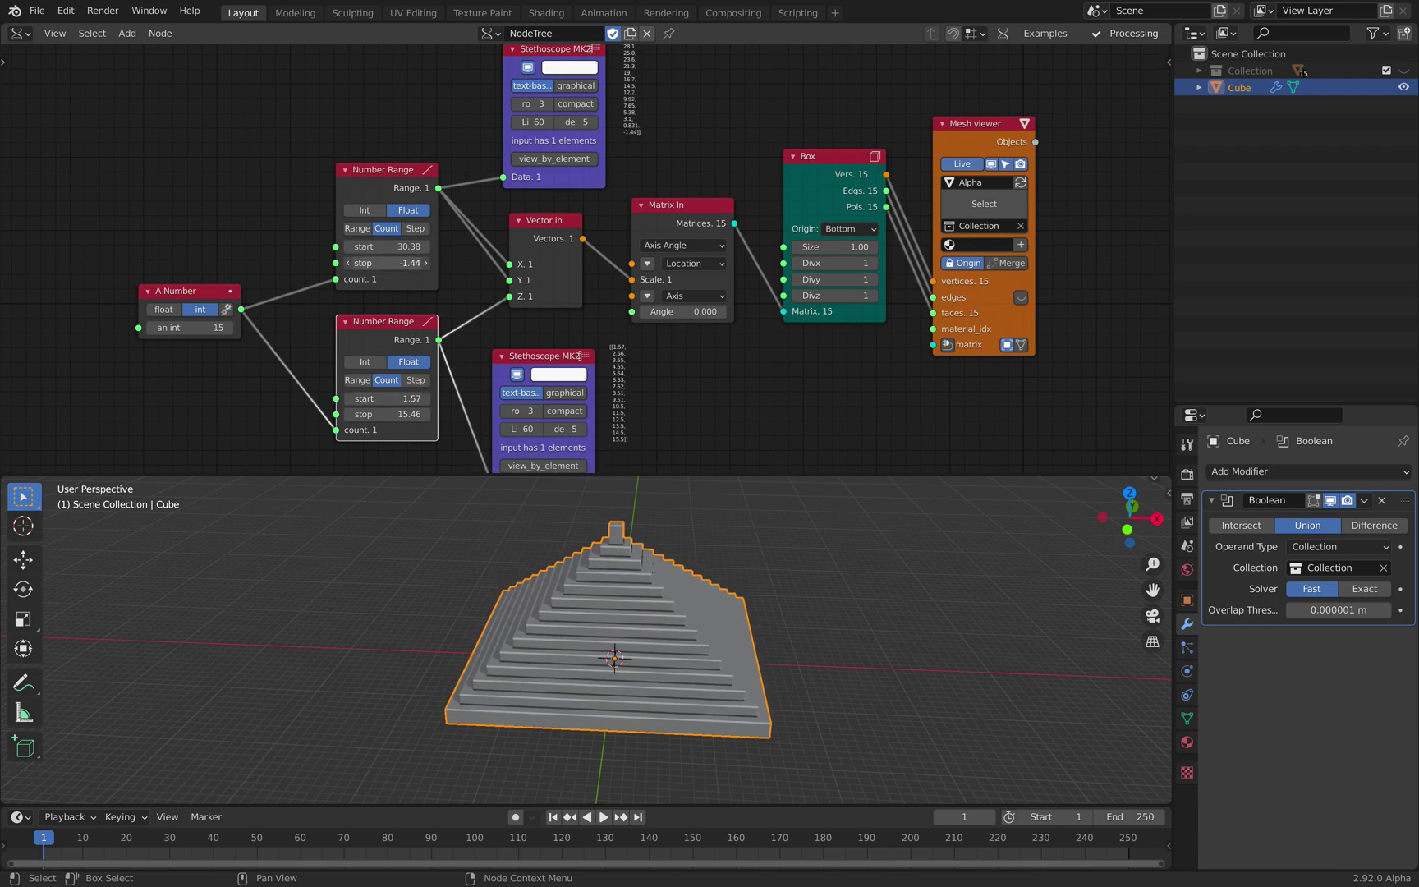
mouse_move(859, 631)
middle_down()
mouse_move(891, 628)
mouse_move(844, 614)
middle_up()
scroll(588, 259, down, 3)
middle_drag(574, 117, 559, 135)
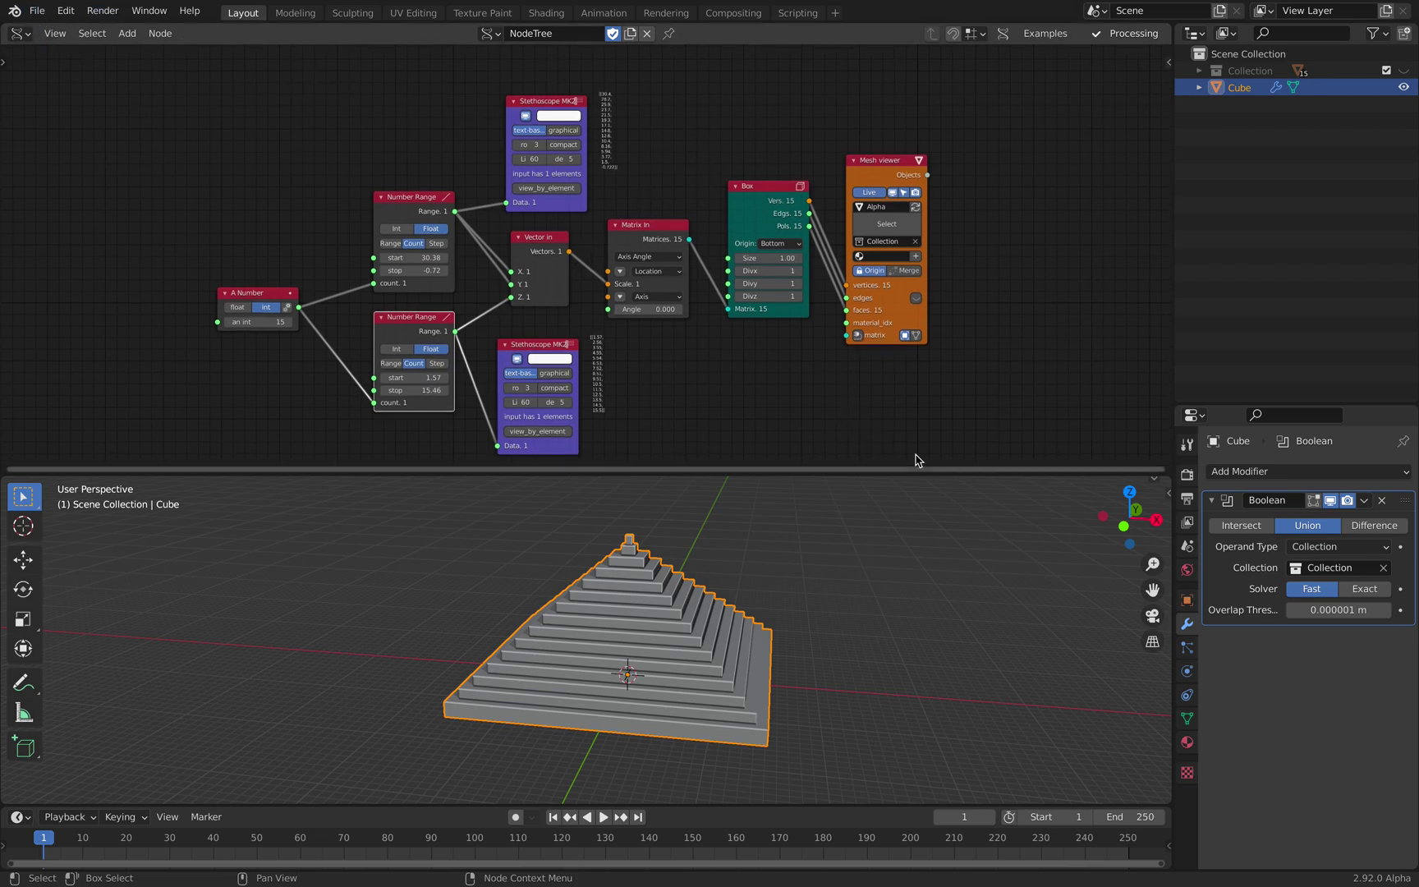
Step: Review the whole node tree and examine the stepped pyramid from several sides
drag(919, 476, 918, 491)
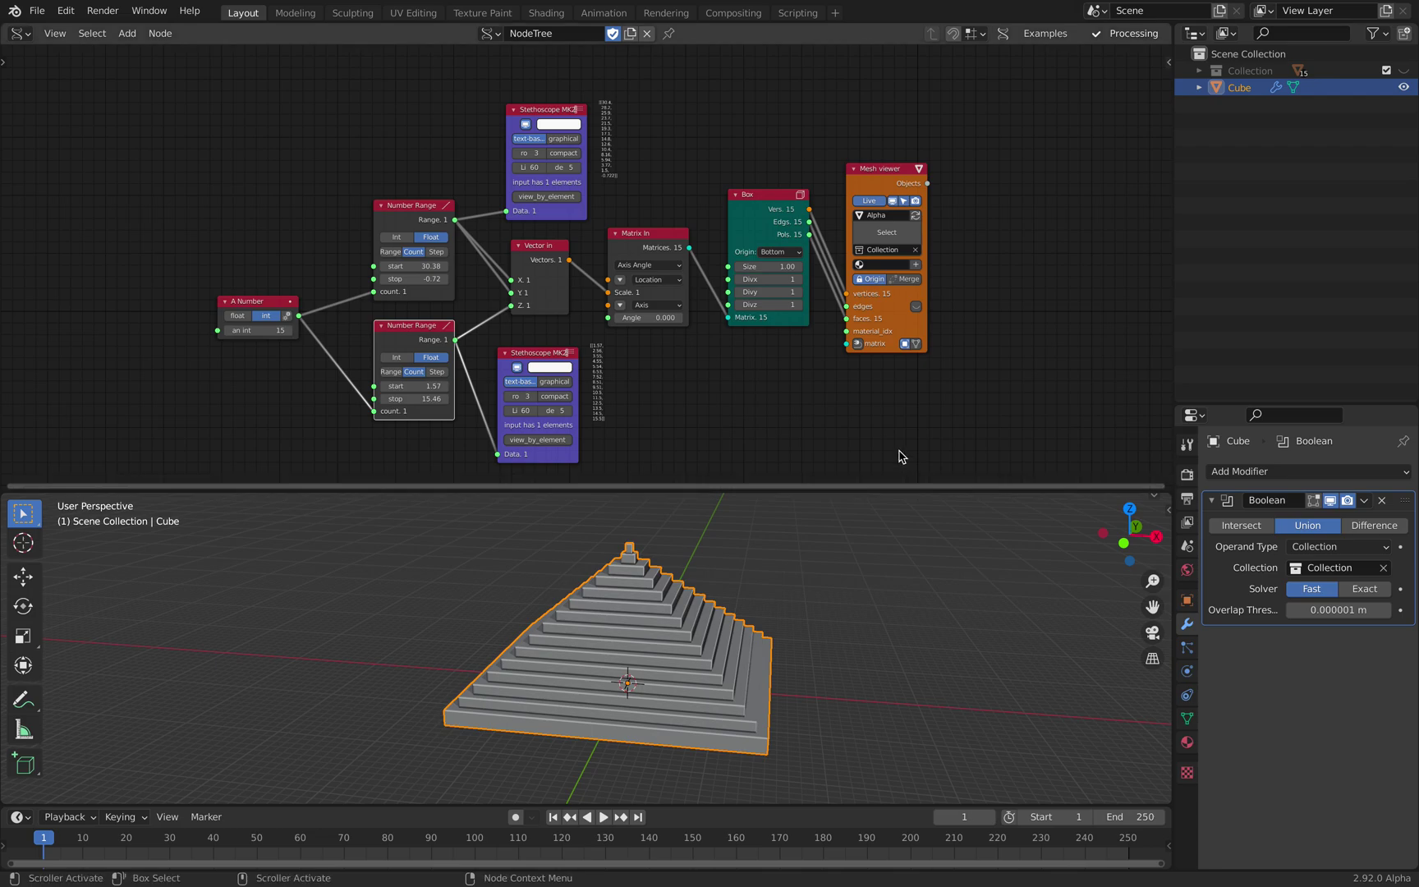
middle_drag(888, 436, 892, 427)
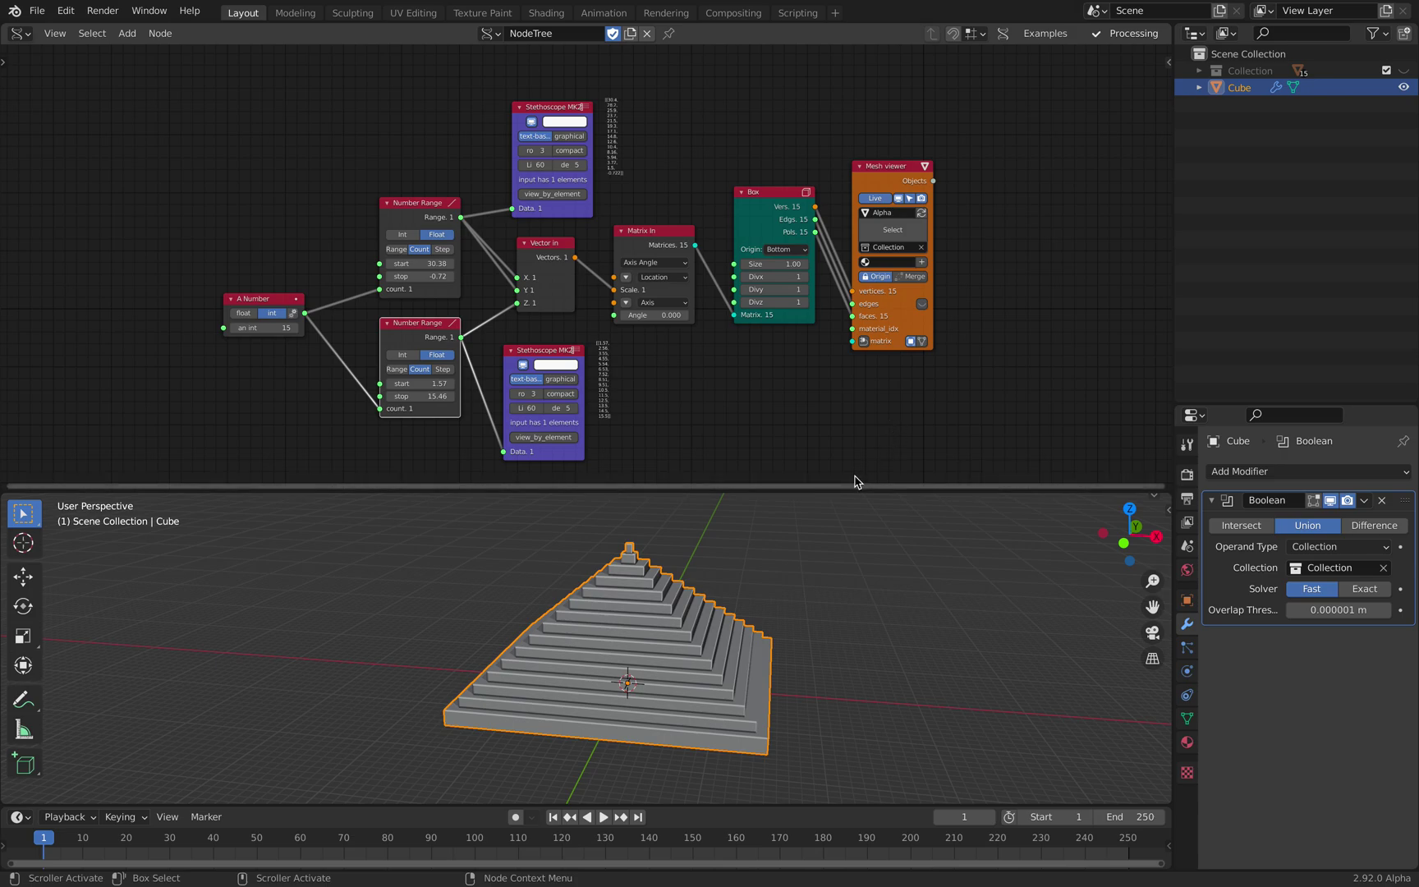
middle_drag(850, 505, 826, 521)
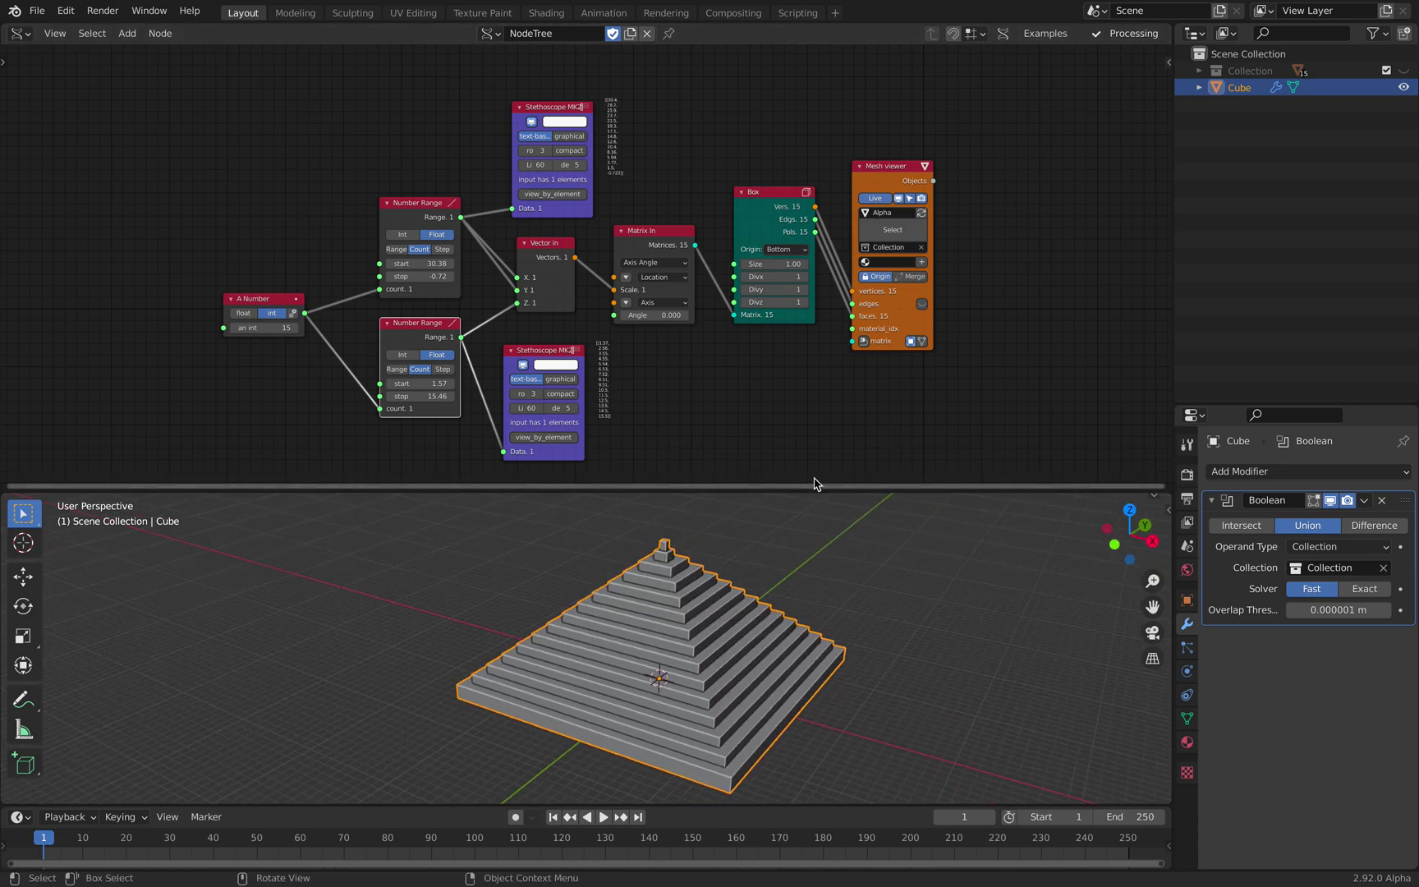
middle_drag(805, 453, 828, 448)
drag(838, 488, 840, 481)
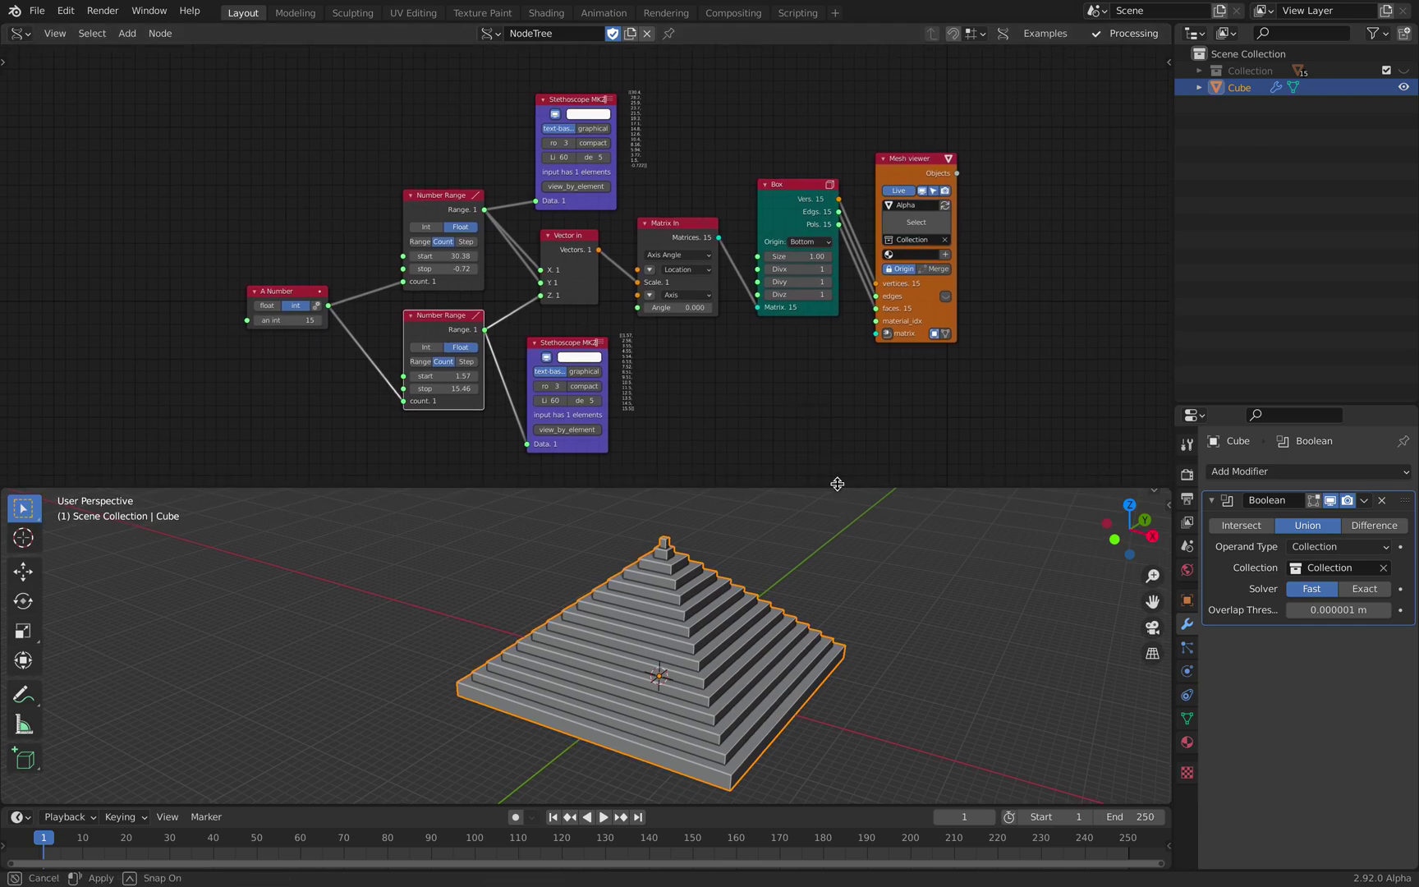
middle_drag(834, 501, 820, 550)
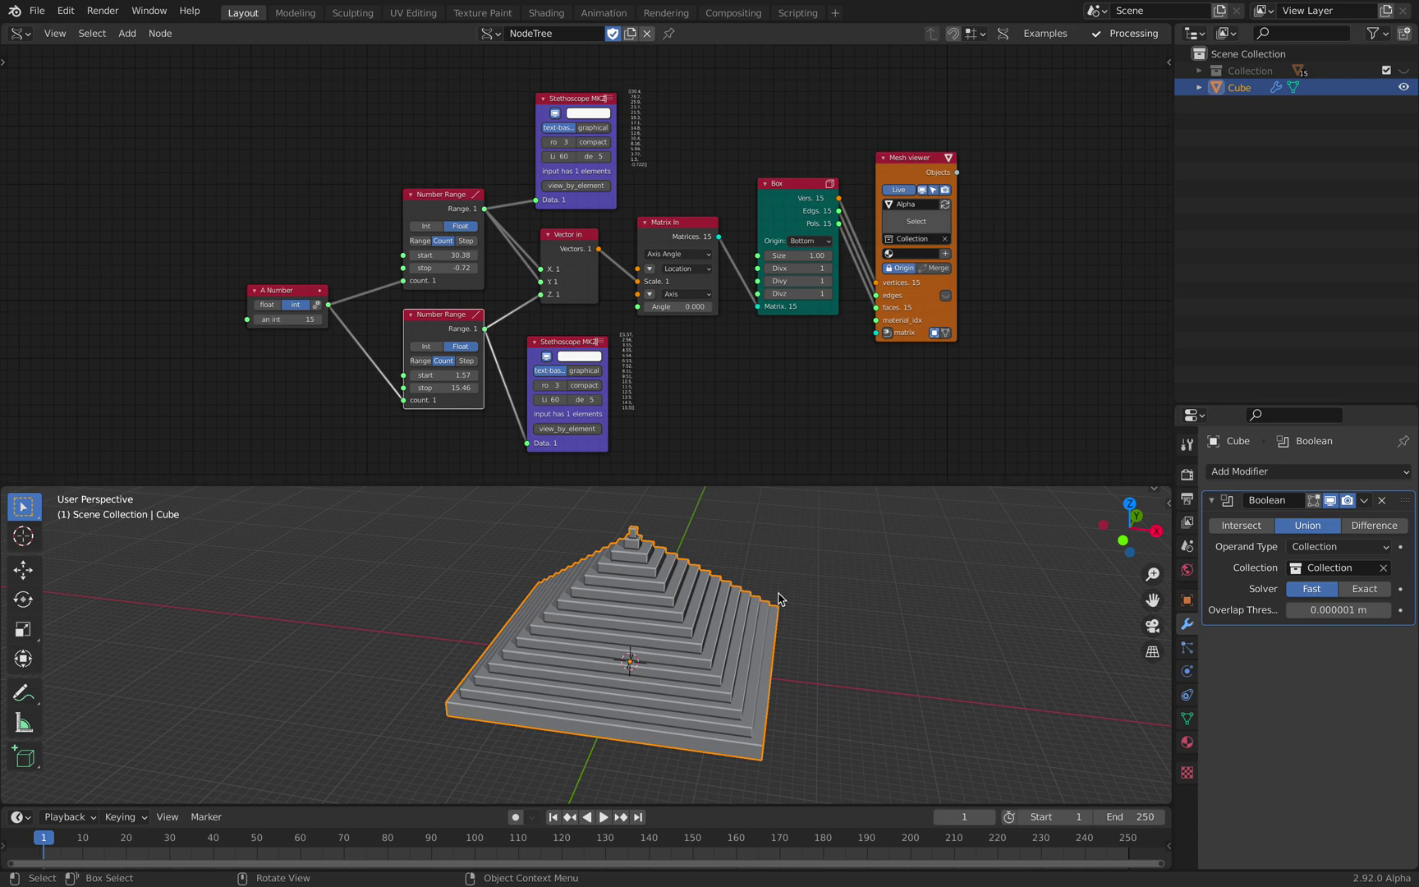
middle_drag(781, 600, 854, 608)
middle_drag(695, 99, 714, 92)
scroll(745, 171, up, 2)
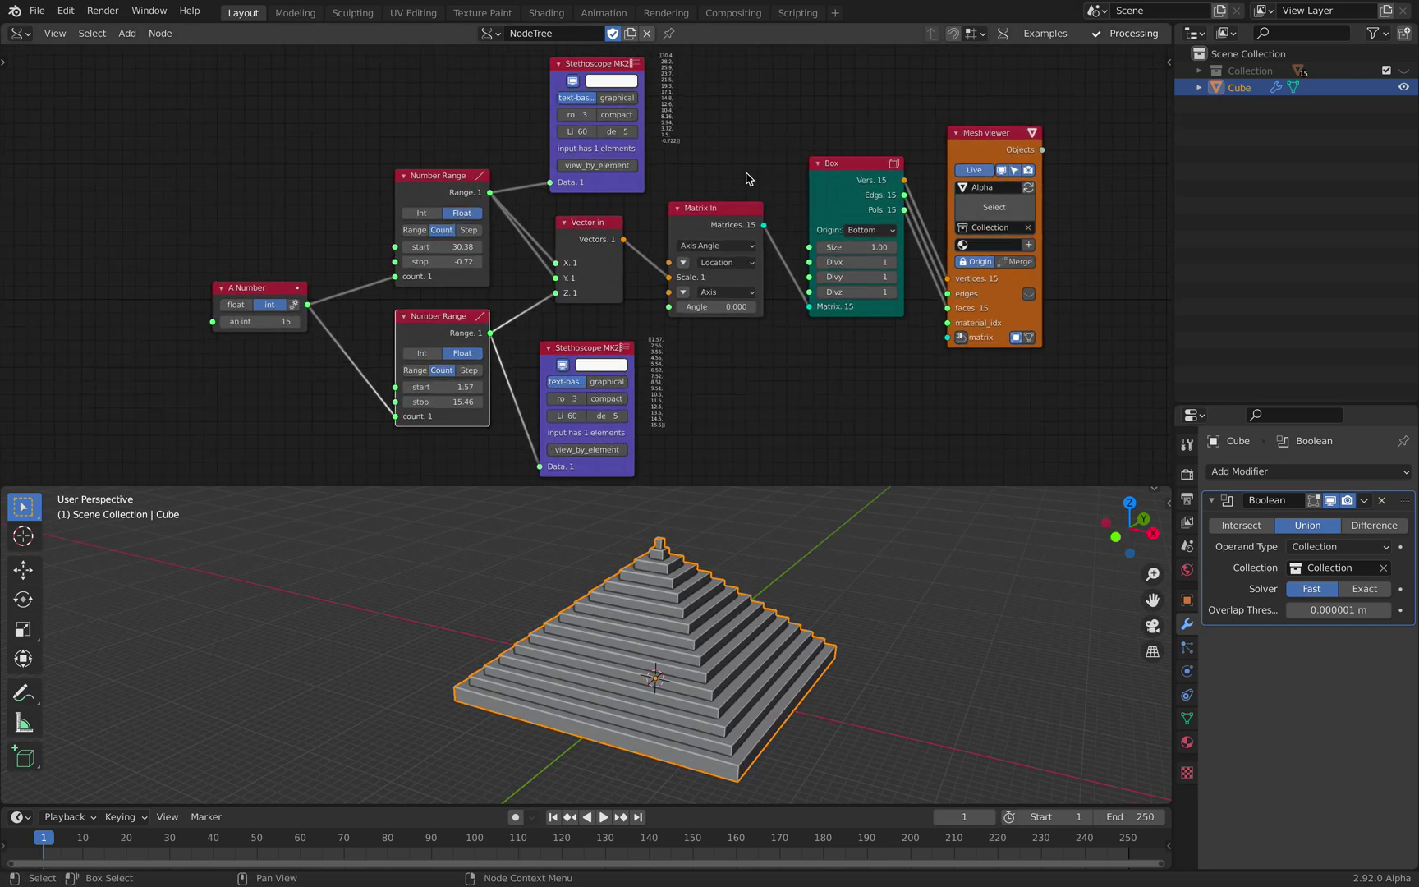
middle_drag(745, 179, 731, 180)
scroll(727, 179, down, 1)
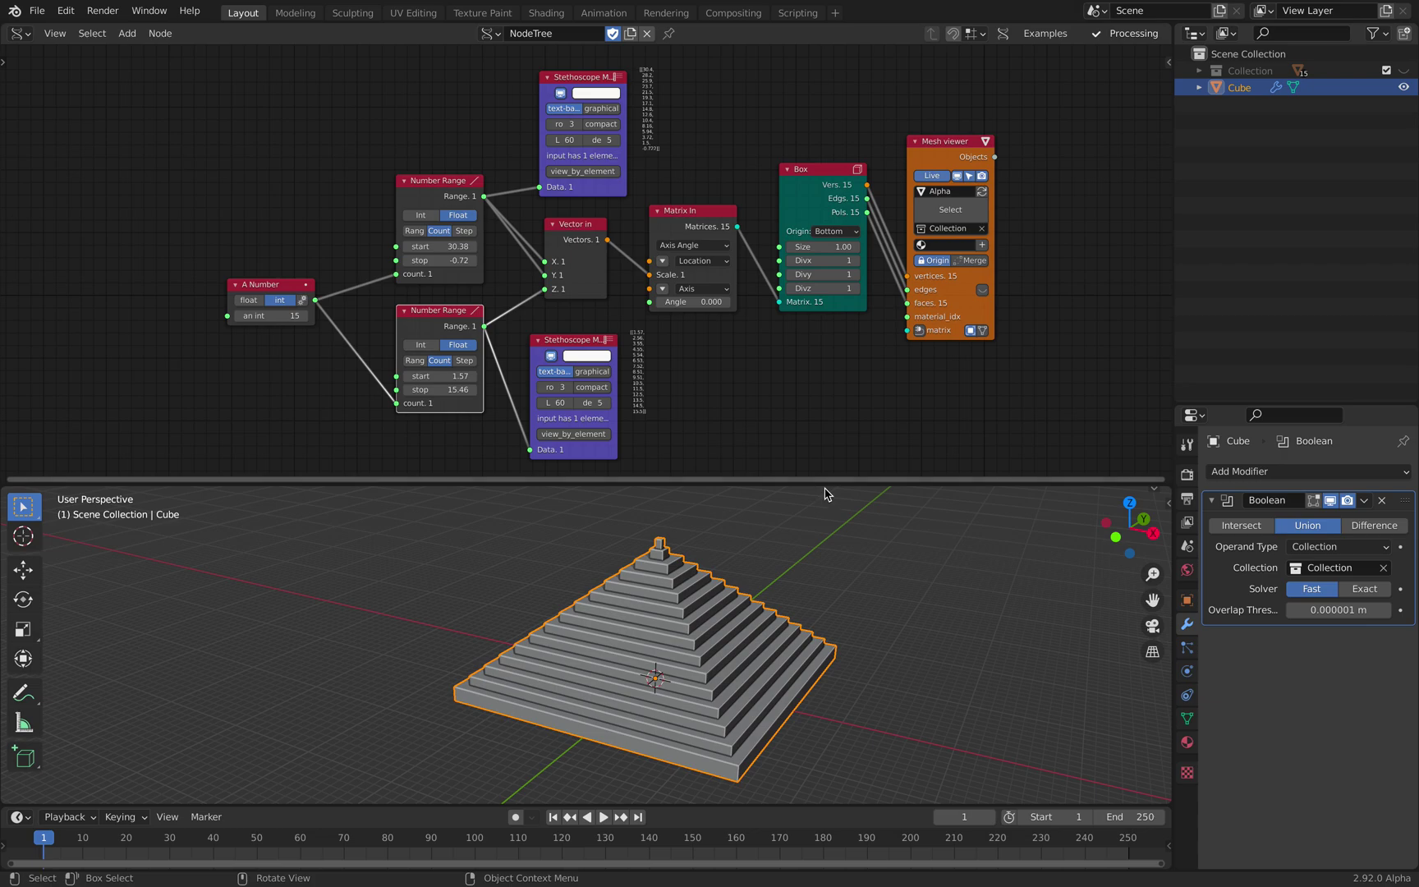
drag(824, 485, 823, 476)
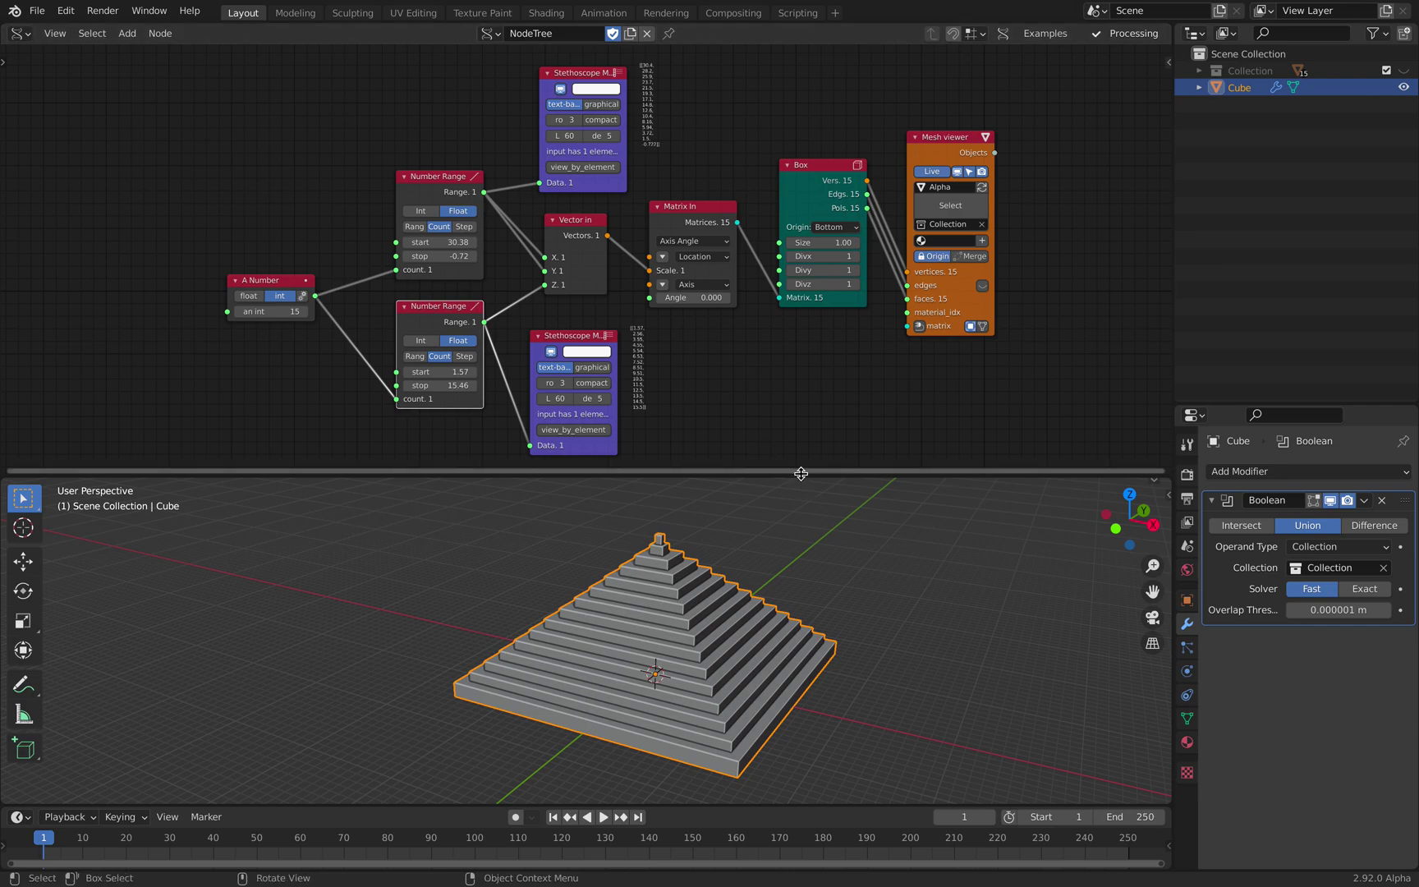
drag(801, 474, 799, 484)
middle_drag(567, 614, 672, 616)
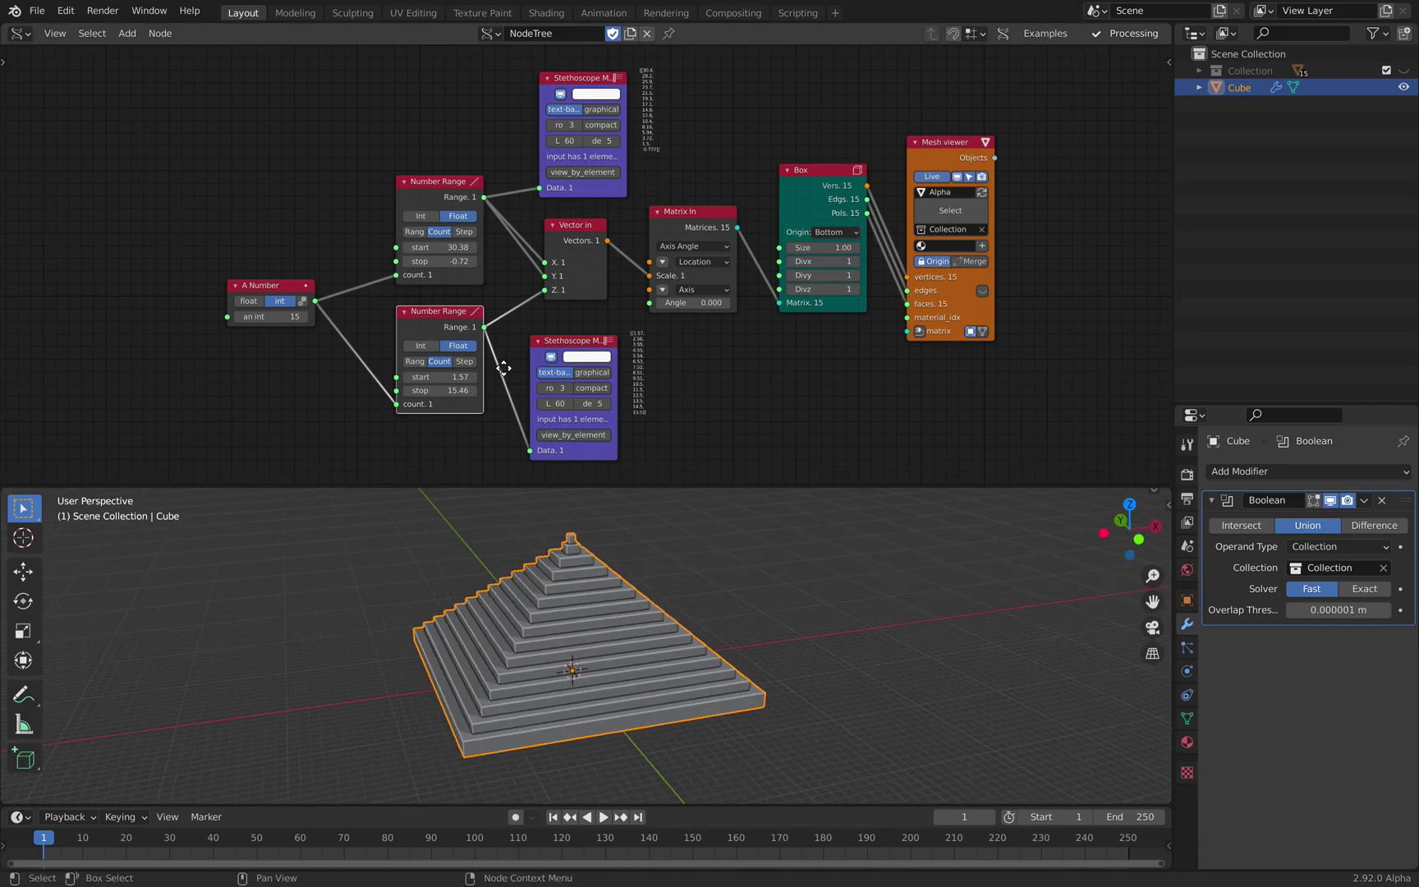
scroll(513, 377, up, 2)
middle_drag(504, 368, 472, 375)
scroll(512, 377, down, 2)
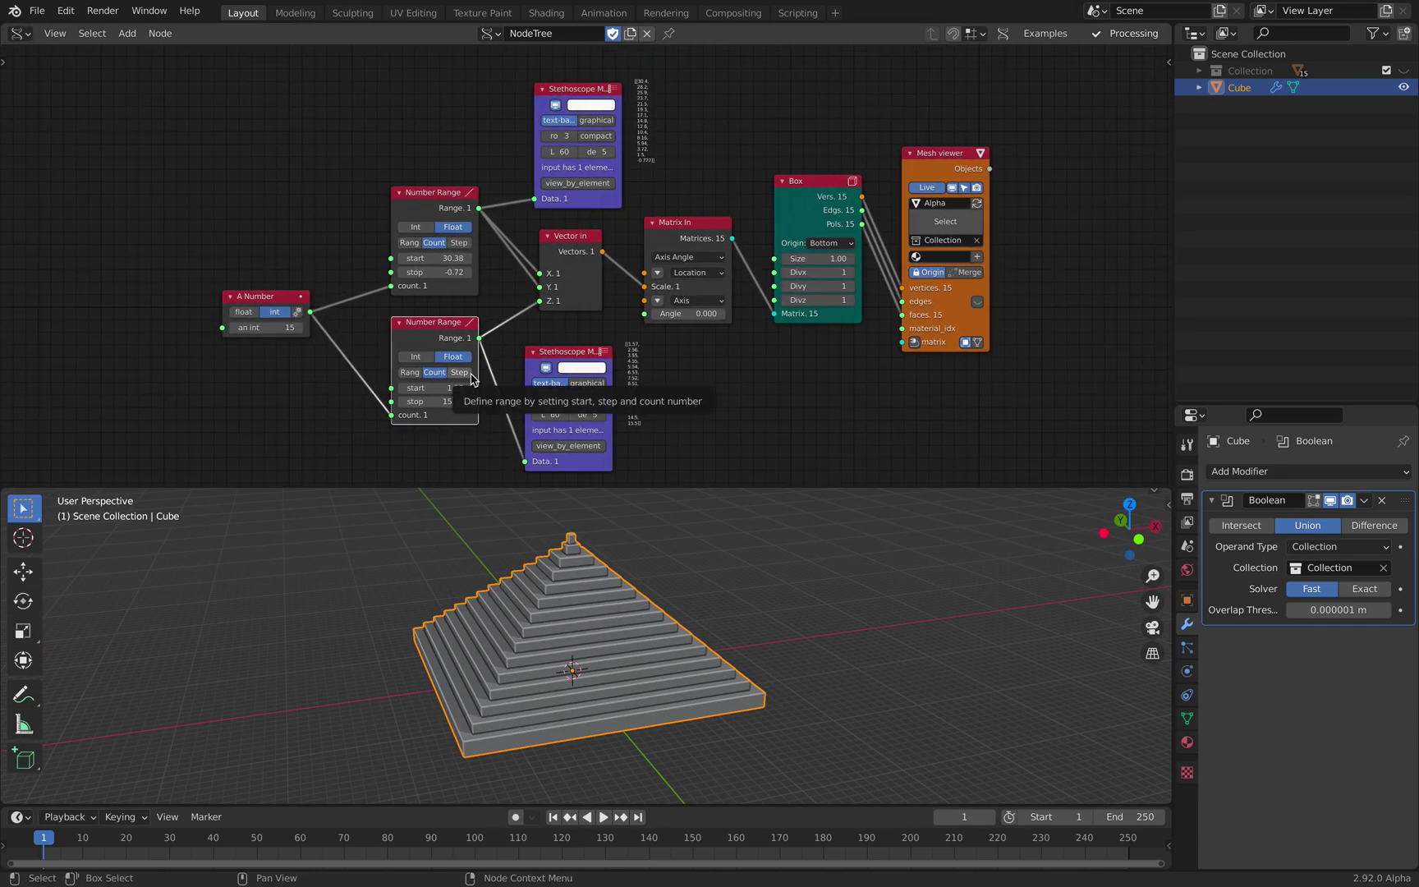
Step: Set the upper Number Range's stop to 0.90 and the lower Number Range's stop to 11.14
middle_drag(621, 554, 699, 606)
scroll(365, 344, up, 1)
drag(434, 276, 378, 276)
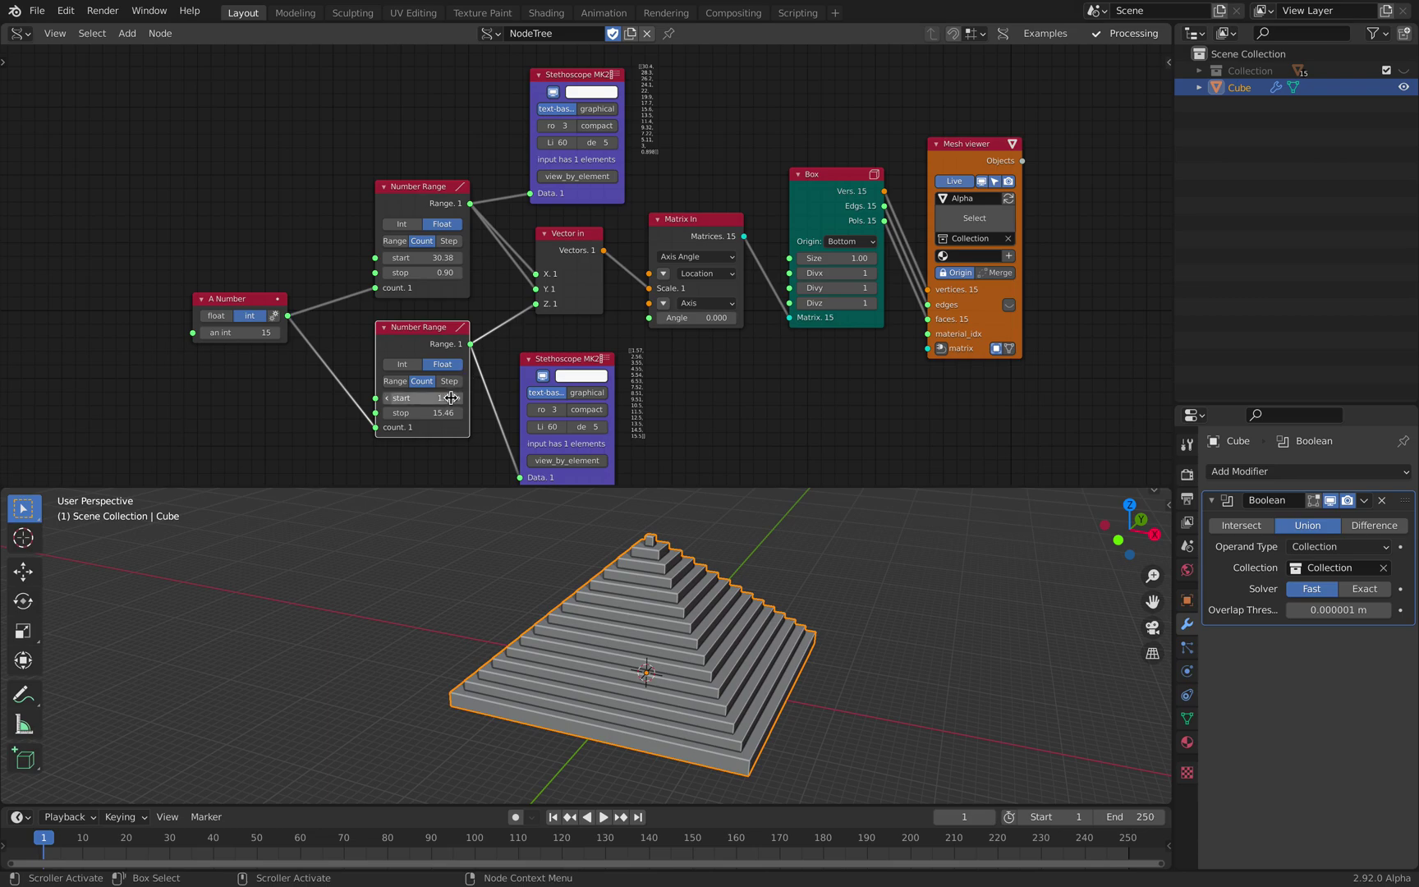
mouse_move(448, 413)
mouse_down()
mouse_move(401, 413)
mouse_move(427, 412)
mouse_up()
Step: Check the pyramid's underside and move the cube object slightly
middle_drag(740, 699, 604, 711)
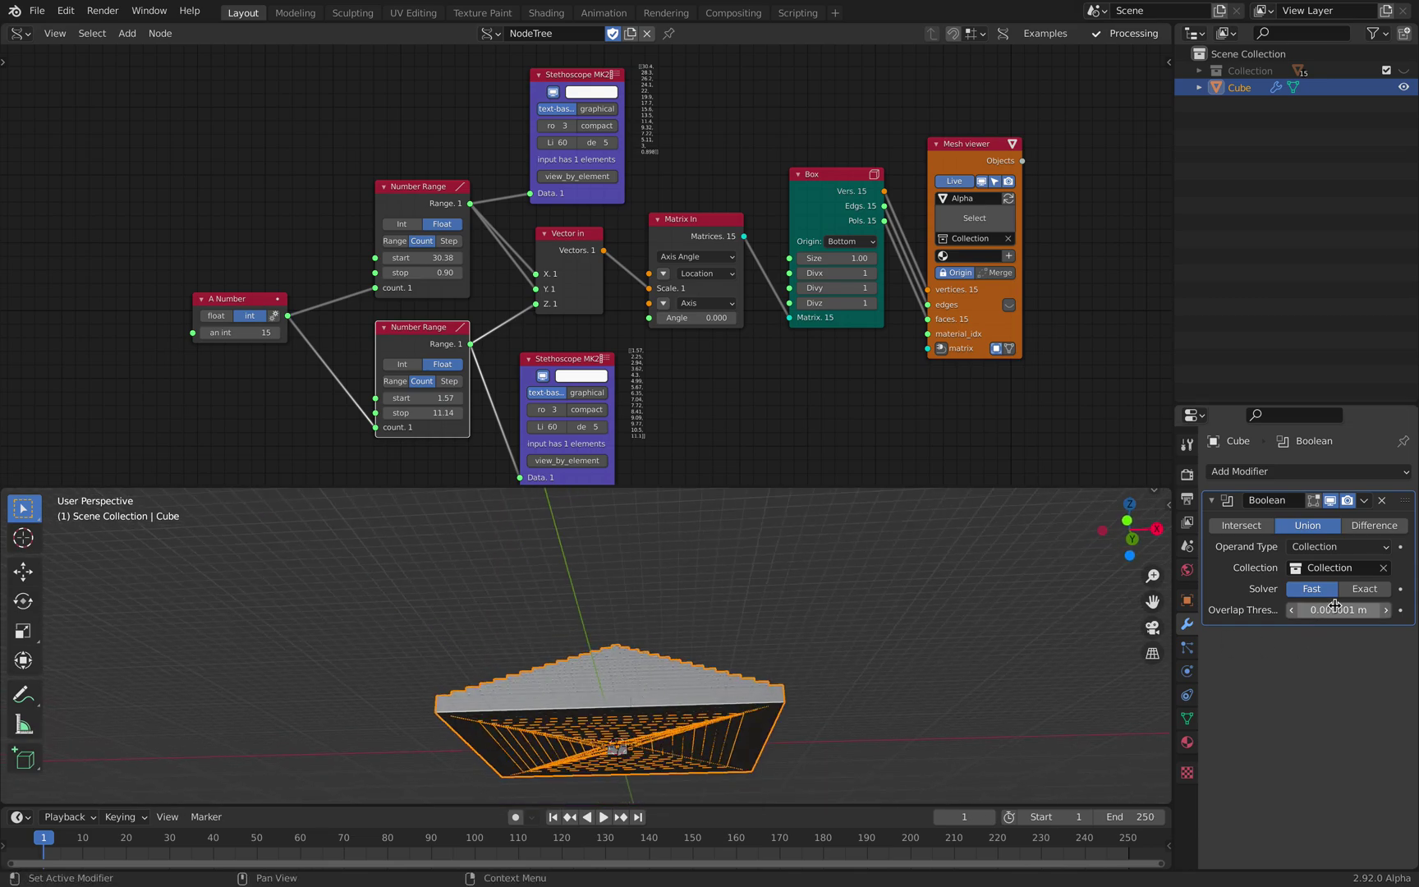
click(762, 639)
mouse_move(761, 631)
middle_down()
mouse_move(951, 703)
mouse_move(704, 688)
mouse_move(757, 653)
middle_up()
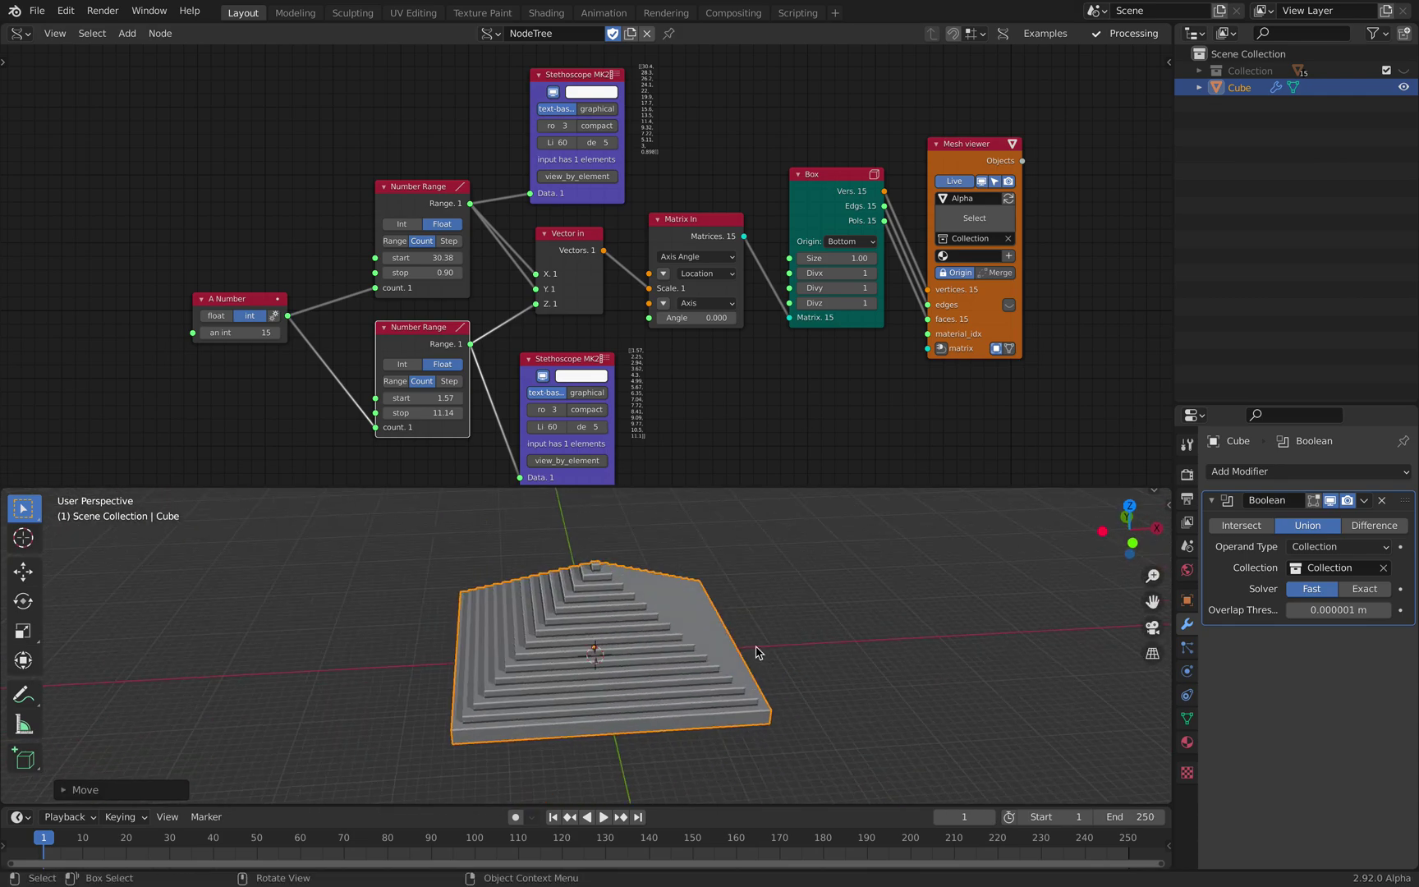